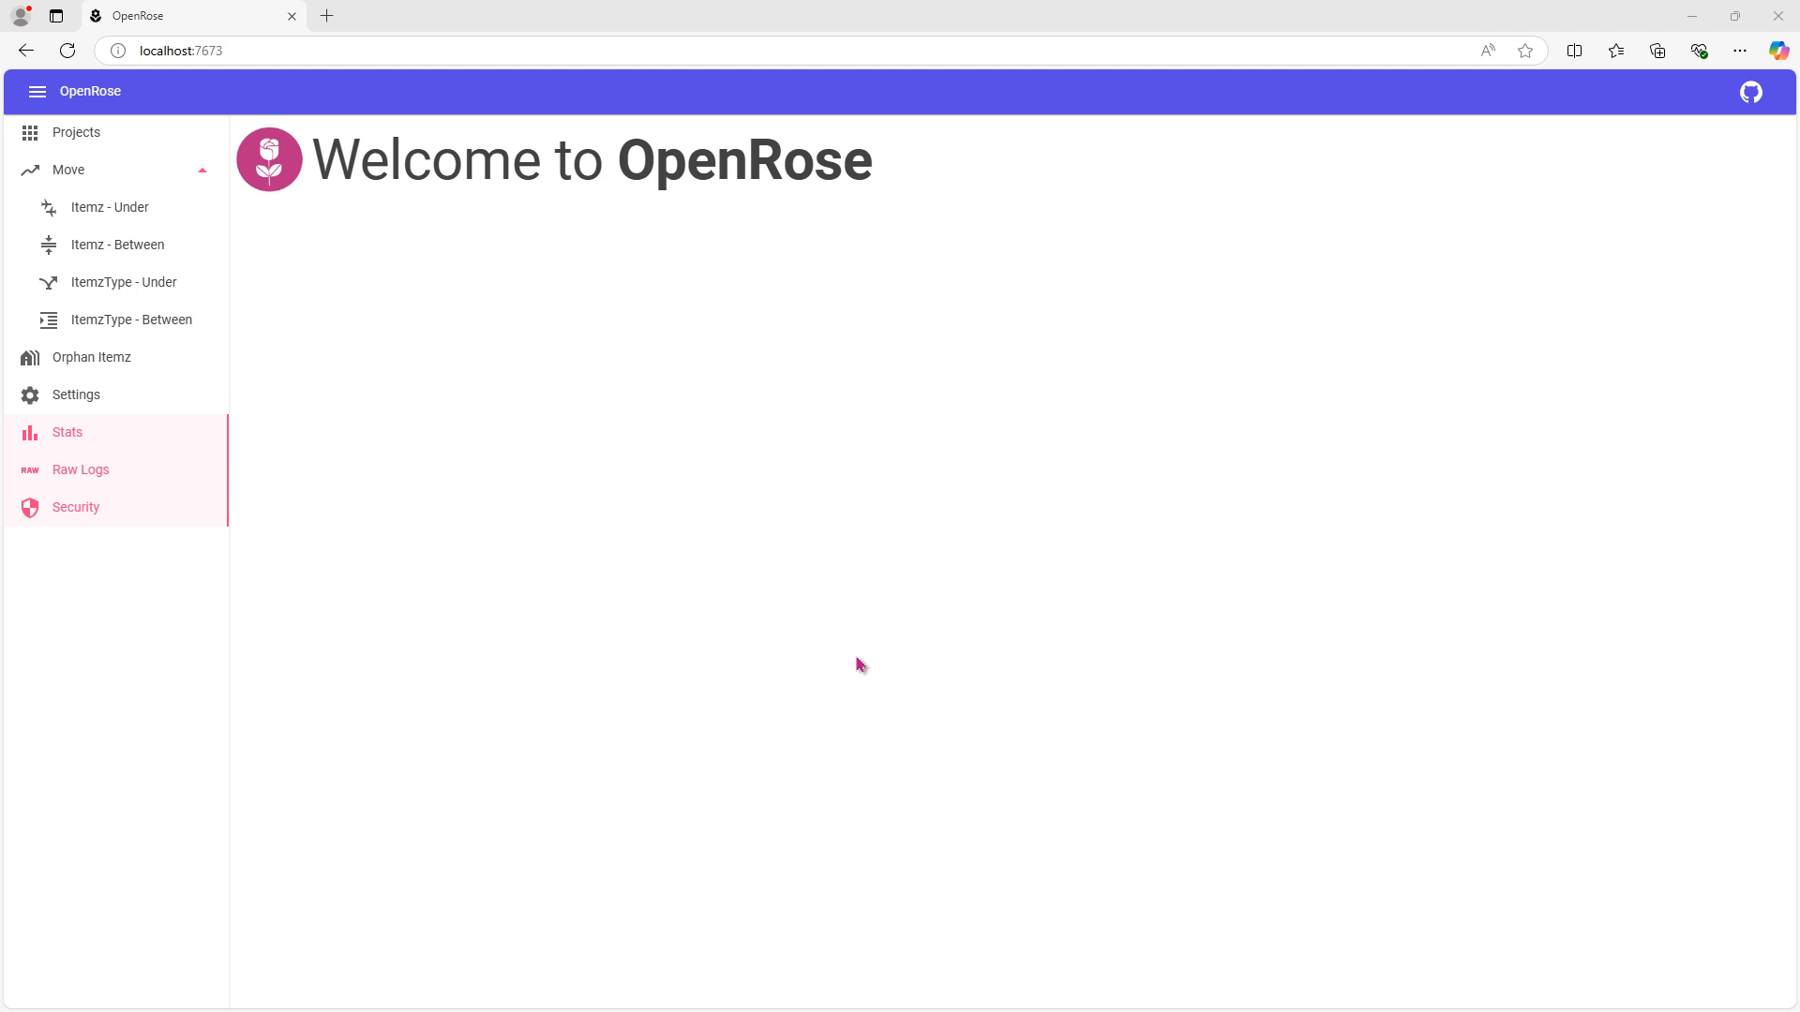
- Open the tree view of the project "Barclays tariff for personal customers" and expand all its nodes
left_click(85, 140)
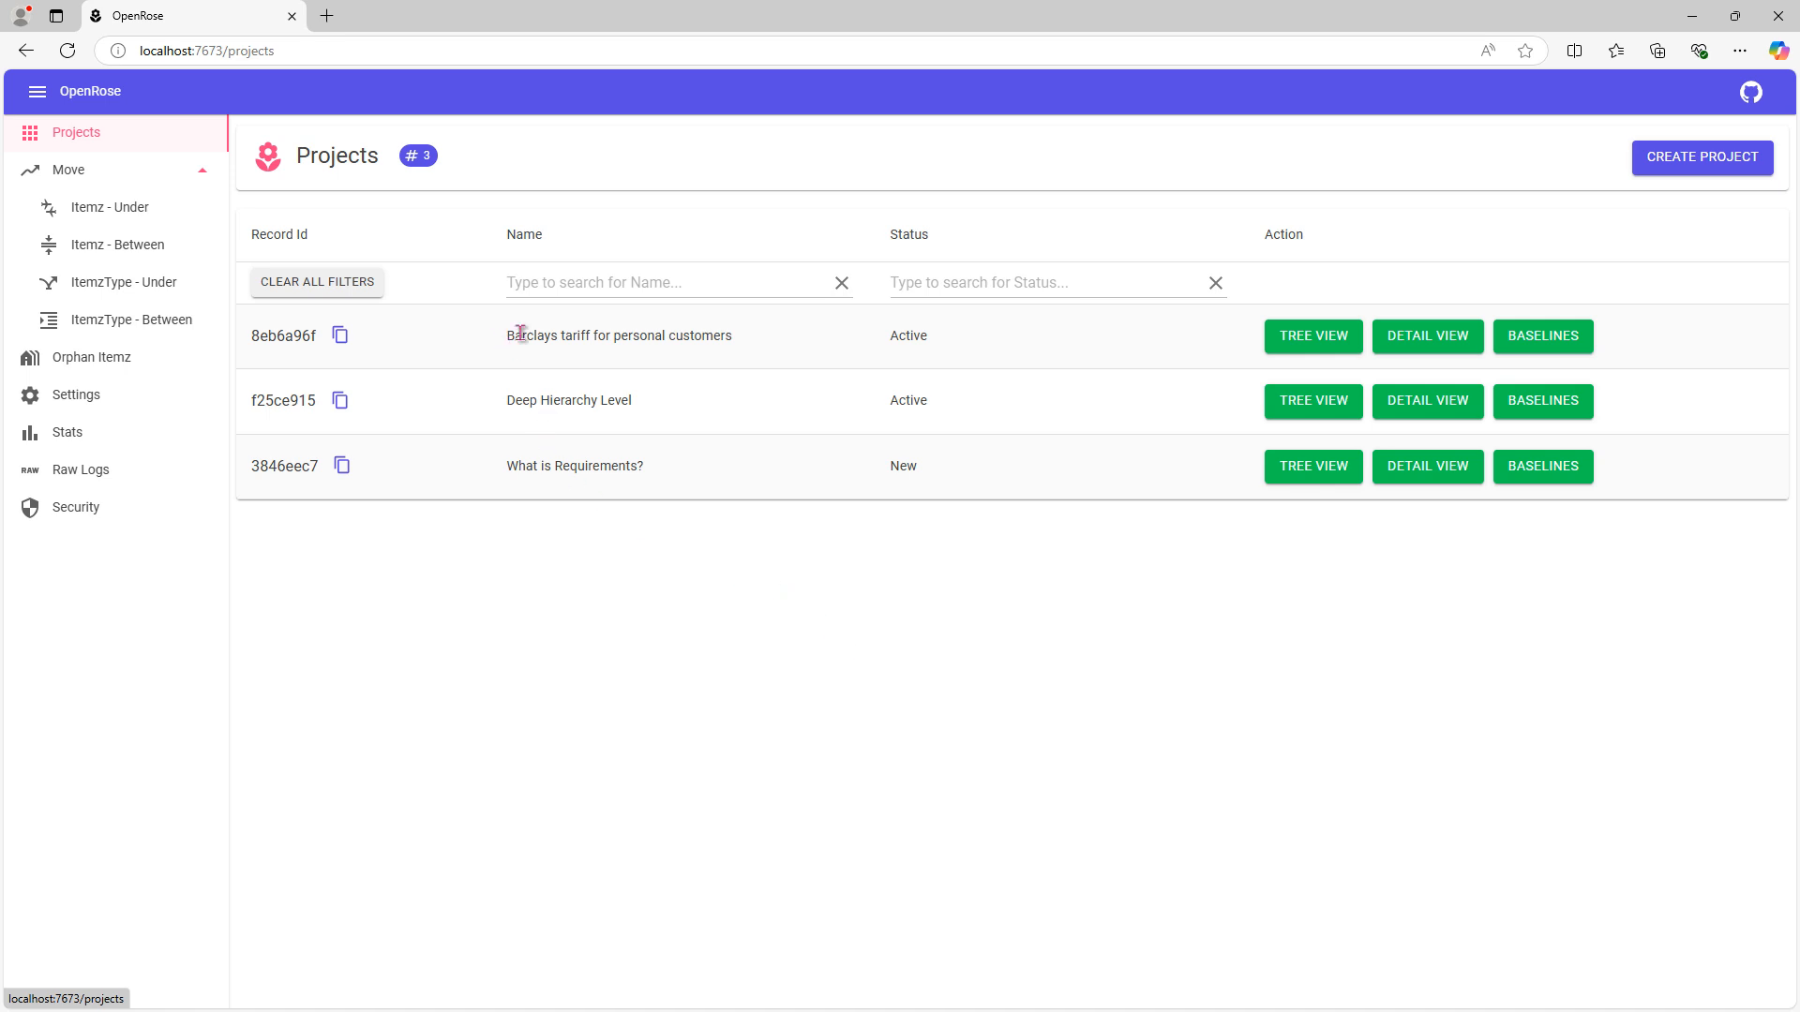
left_click_drag(508, 335, 795, 345)
left_click(798, 348)
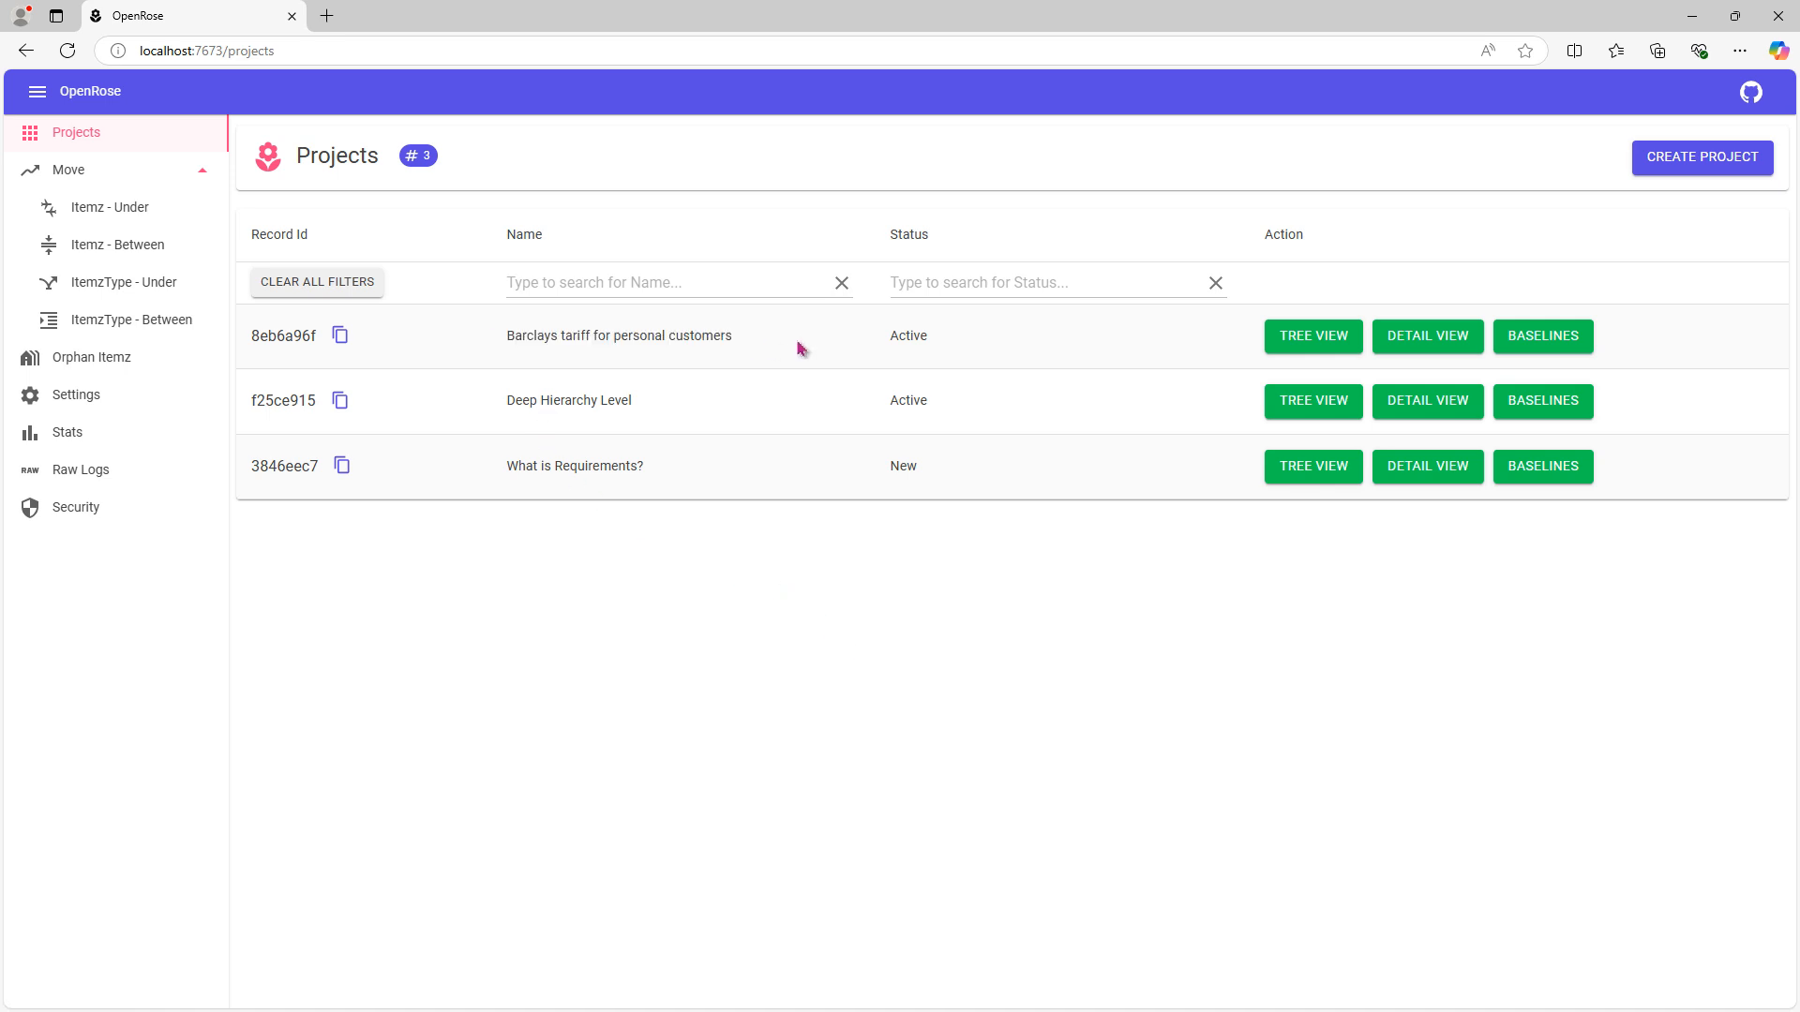
left_click(1310, 338)
left_click(462, 159)
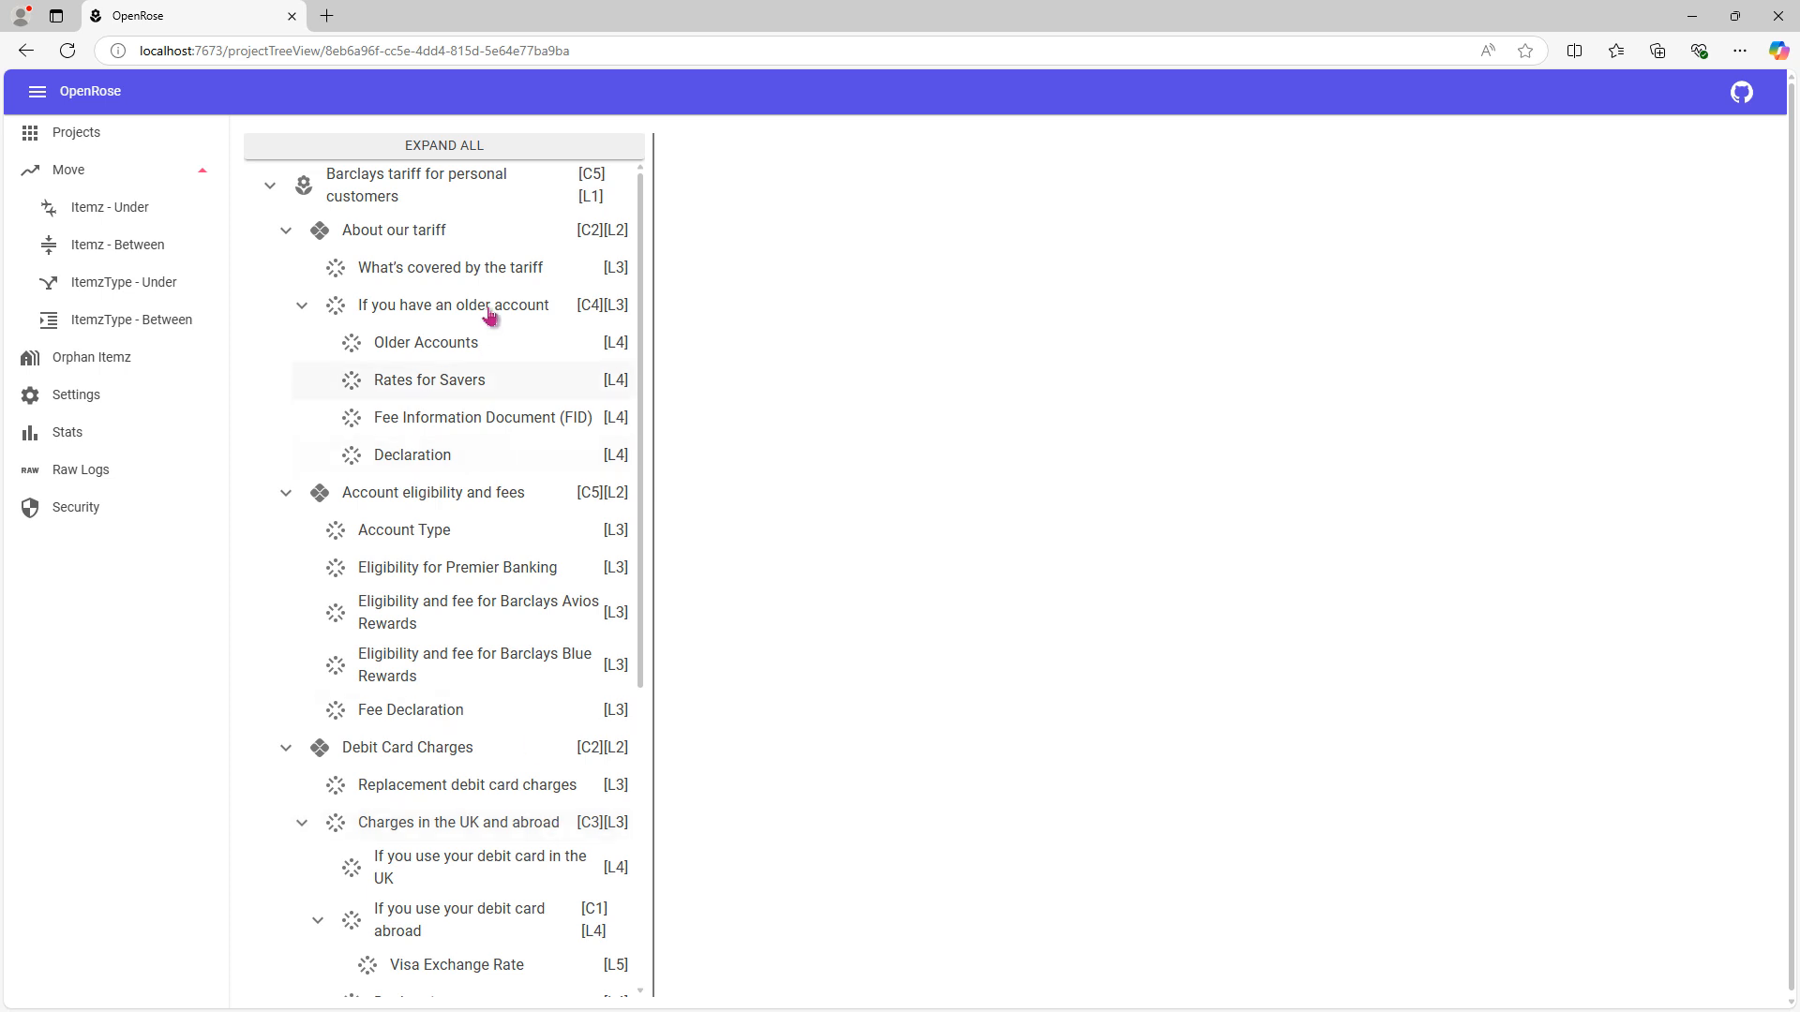
- Examine the traces of "What's covered by the tariff", open its child trace "Eligibility for Premier Banking", and return to the source item
left_click(486, 277)
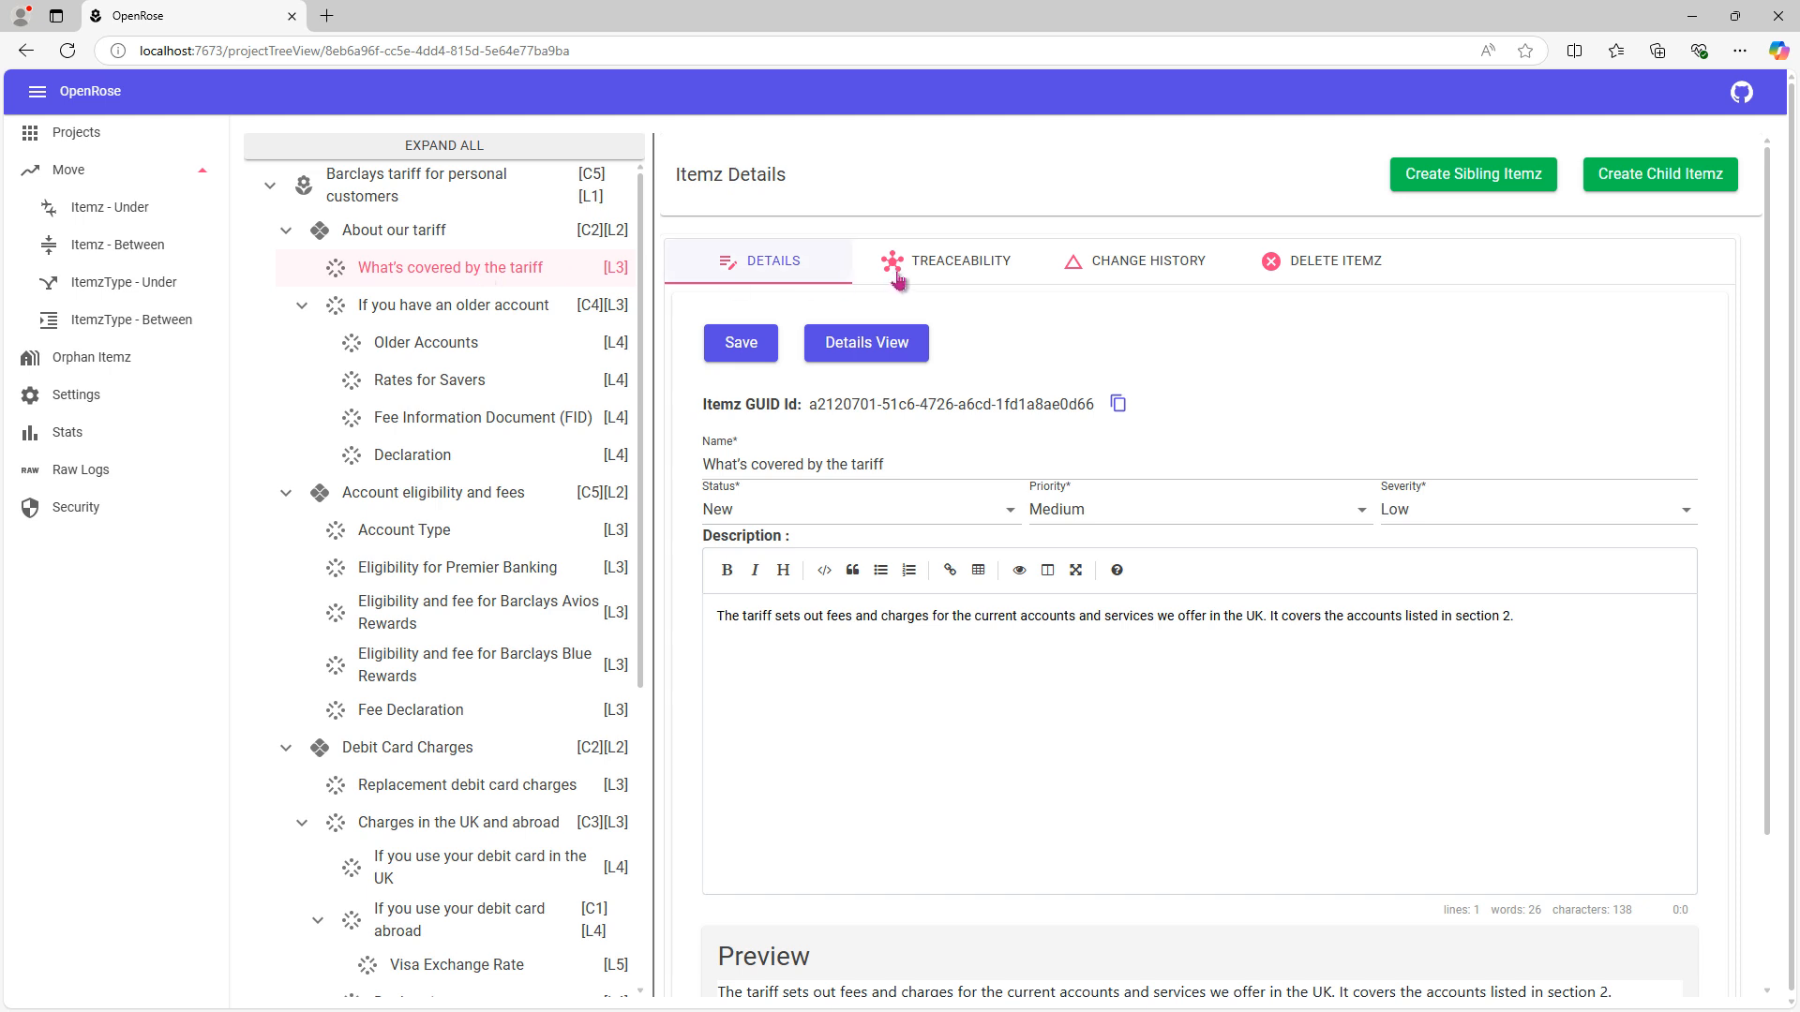
left_click(935, 274)
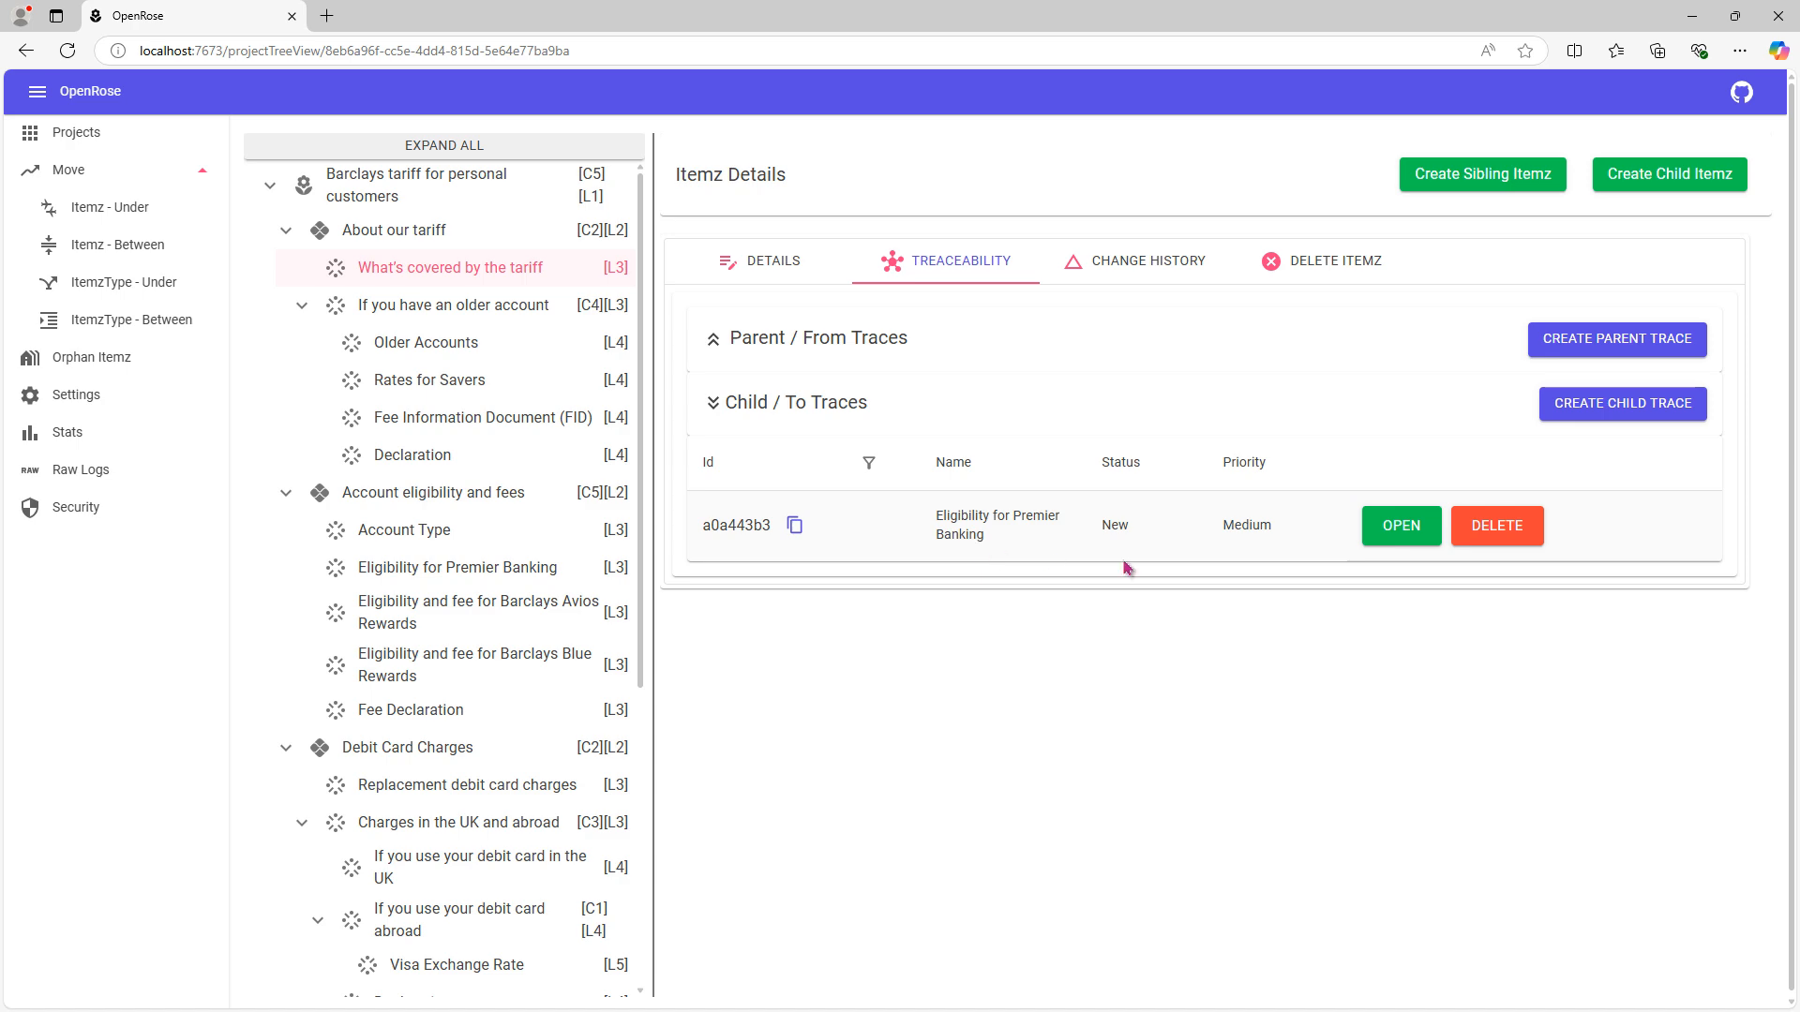
left_click(1400, 526)
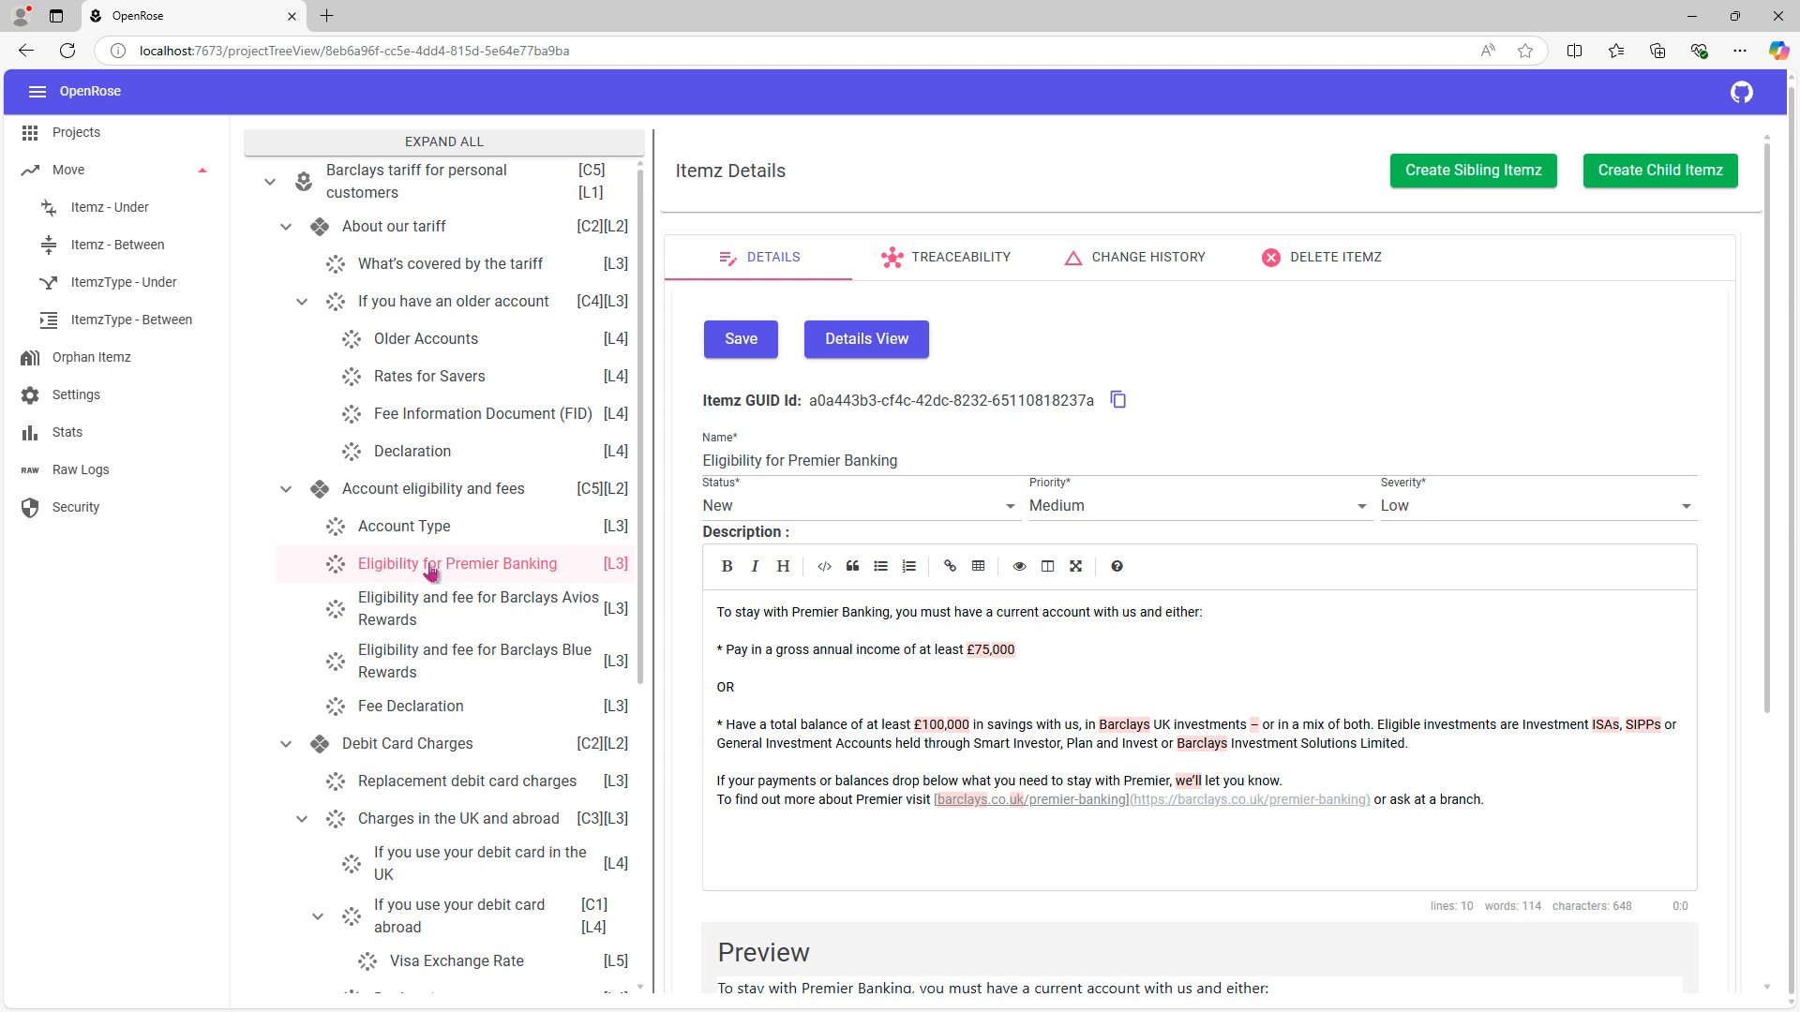
left_click(397, 274)
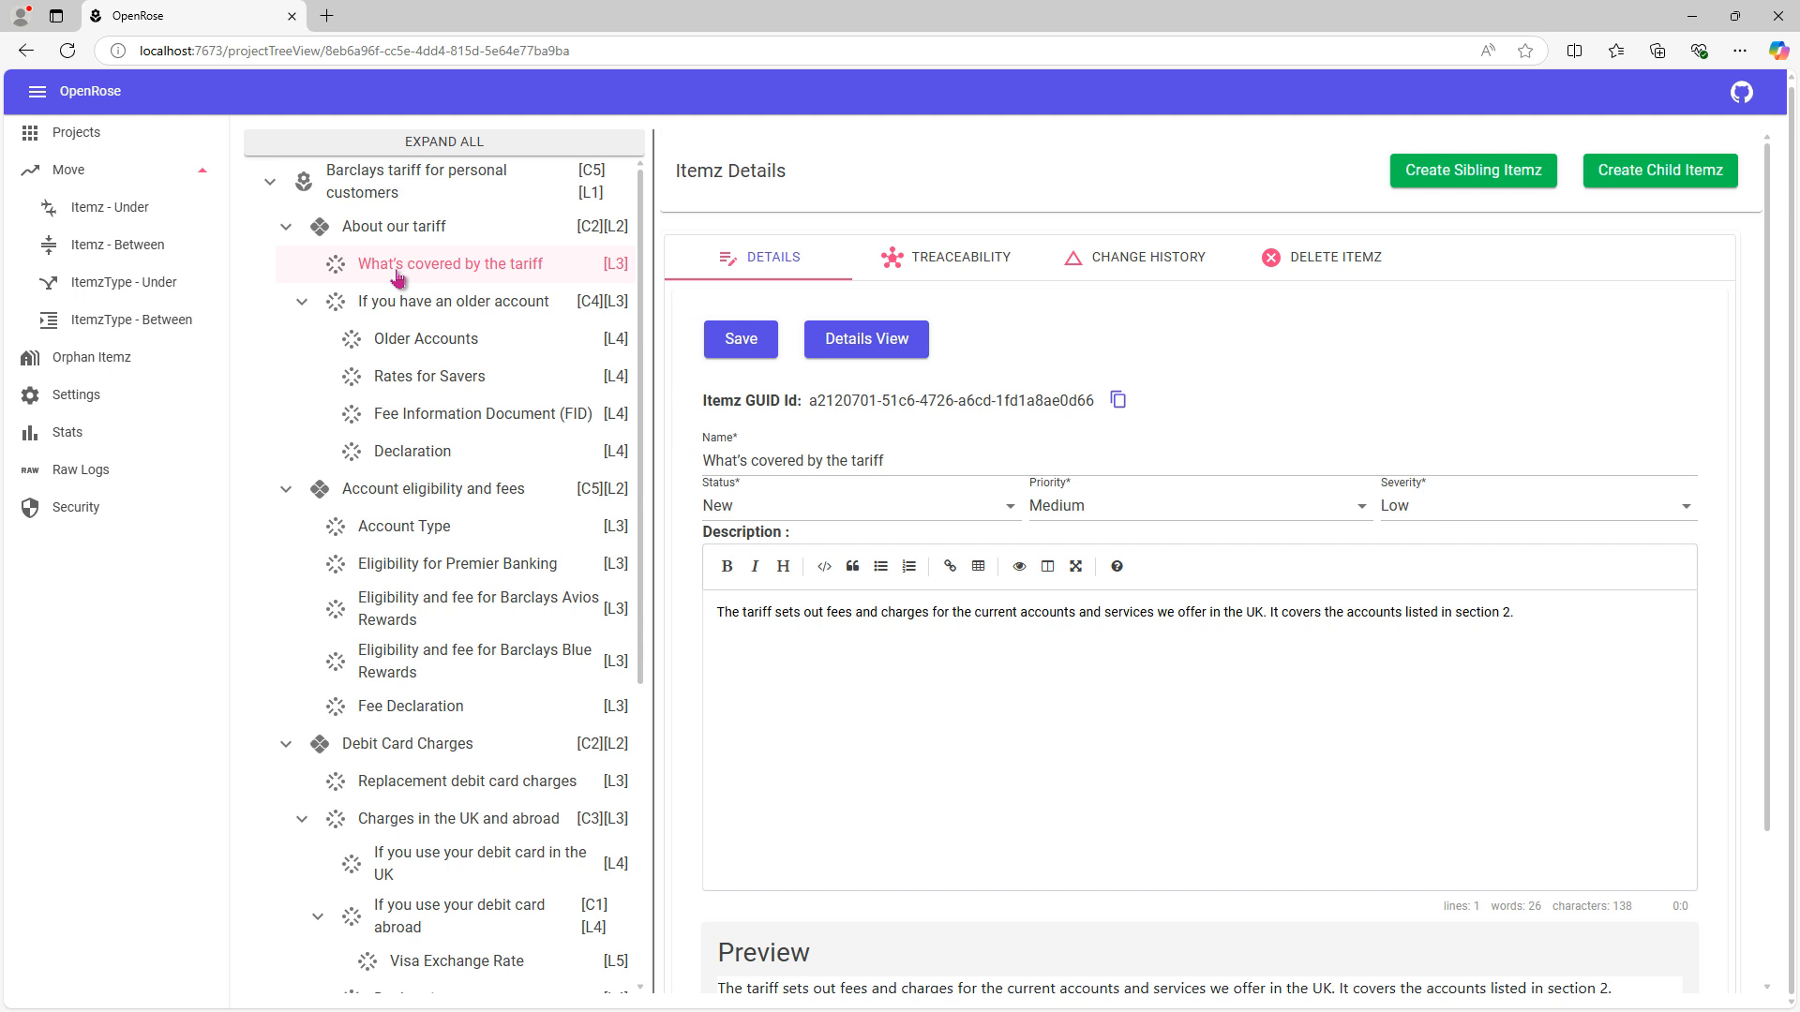
- Create a baseline of the whole project with the name and description "Snapshot 1"
left_click(429, 187)
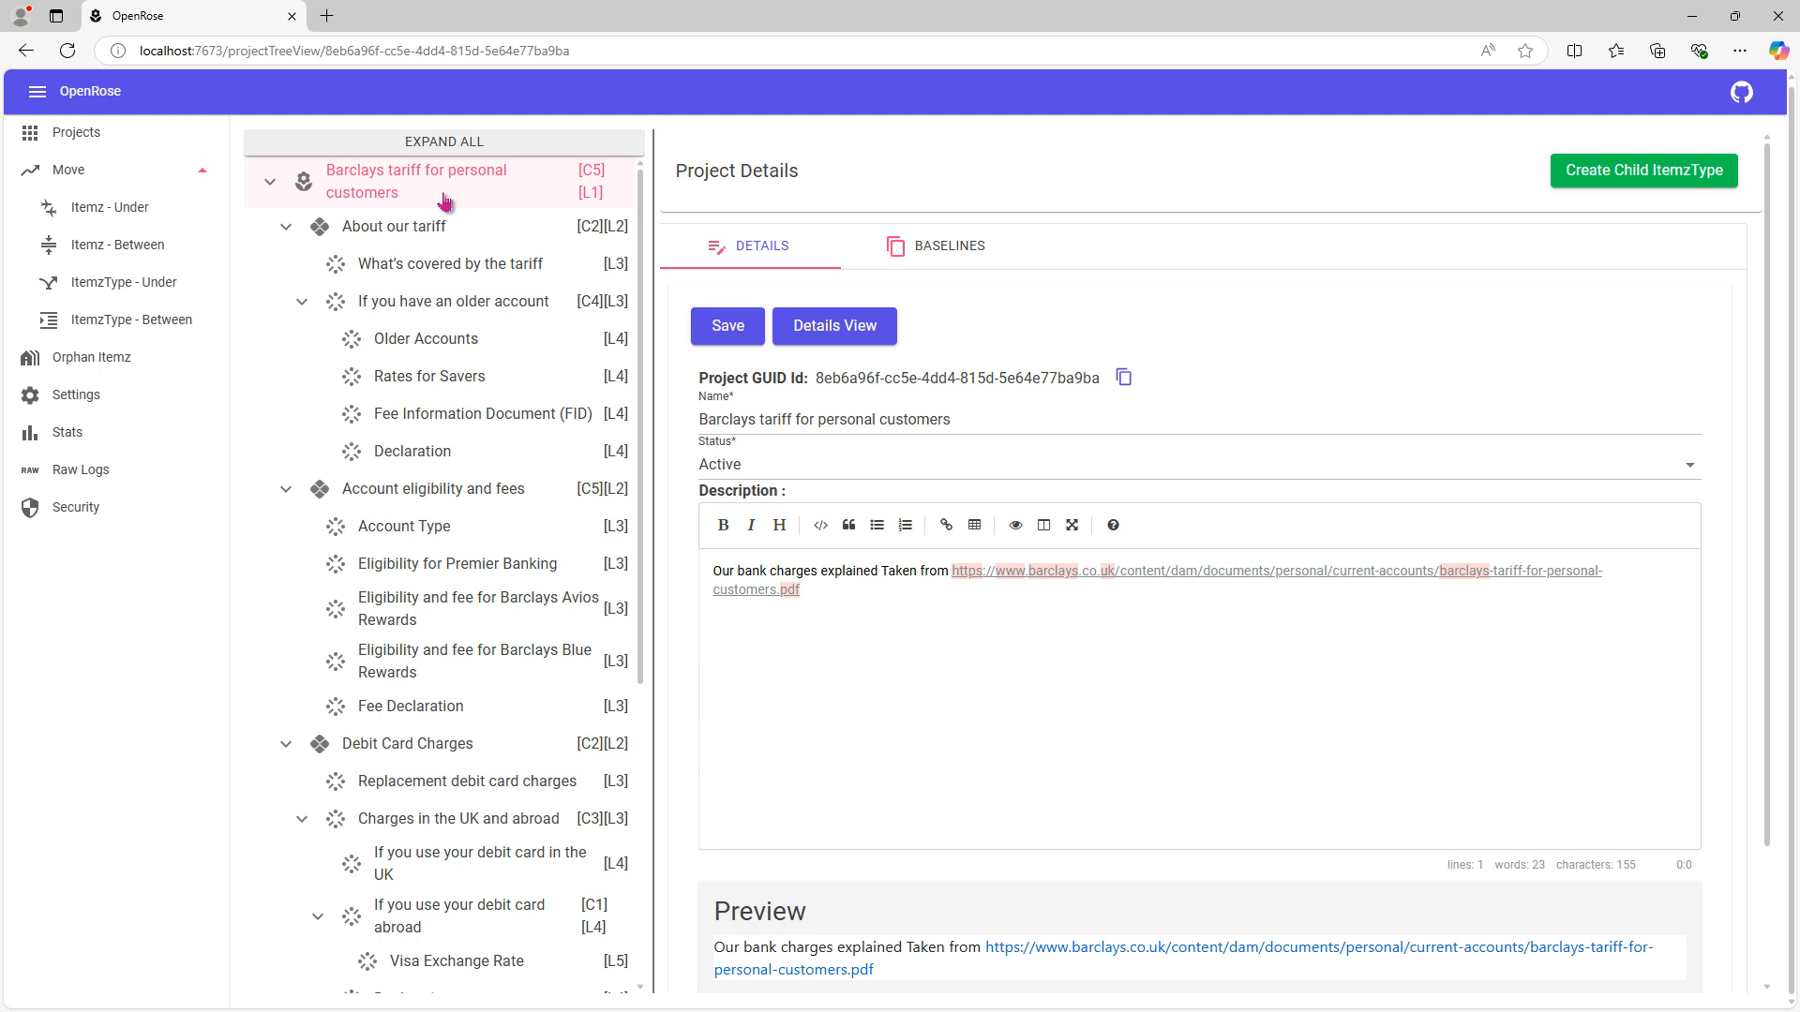
left_click(944, 253)
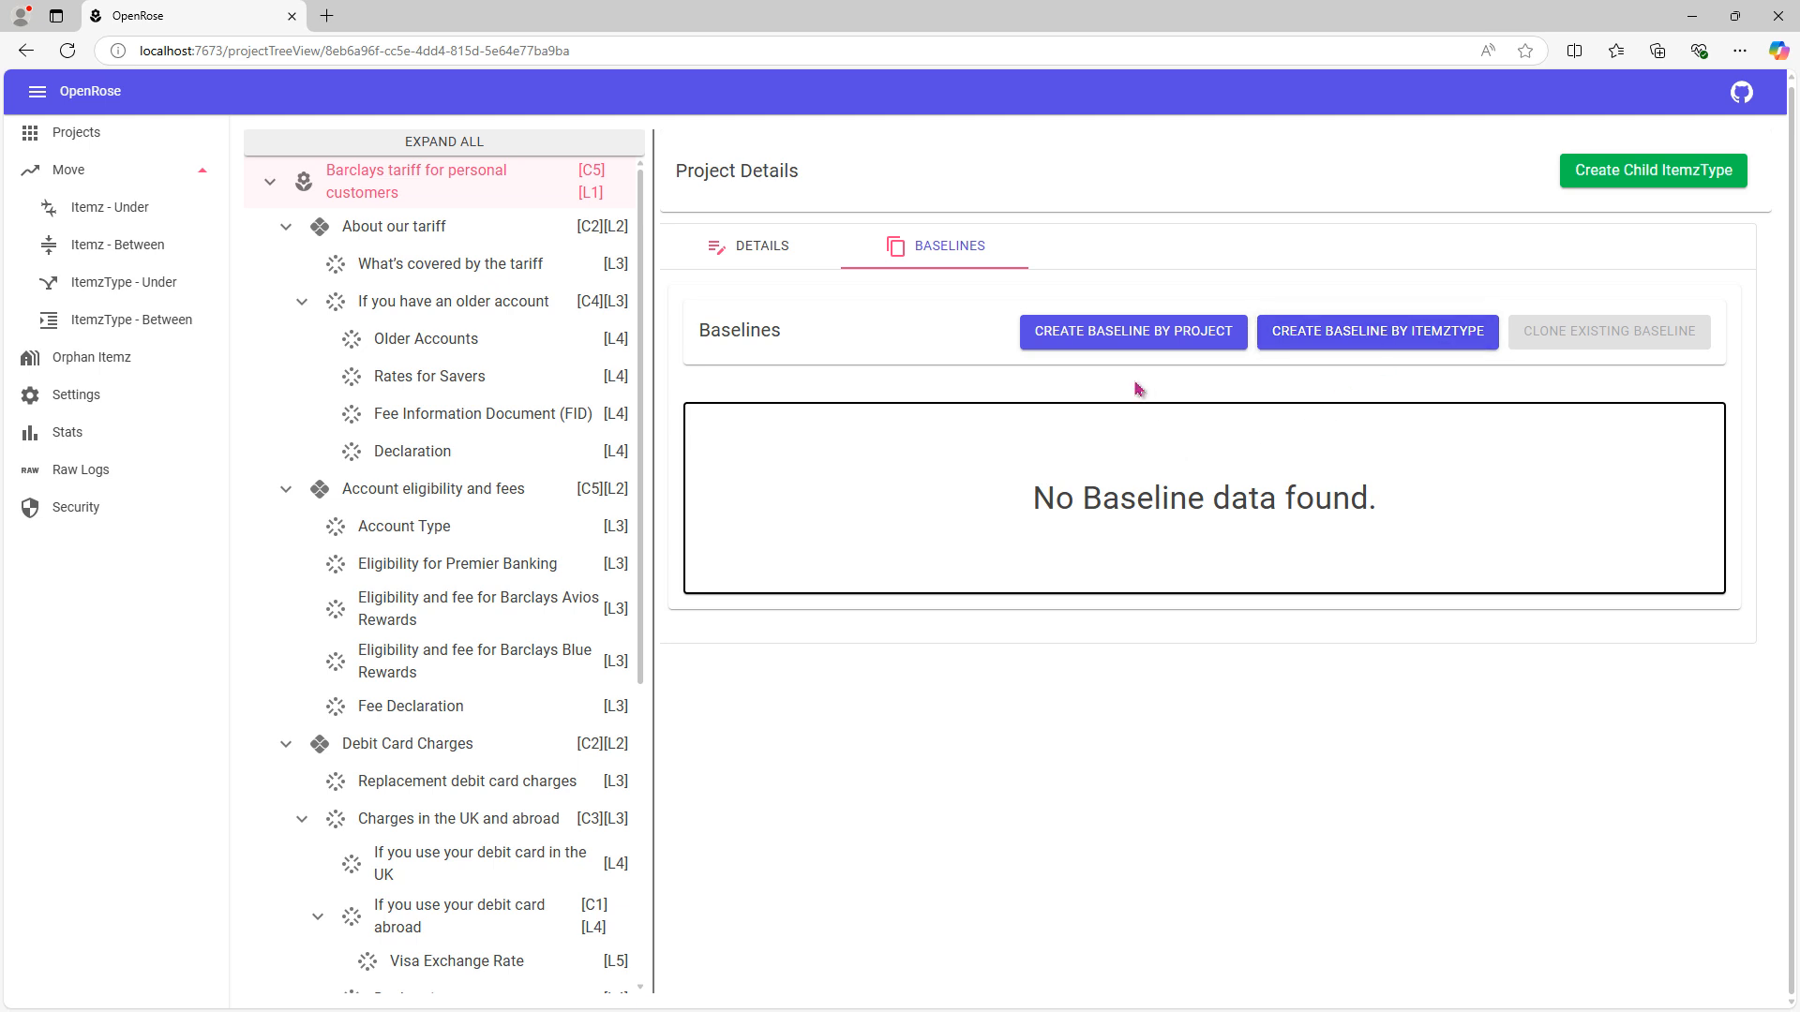
left_click(1125, 340)
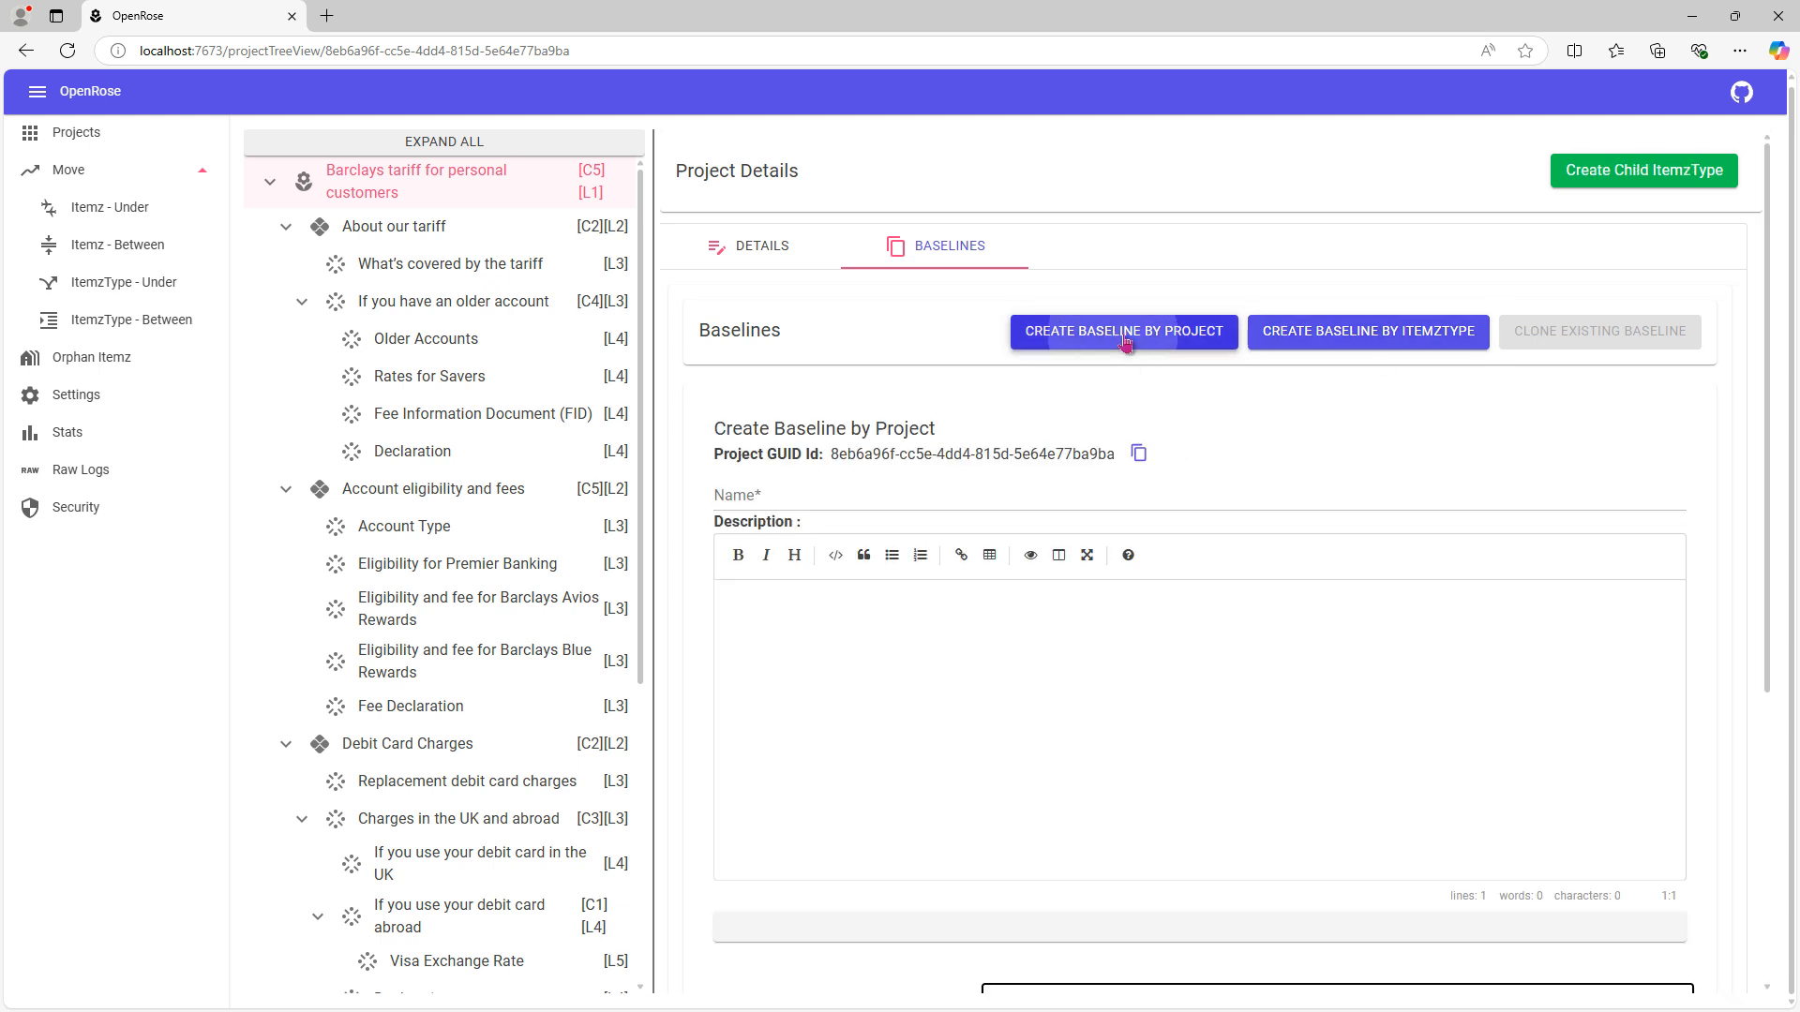
left_click(903, 496)
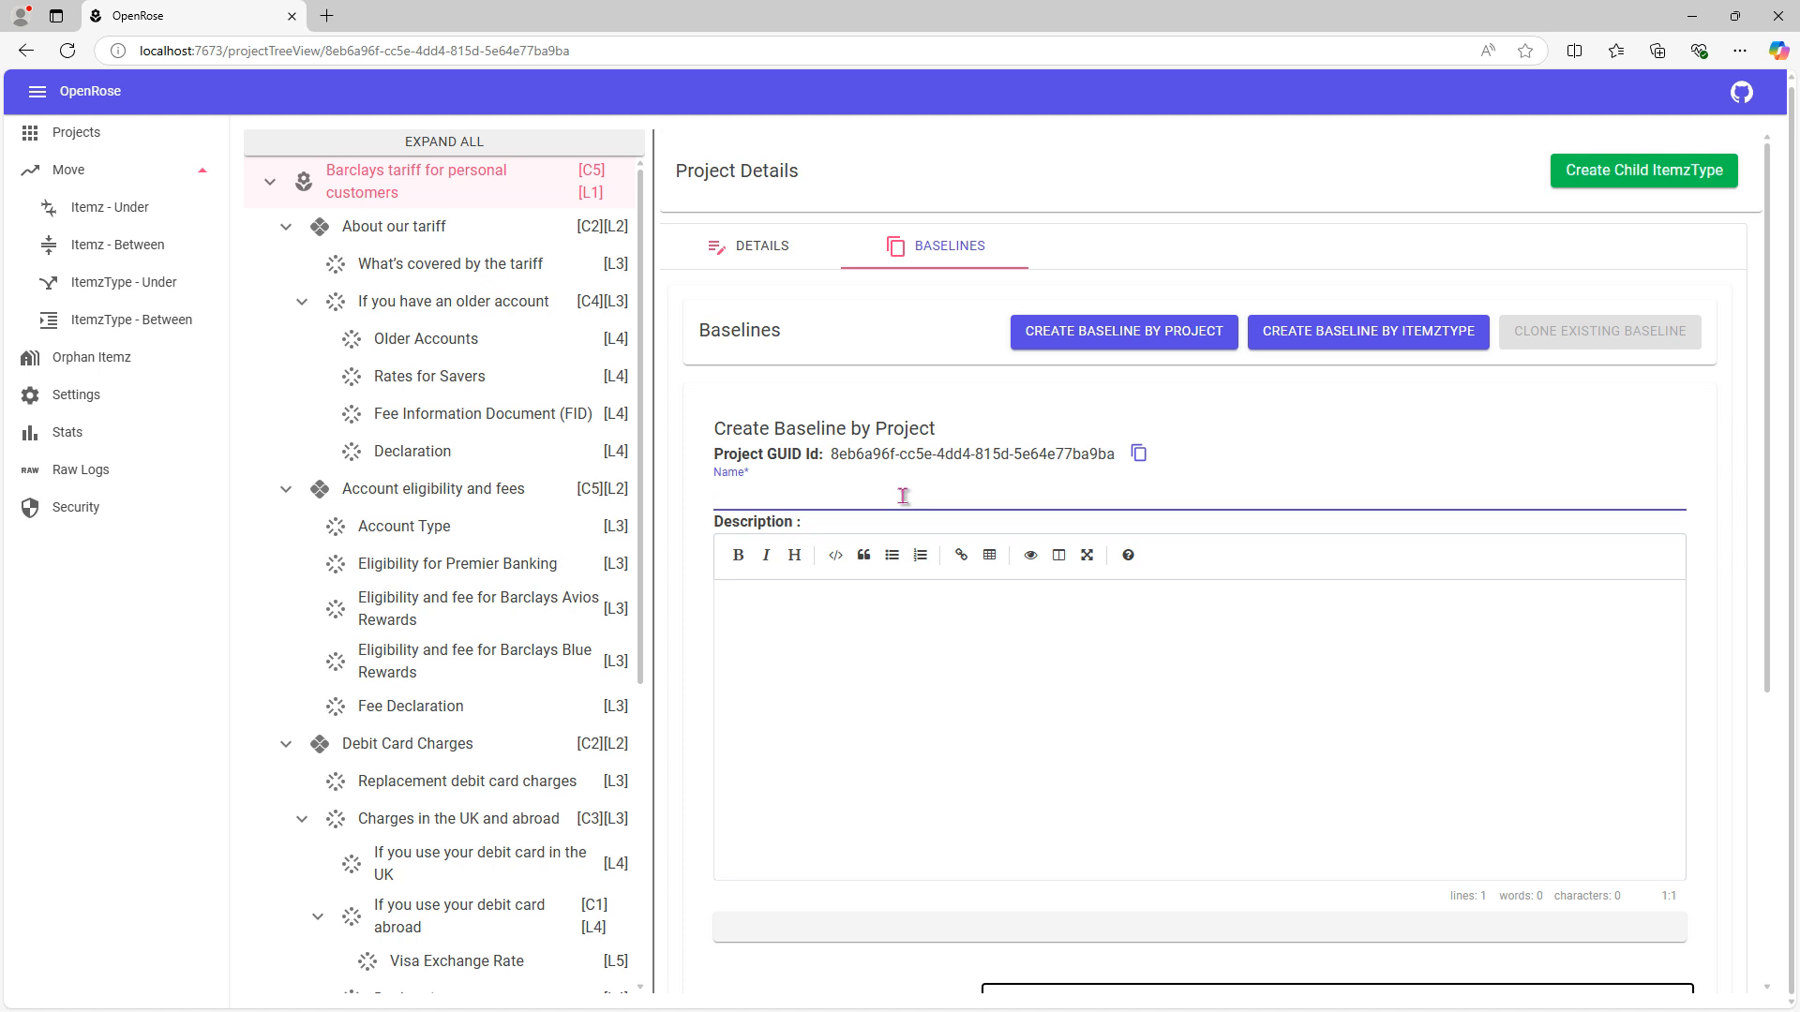
type("Snapshot 1")
left_click_drag(847, 505, 653, 537)
key("ctrl+c")
left_click(914, 620)
key("ctrl+v")
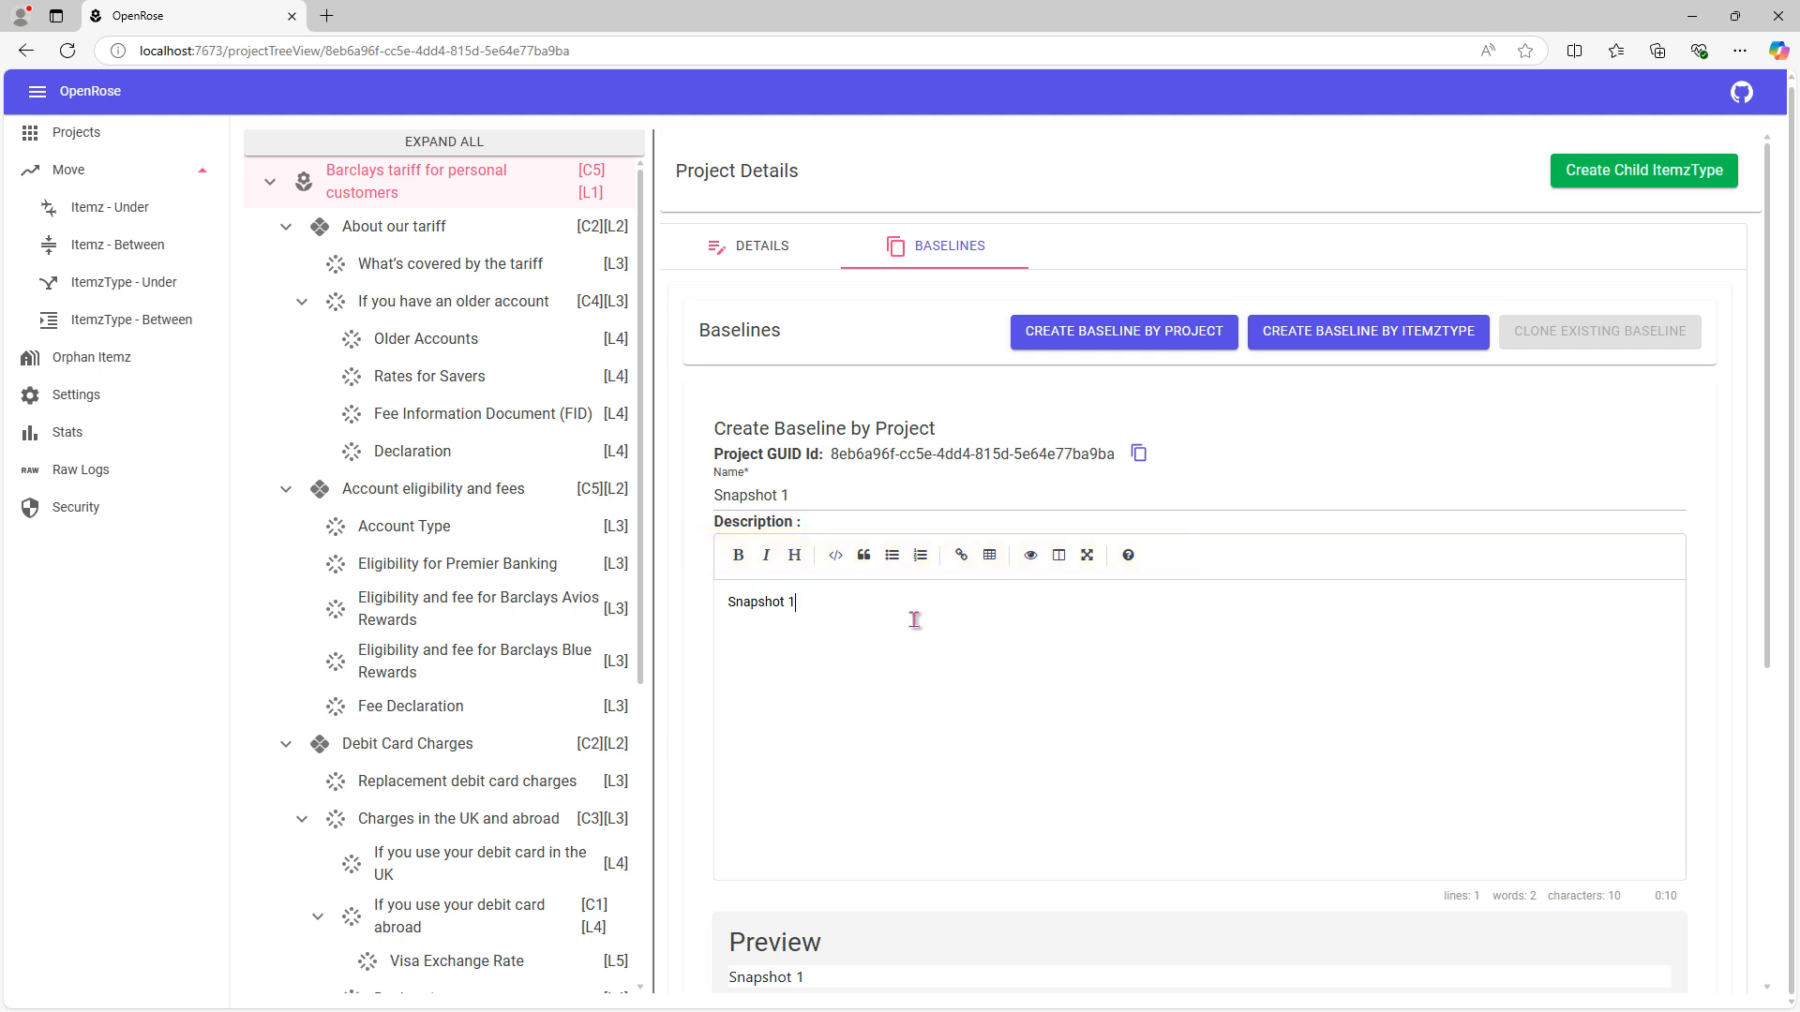
scroll(914, 619, "down", 3)
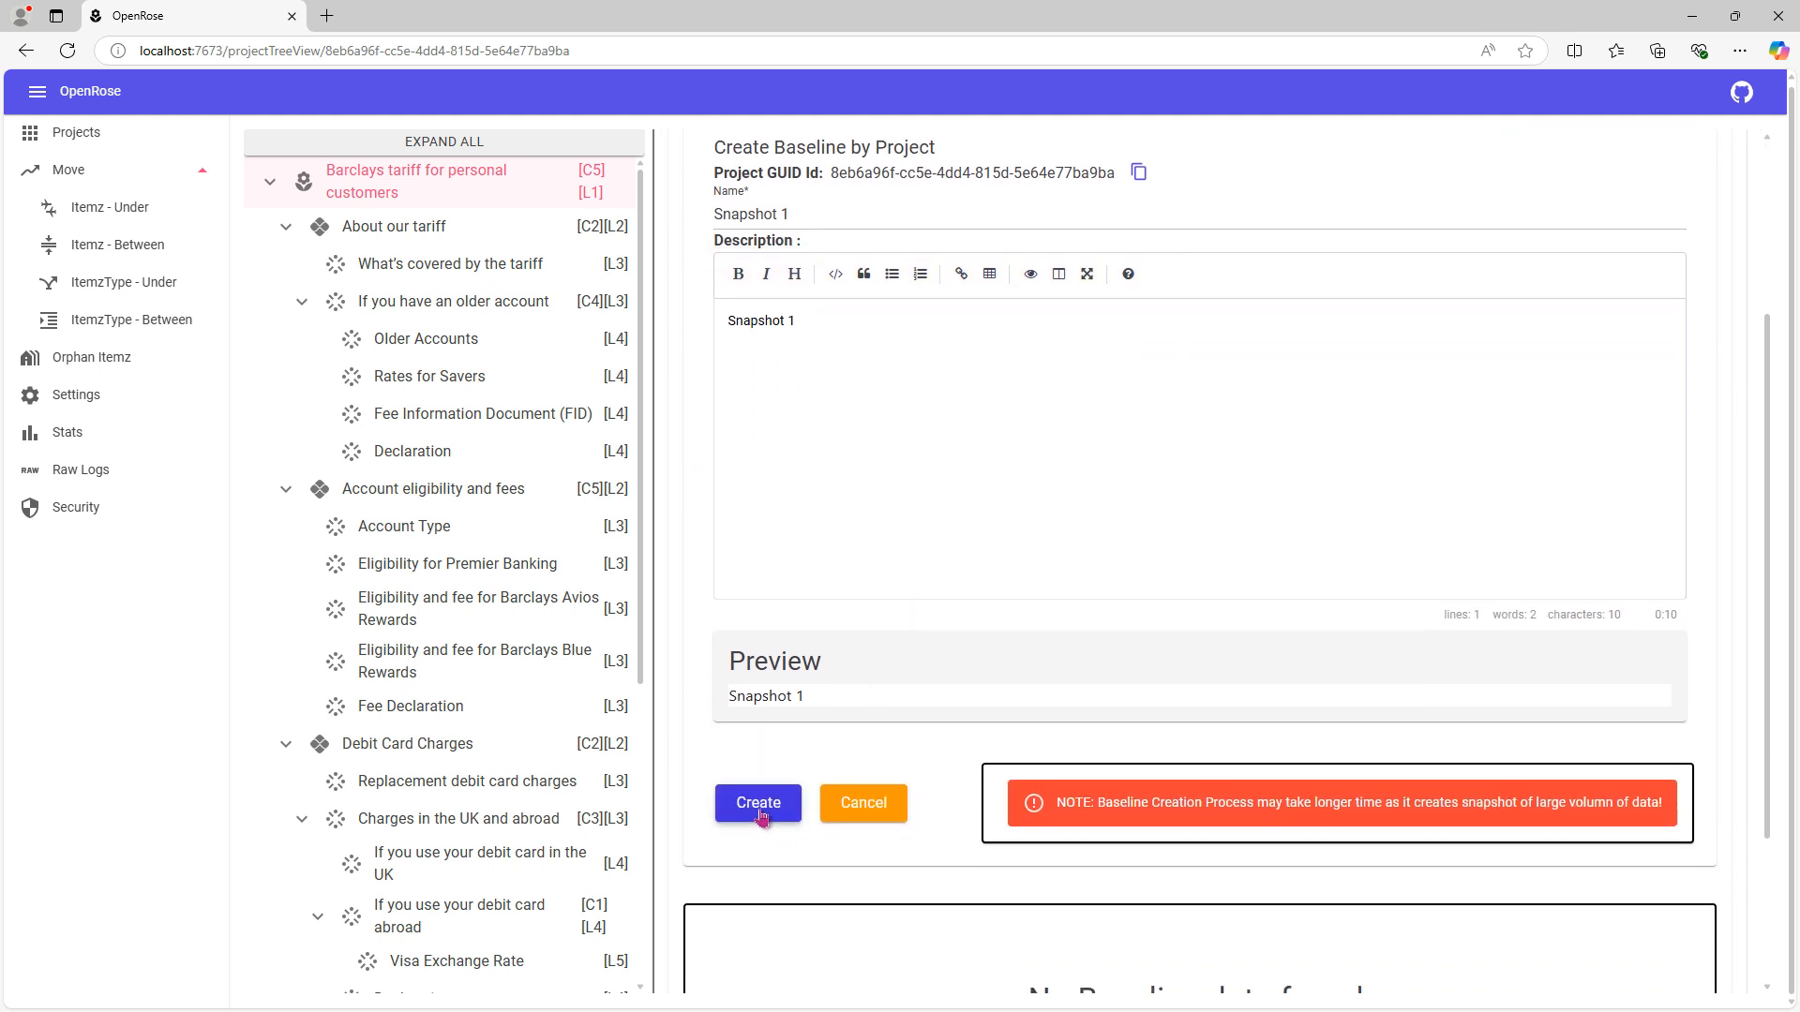
left_click(760, 814)
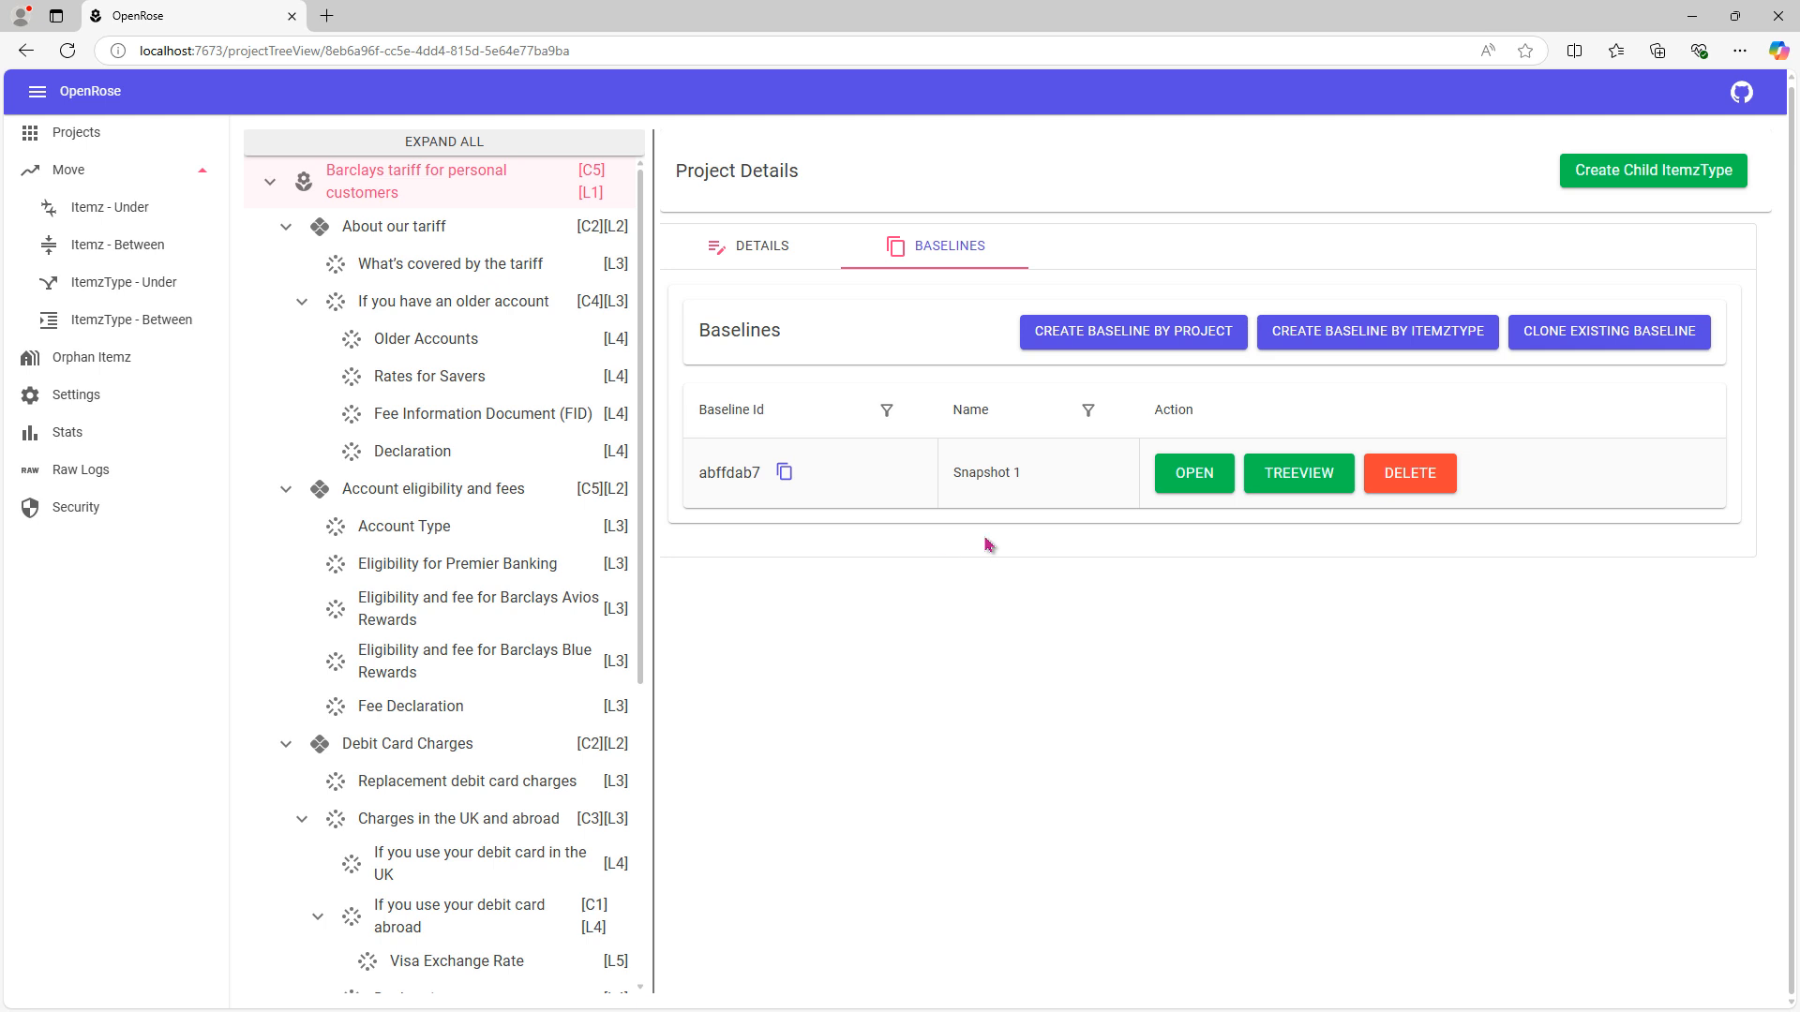
- Open the Snapshot 1 baseline in its tree view and expand all its nodes
left_click_drag(1029, 473, 954, 476)
left_click(984, 498)
triple_click(1048, 484)
left_click(1048, 483)
left_click(1302, 482)
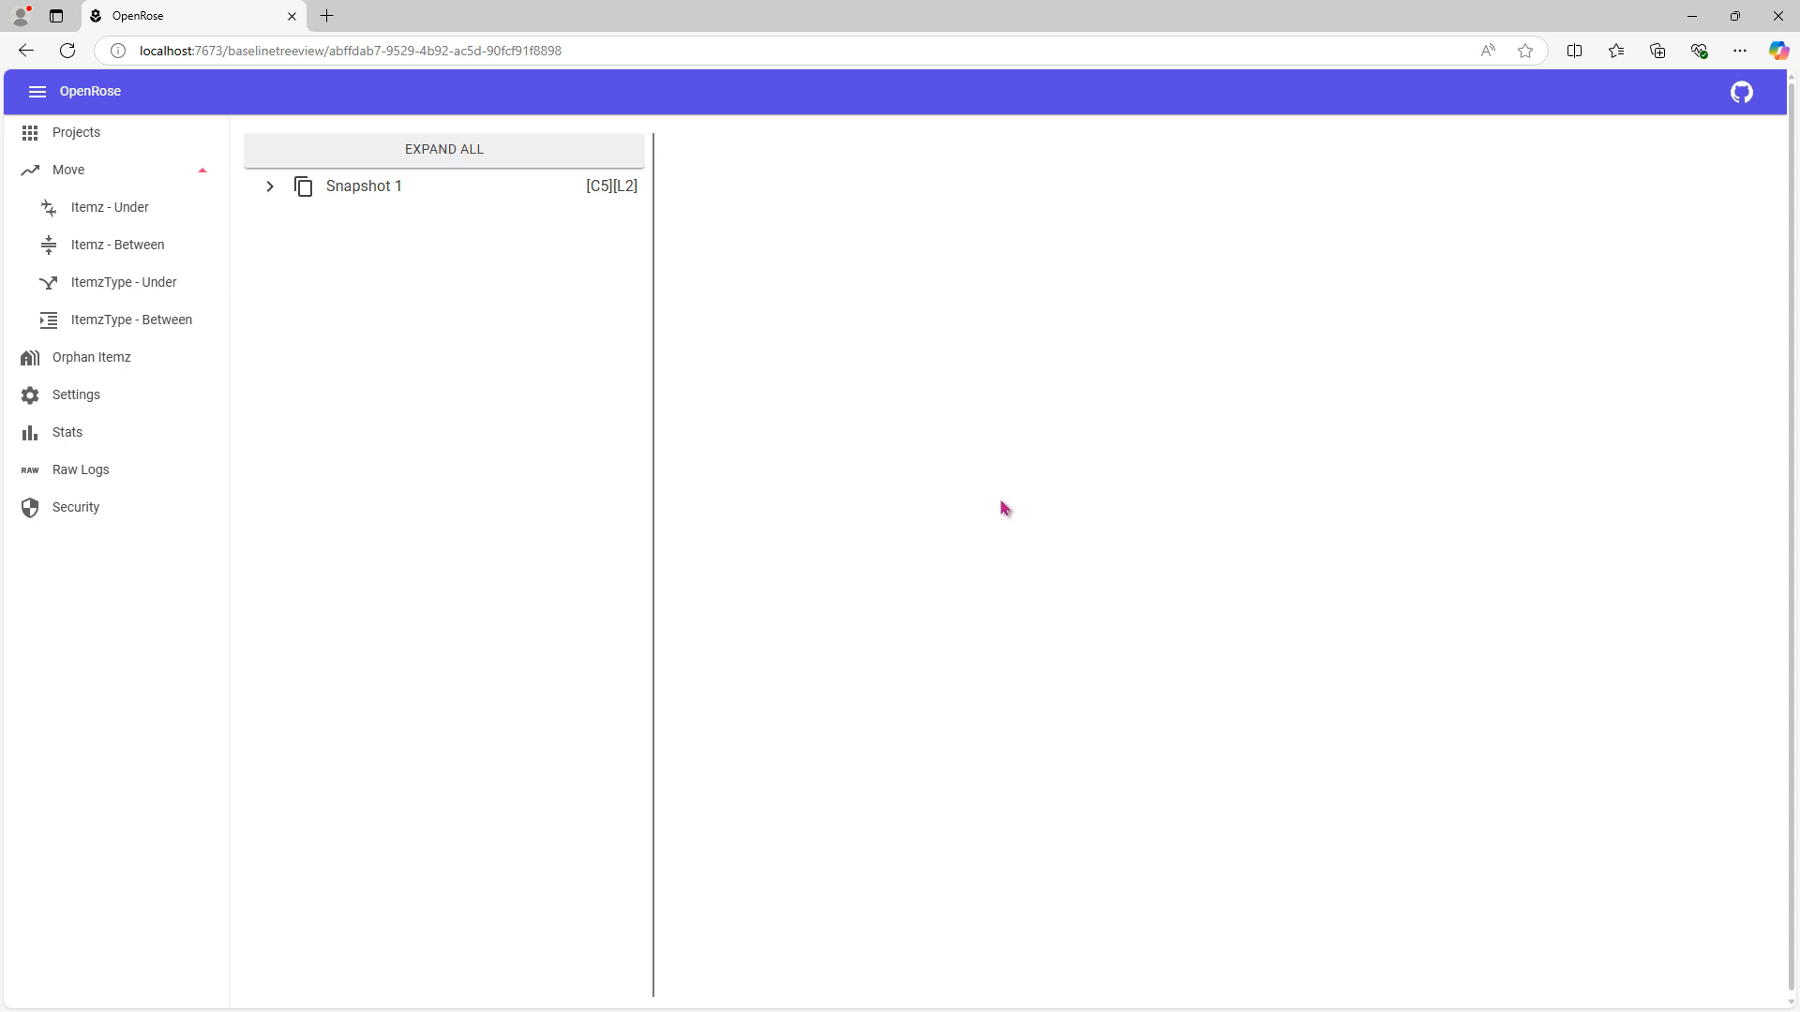
left_click(309, 157)
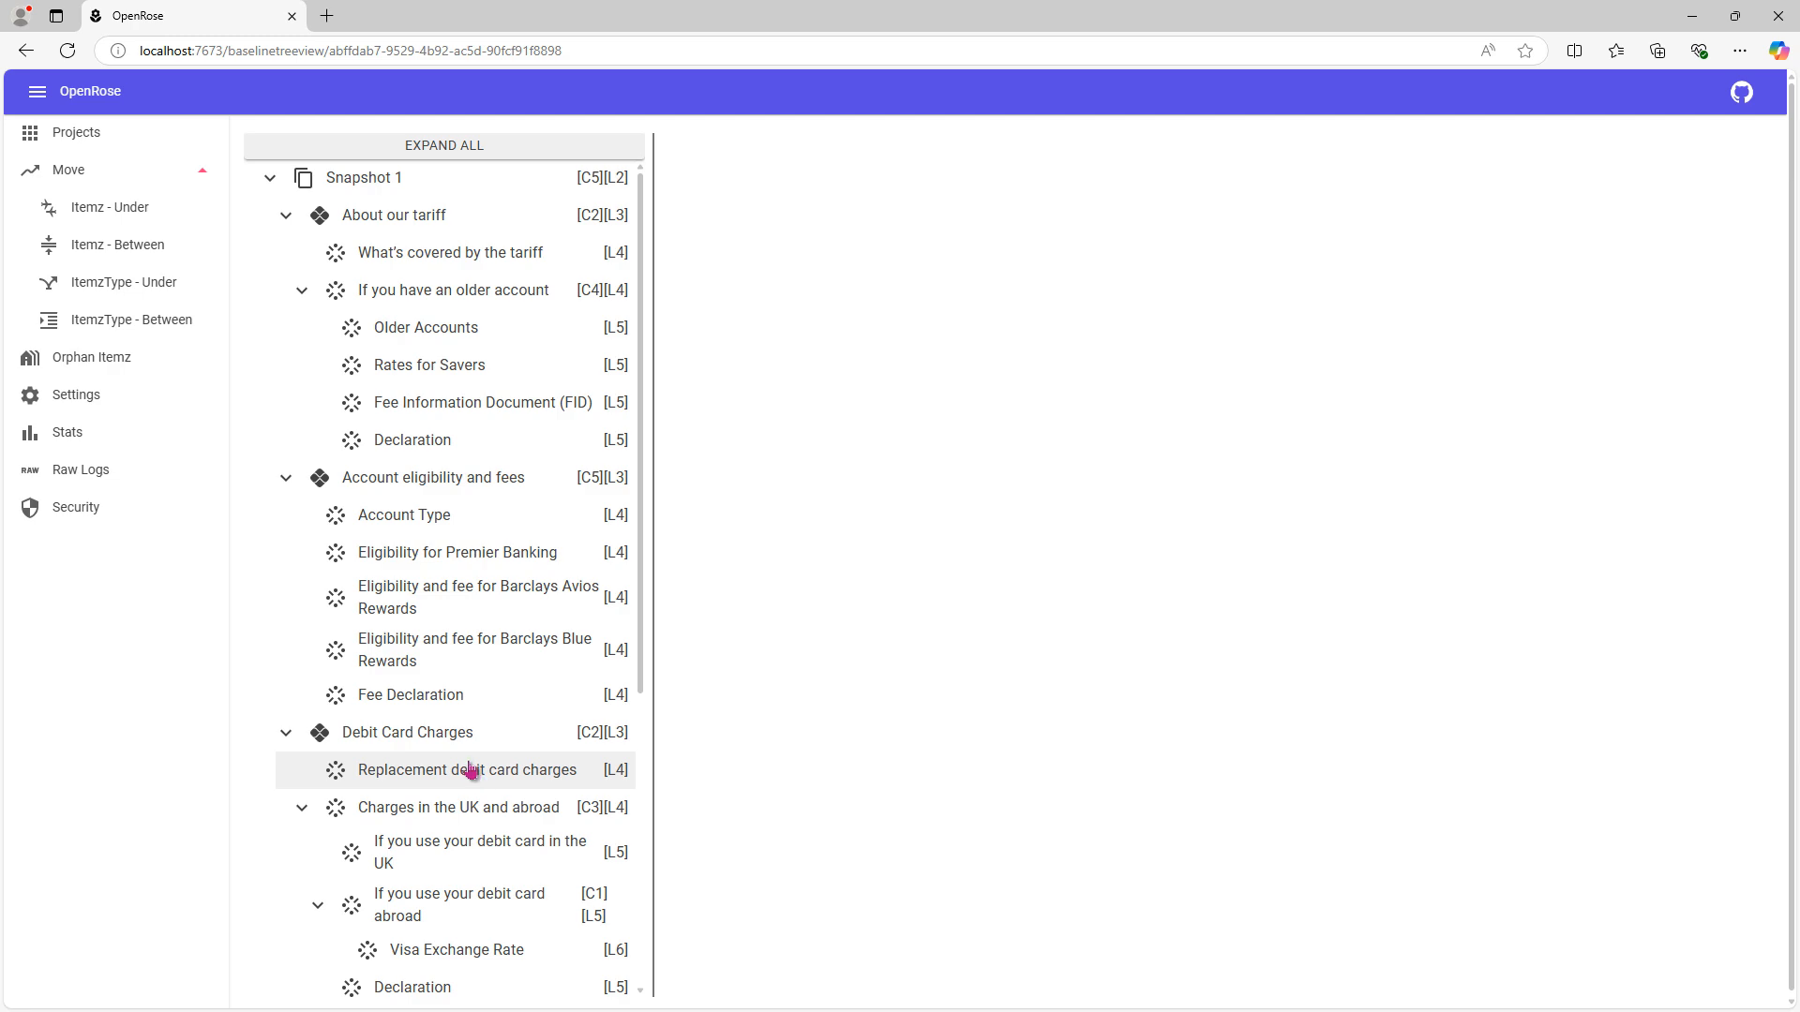
- Exclude the "Account Type" item under Account eligibility and fees from the baseline
left_click(449, 300)
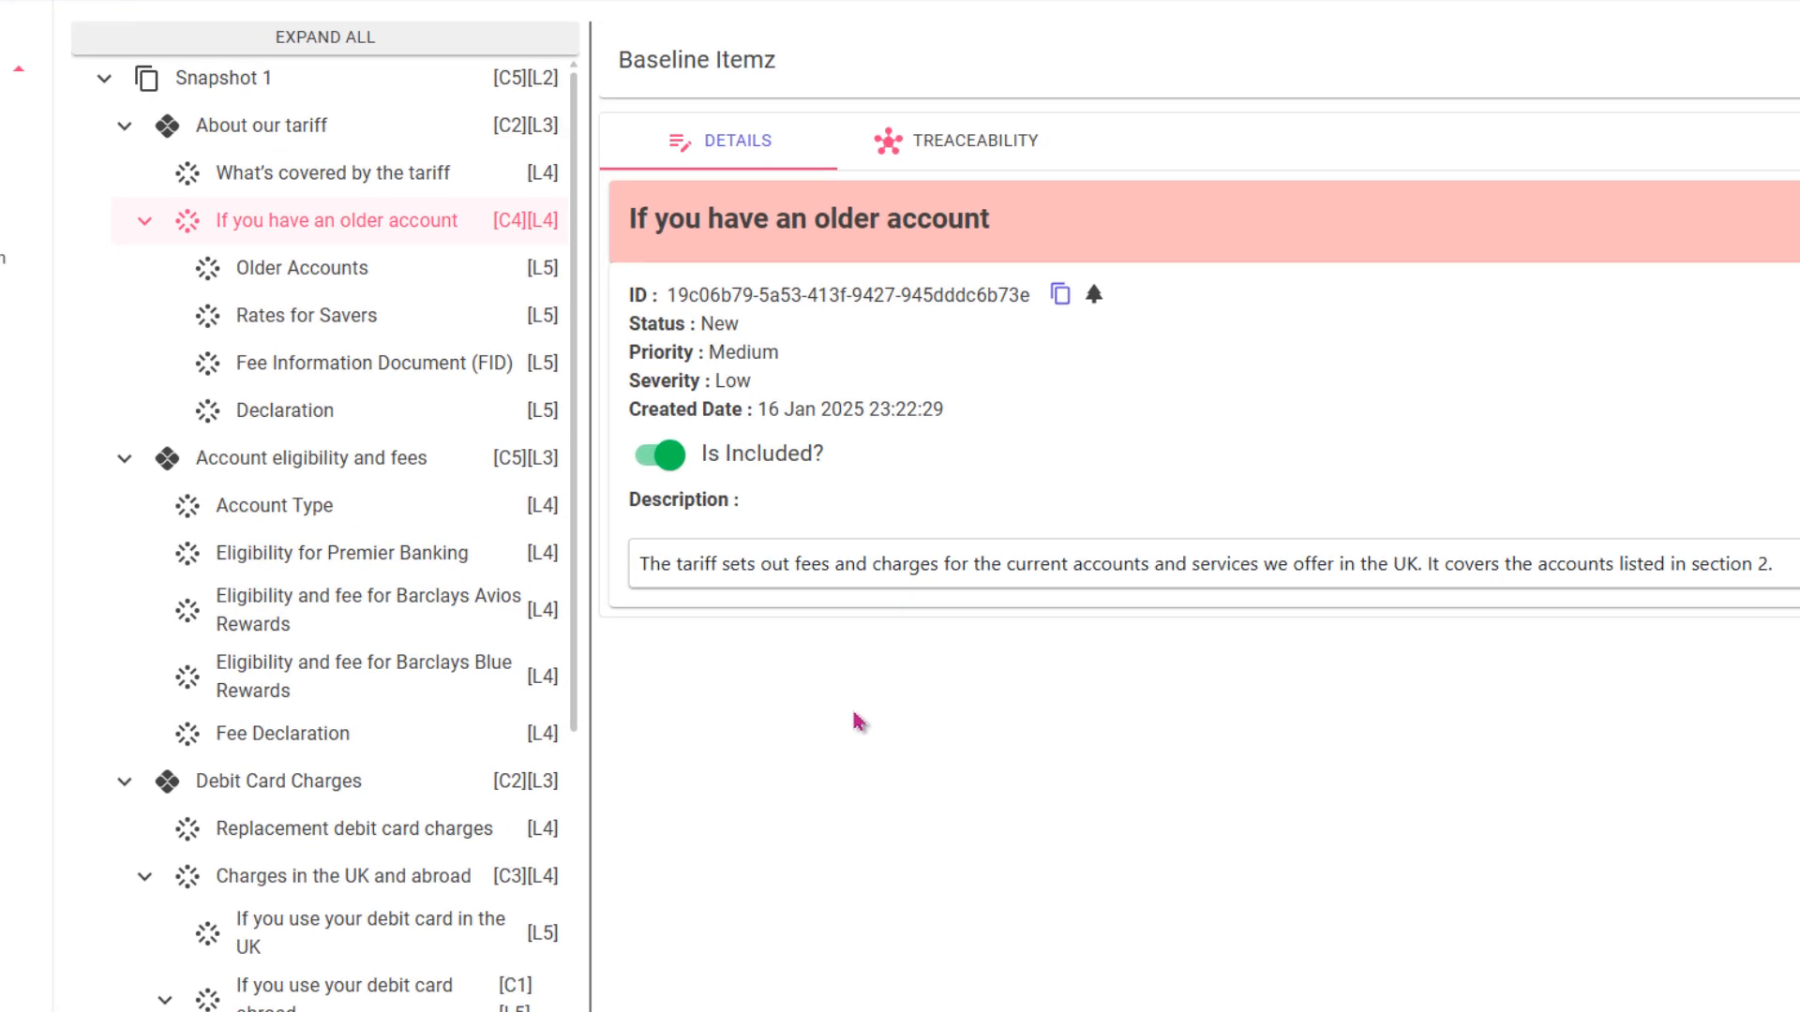
left_click(278, 523)
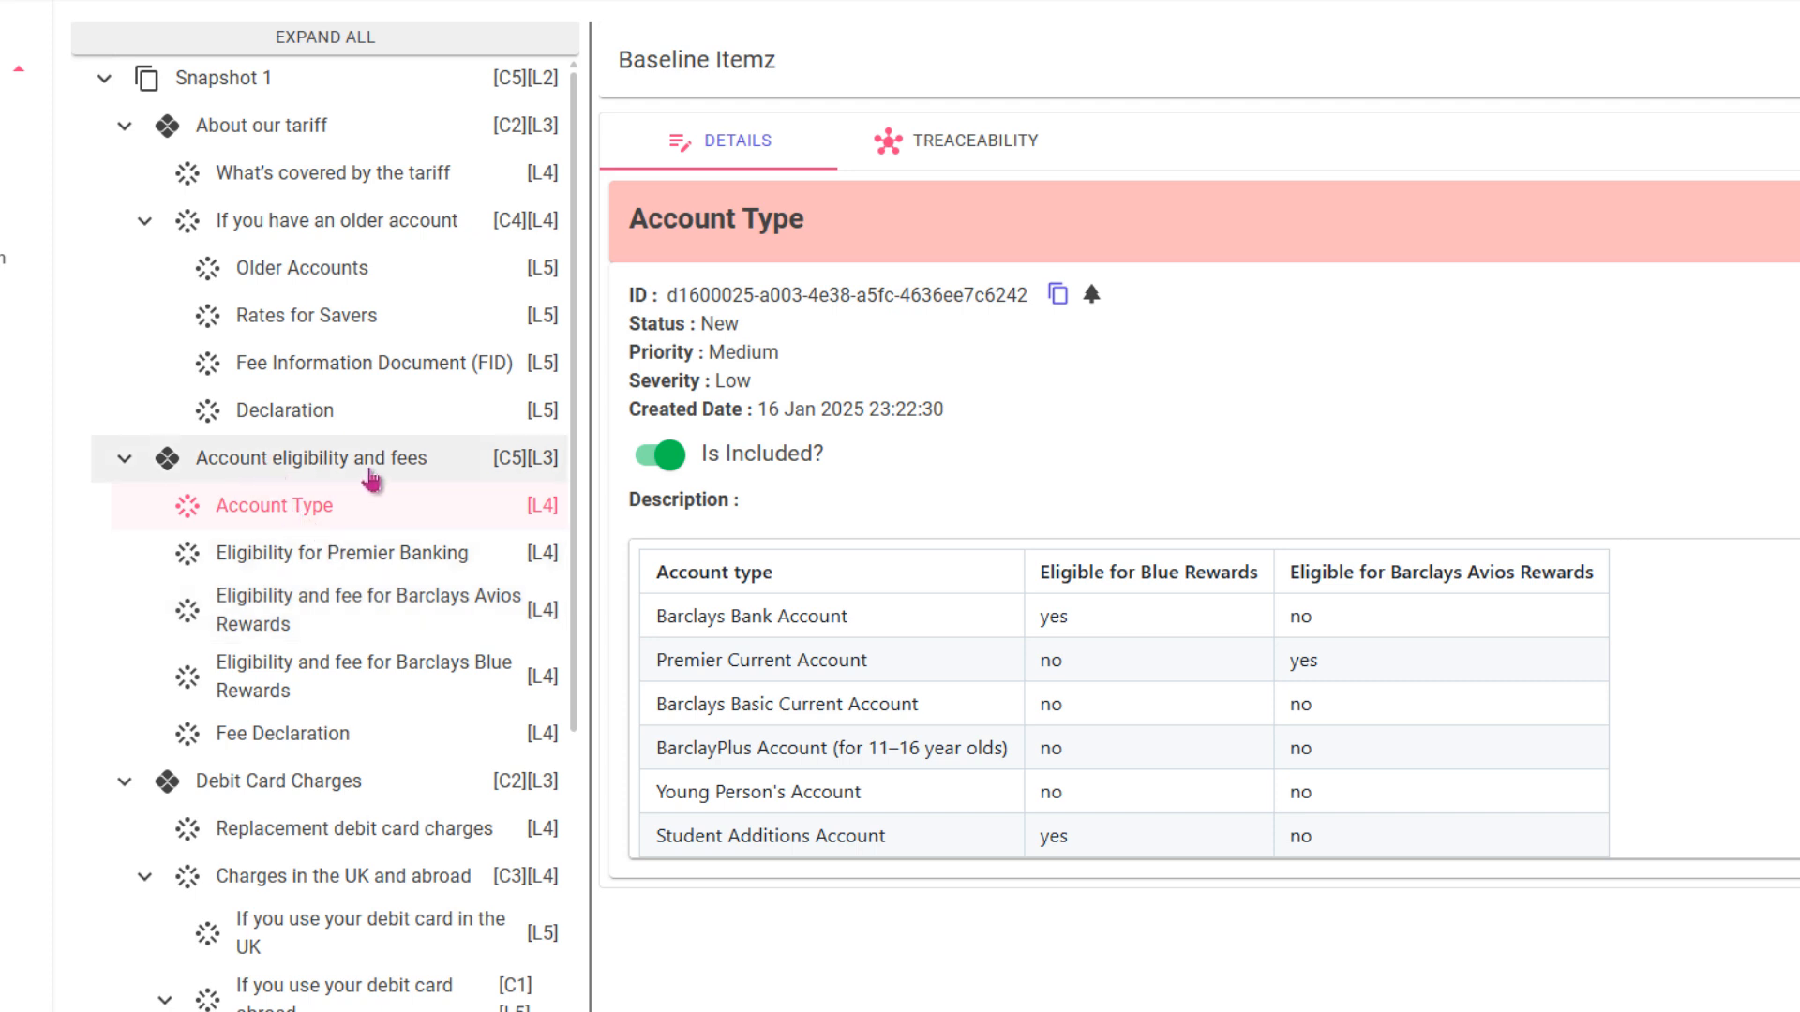
left_click(653, 461)
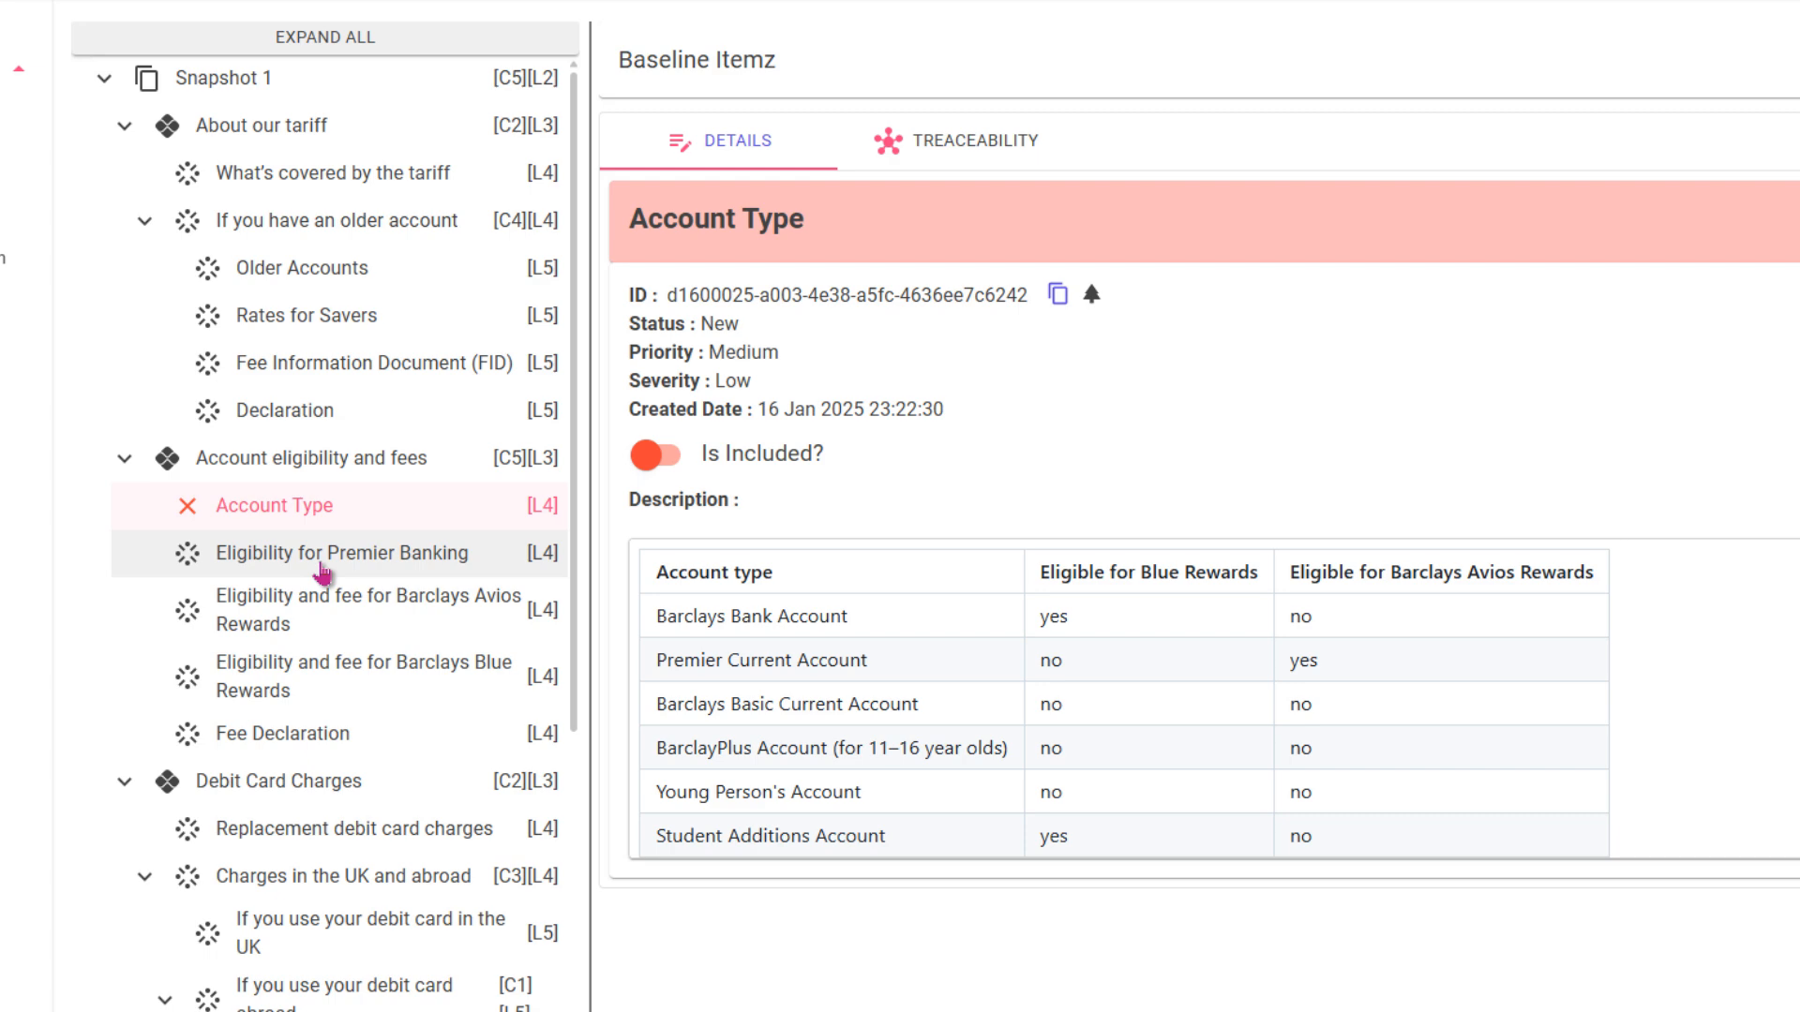
- Exclude "If you have an older account" from the baseline and check the inclusion setting of its child "Rates for Savers"
left_click(370, 236)
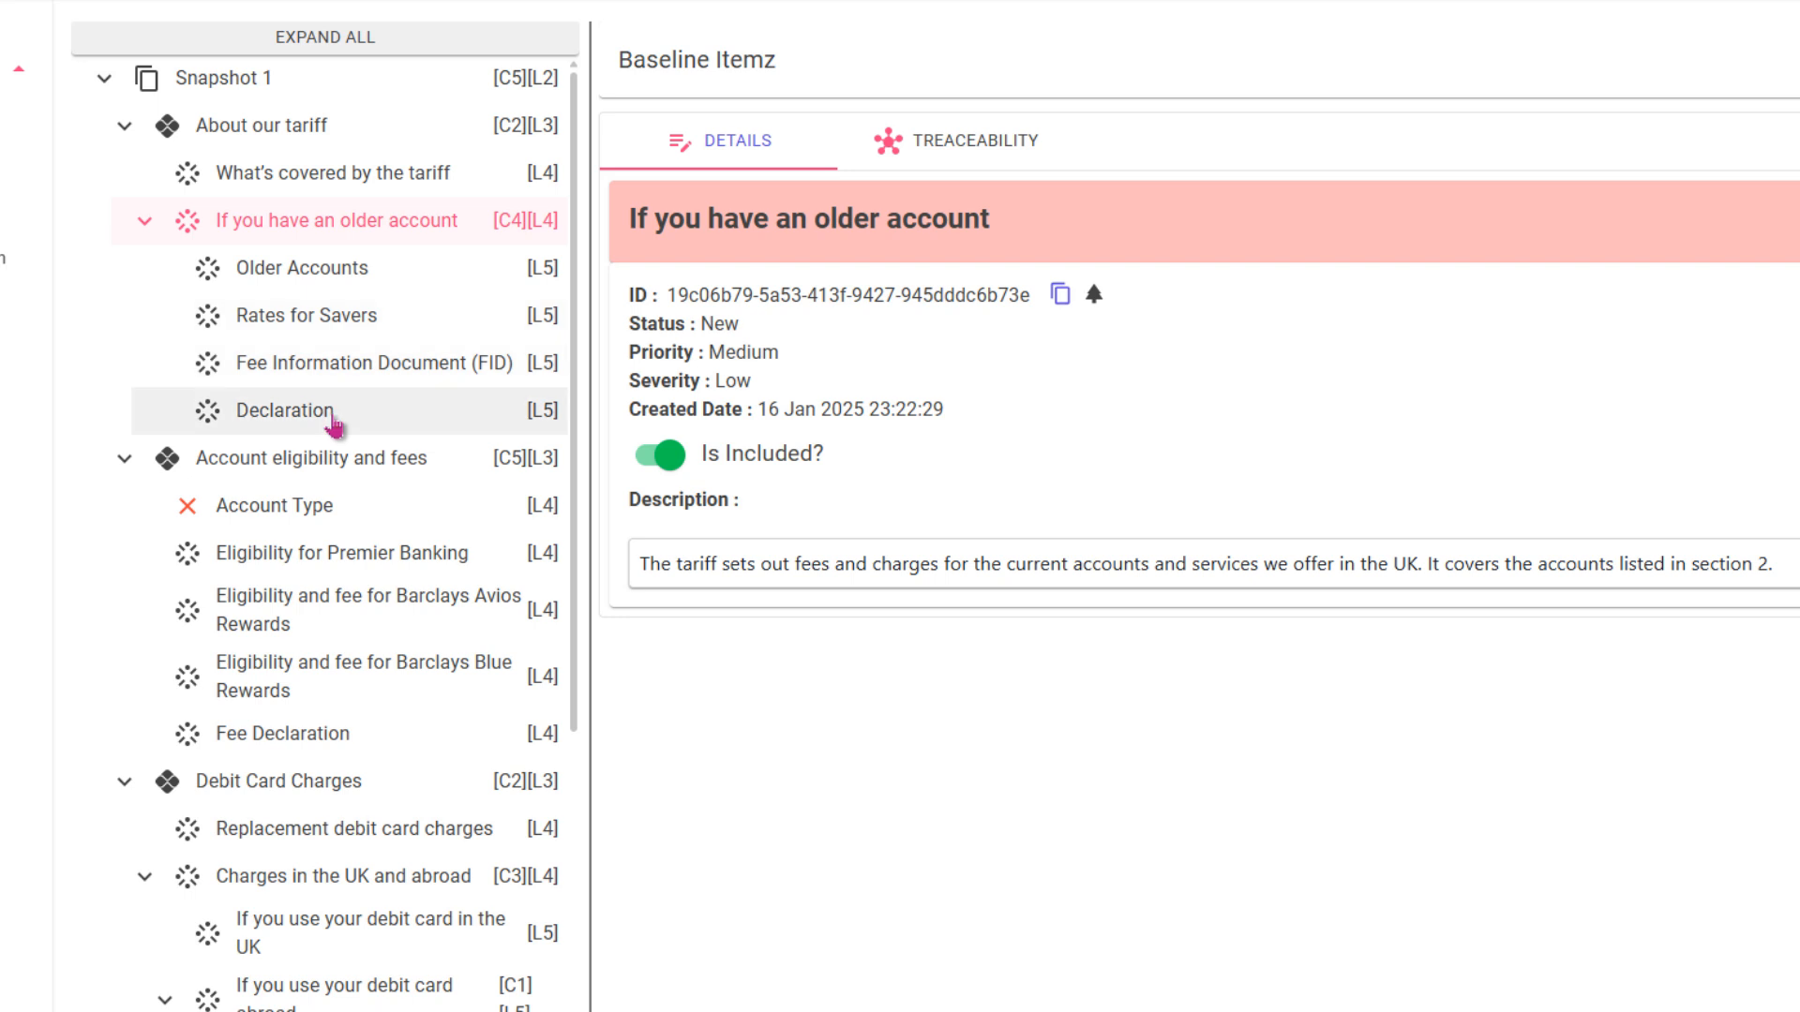
left_click(667, 459)
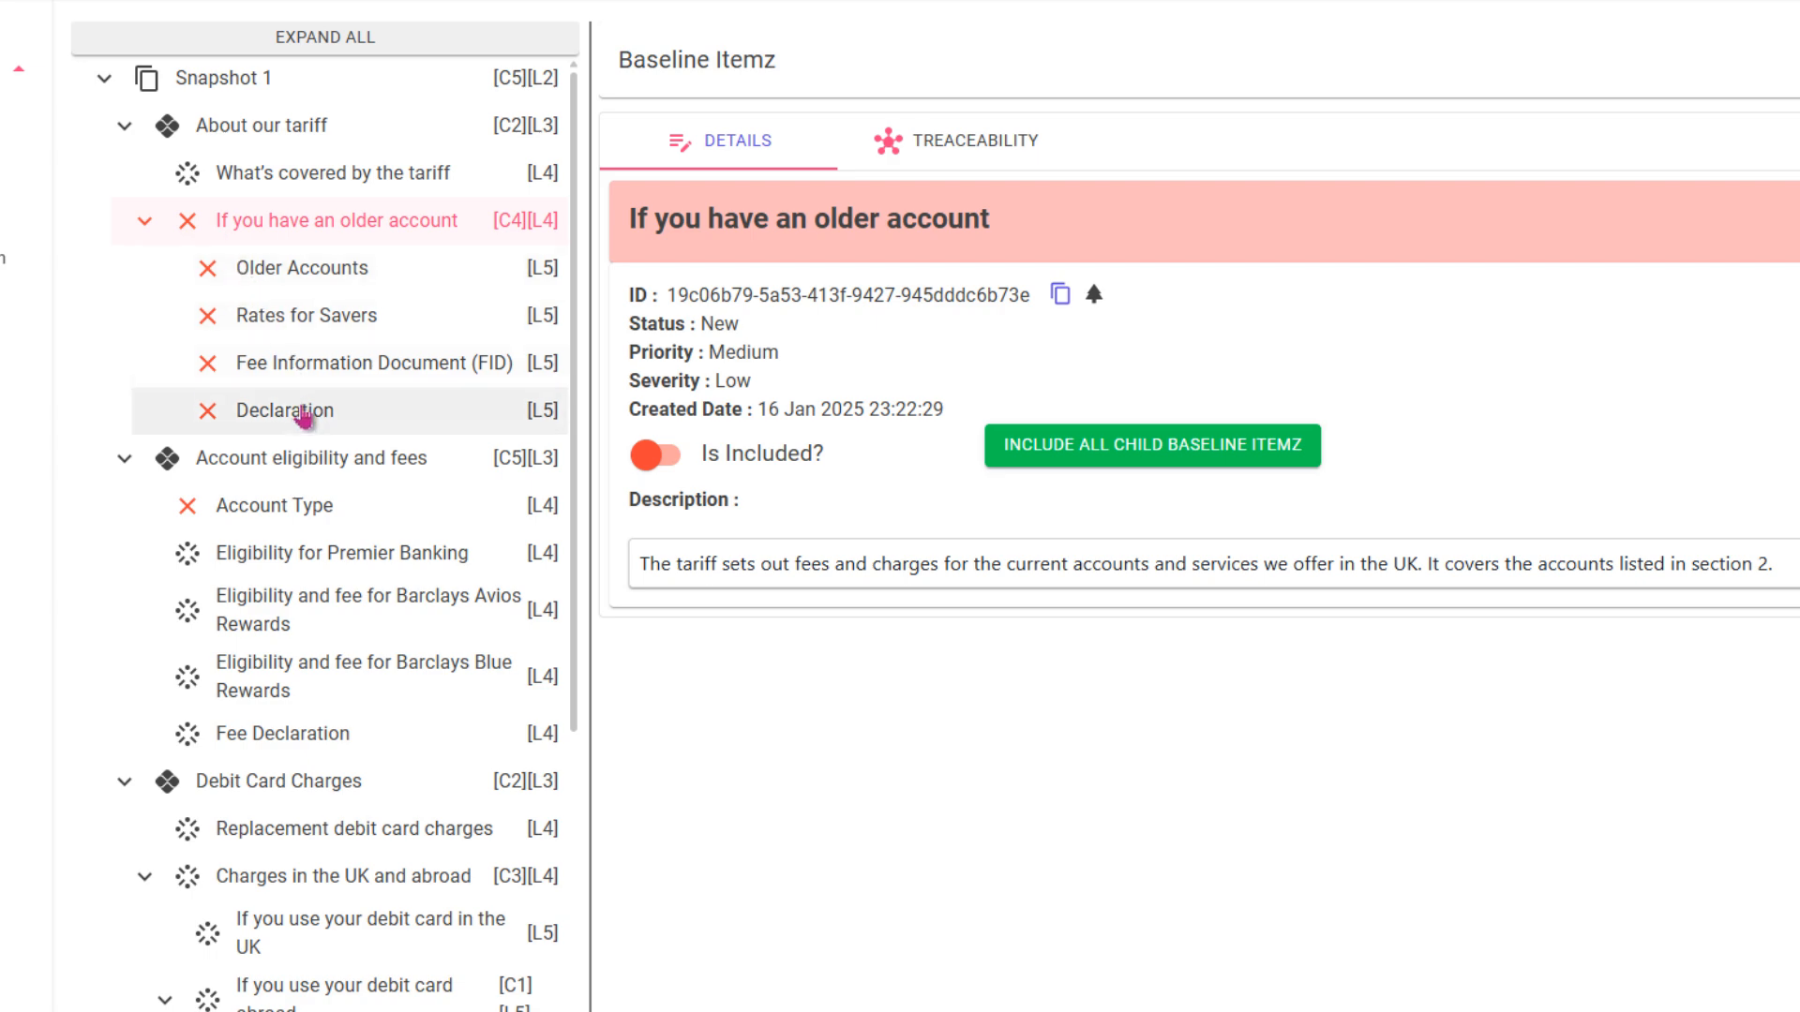
left_click(305, 319)
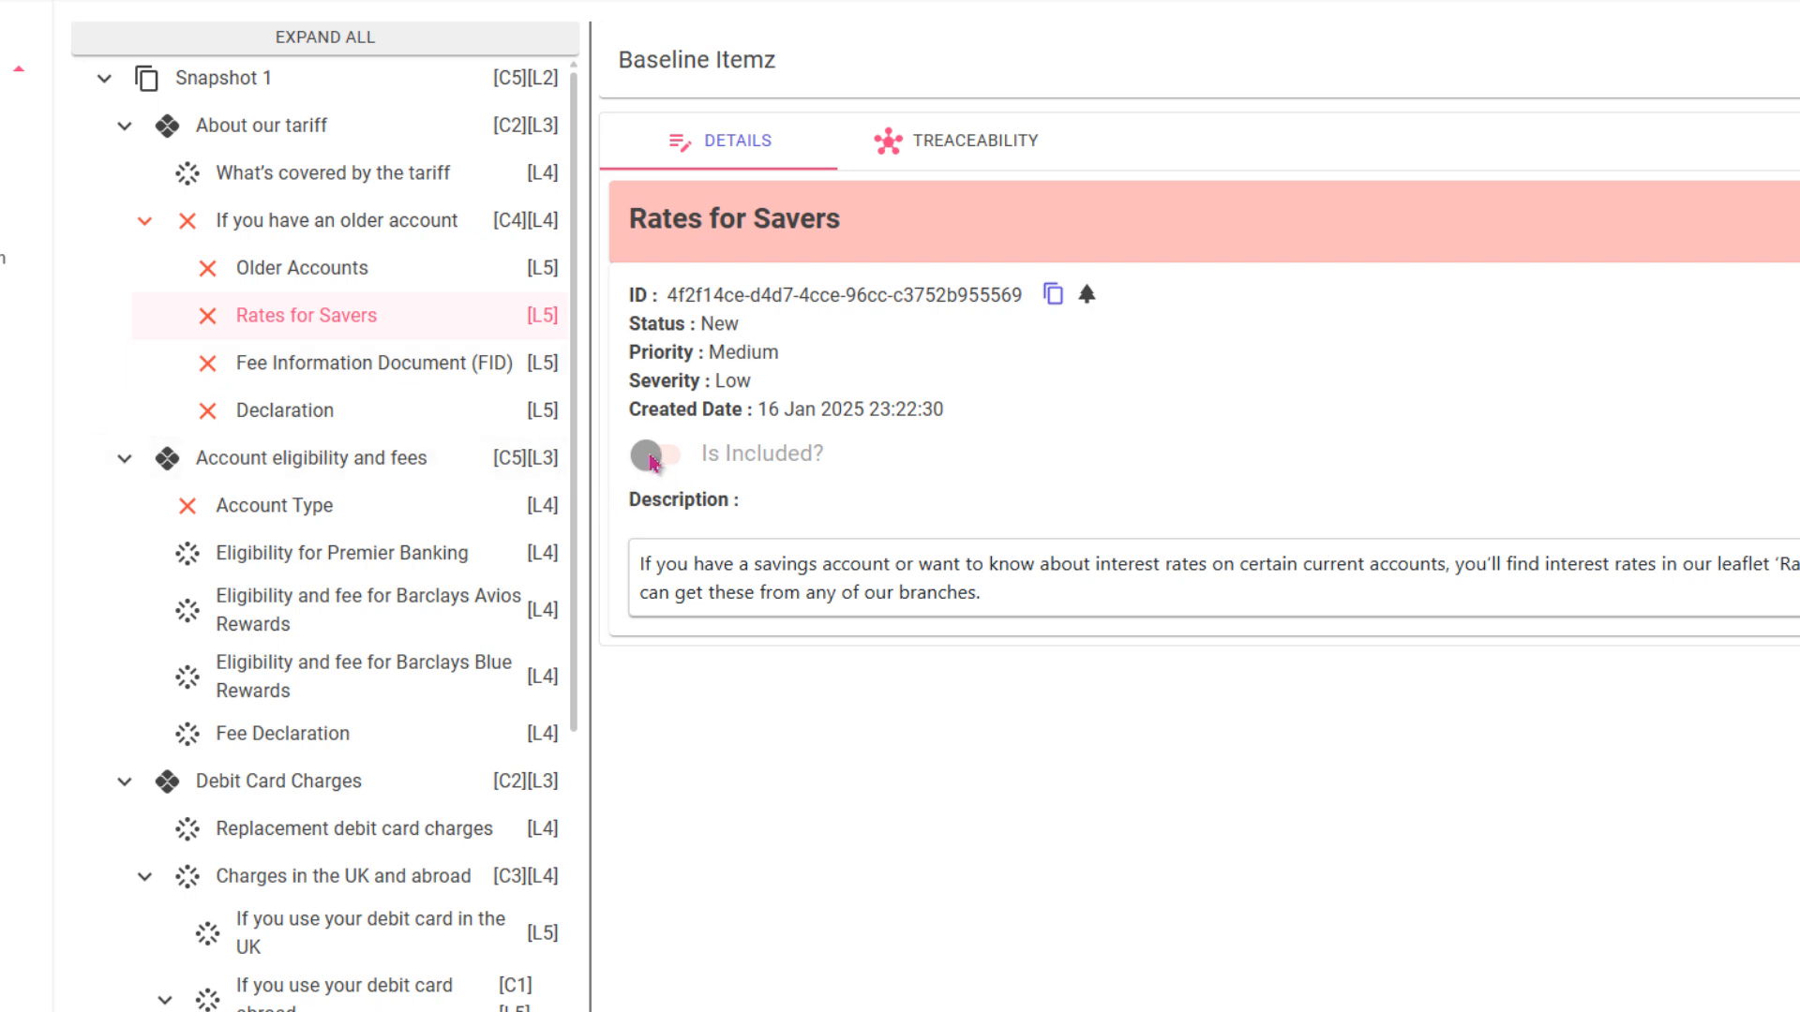
- Include "If you have an older account" in the baseline again, together with its child "Fee Information Document (FID)"
left_click(272, 229)
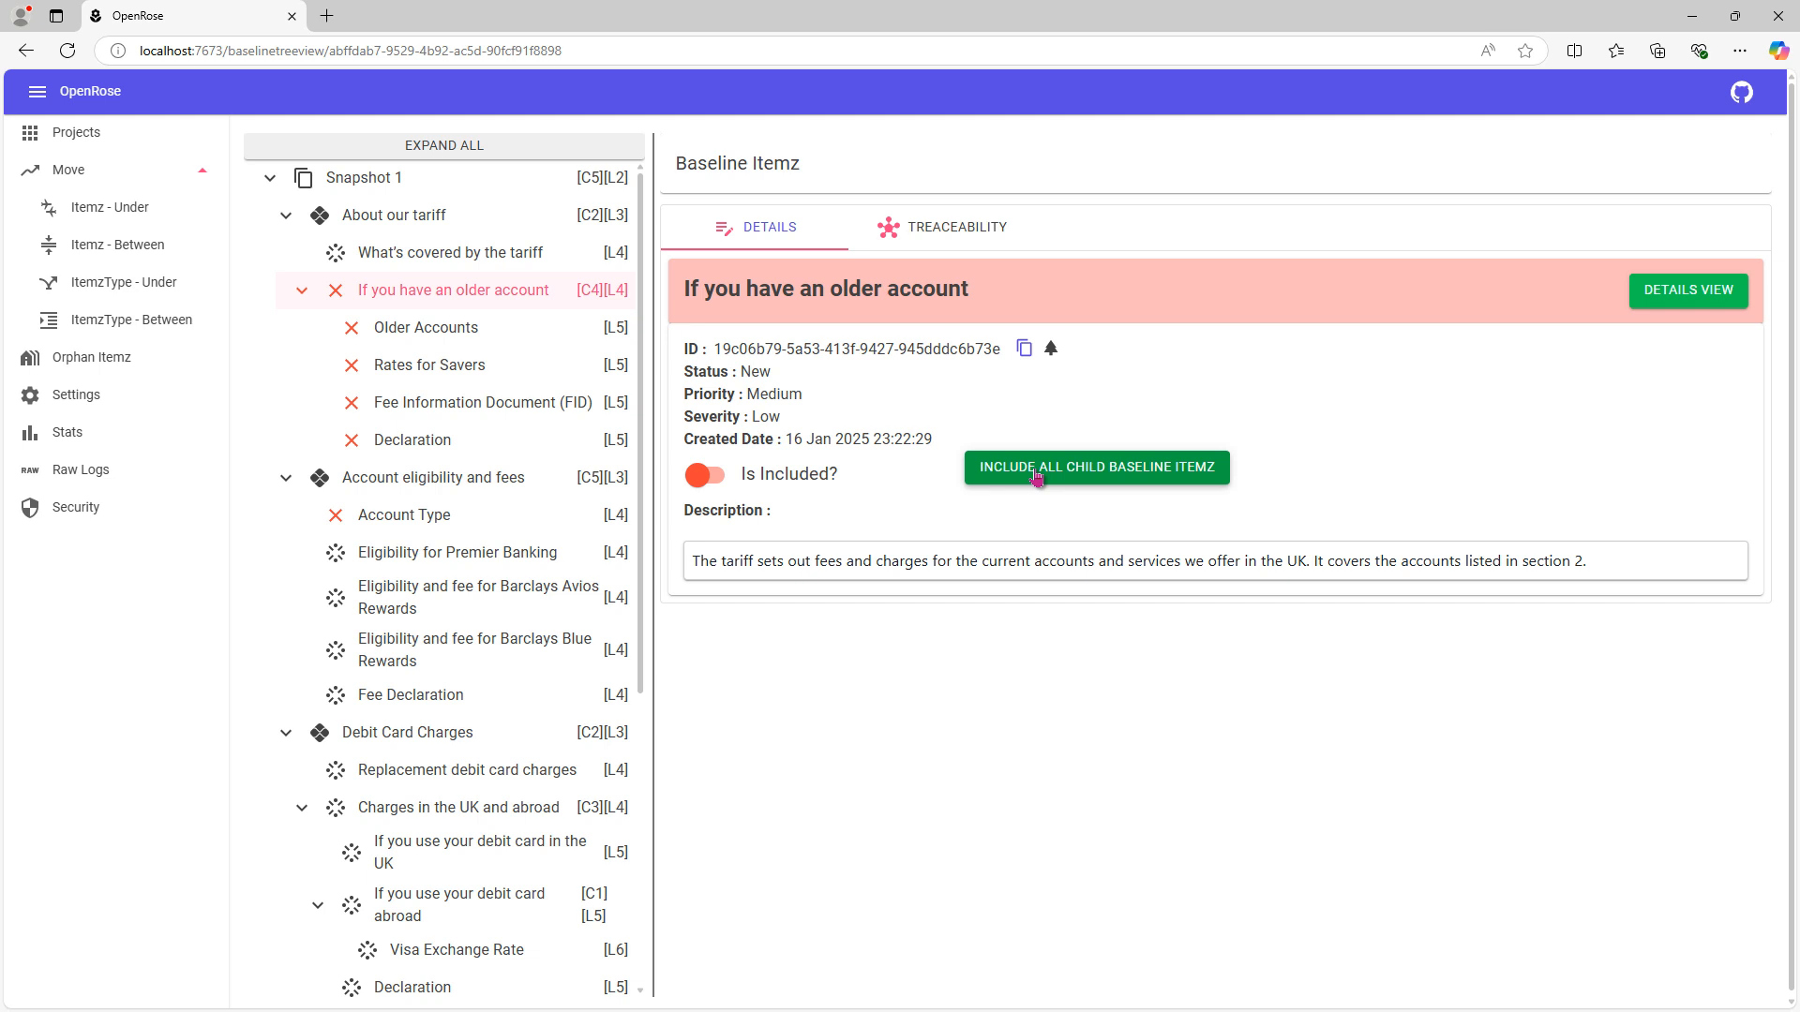
left_click(708, 481)
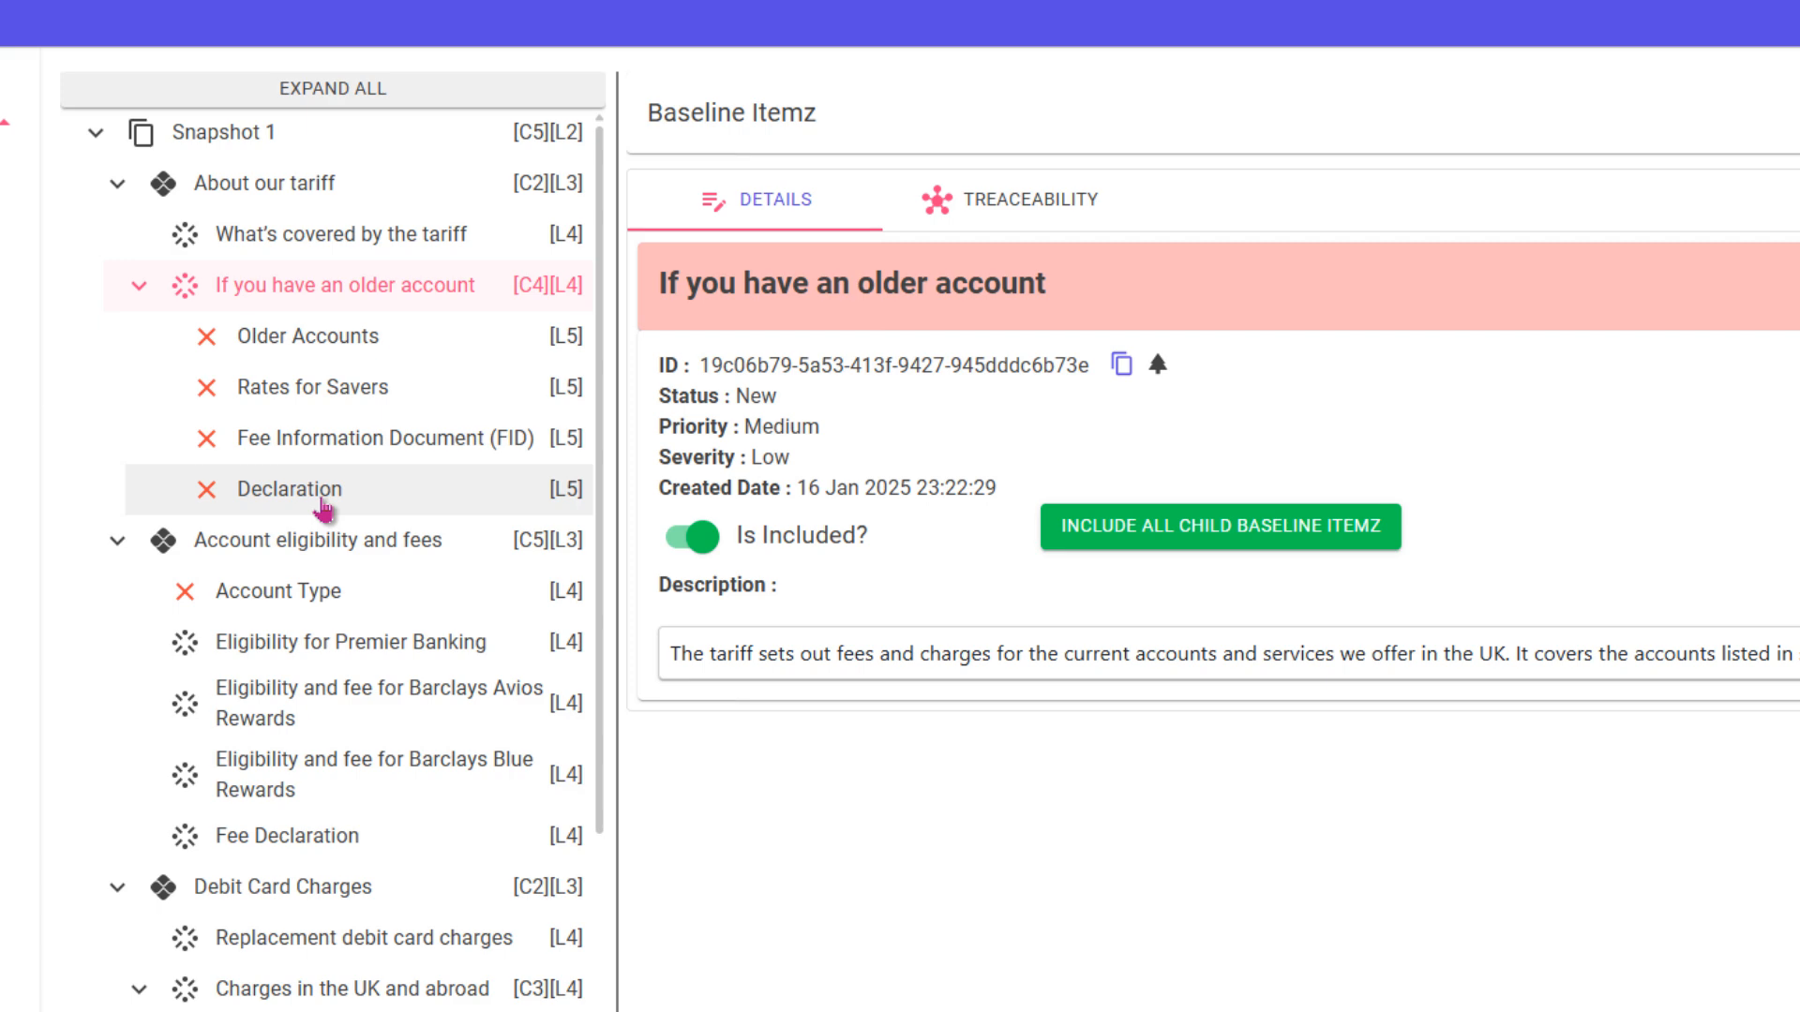
left_click(333, 439)
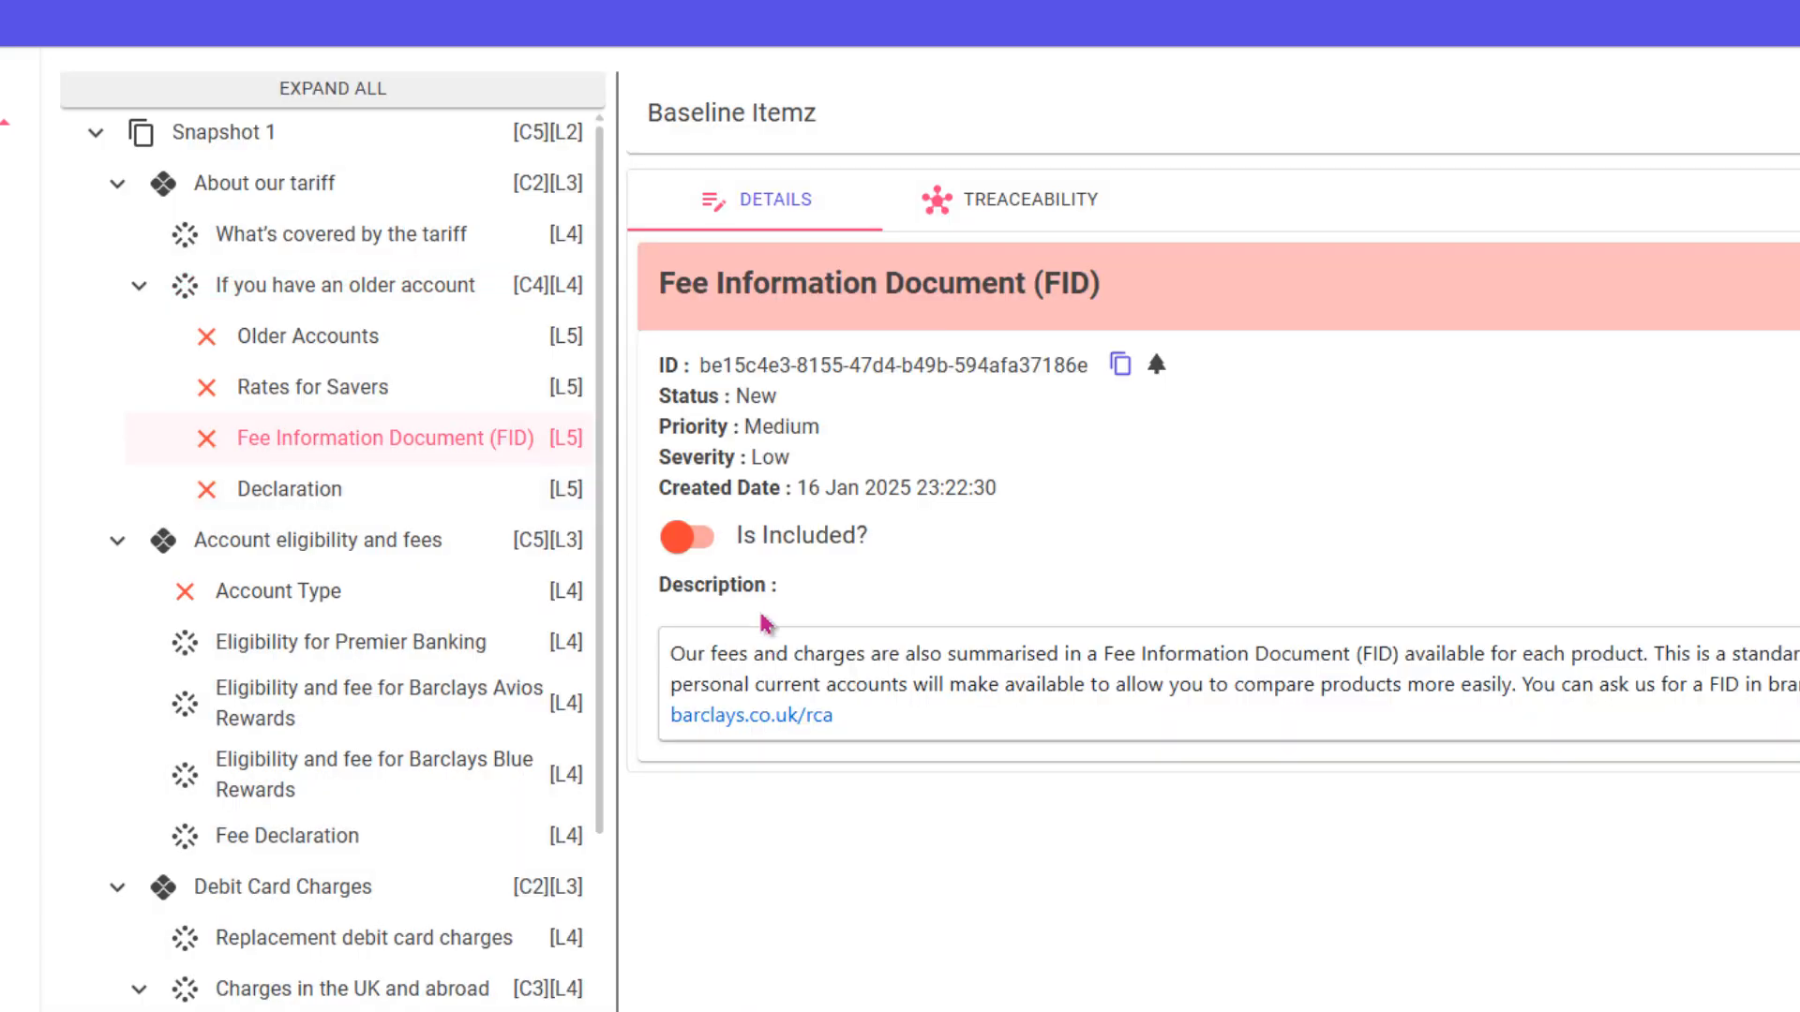
left_click(685, 538)
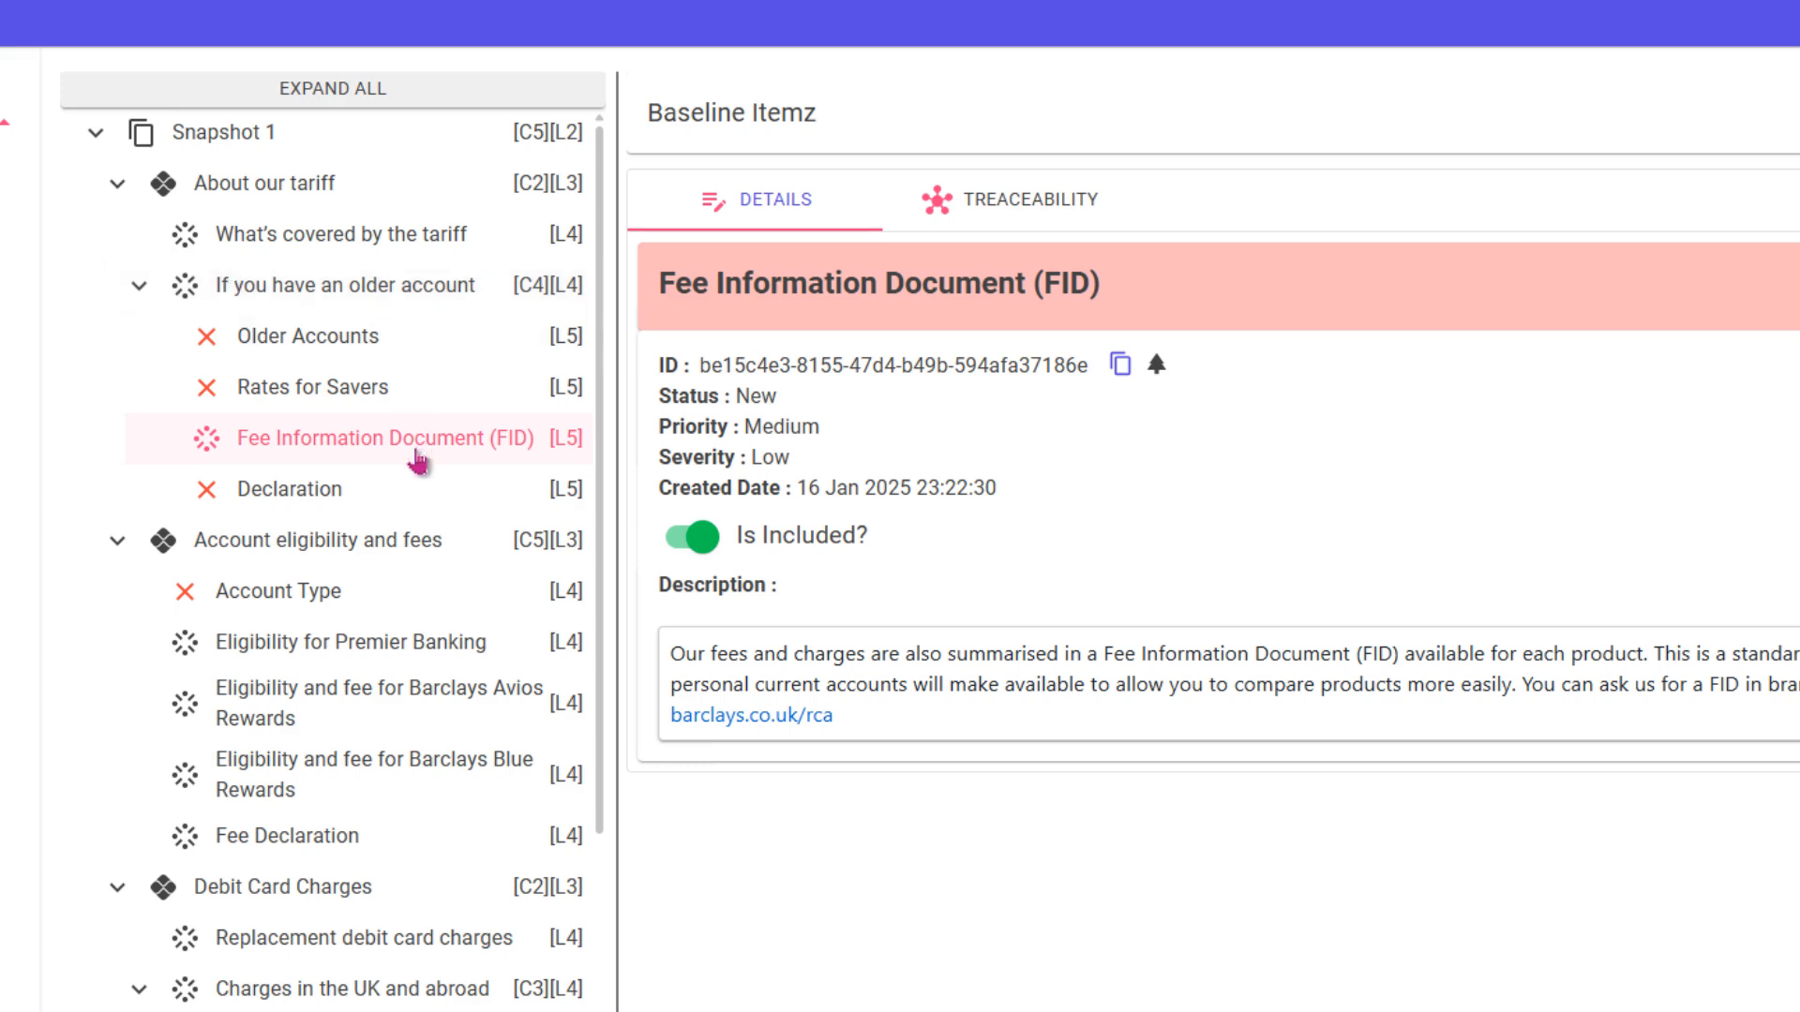
- Exclude "If you have an older account" from the baseline, then include it again with all its child baseline itemz
left_click(343, 292)
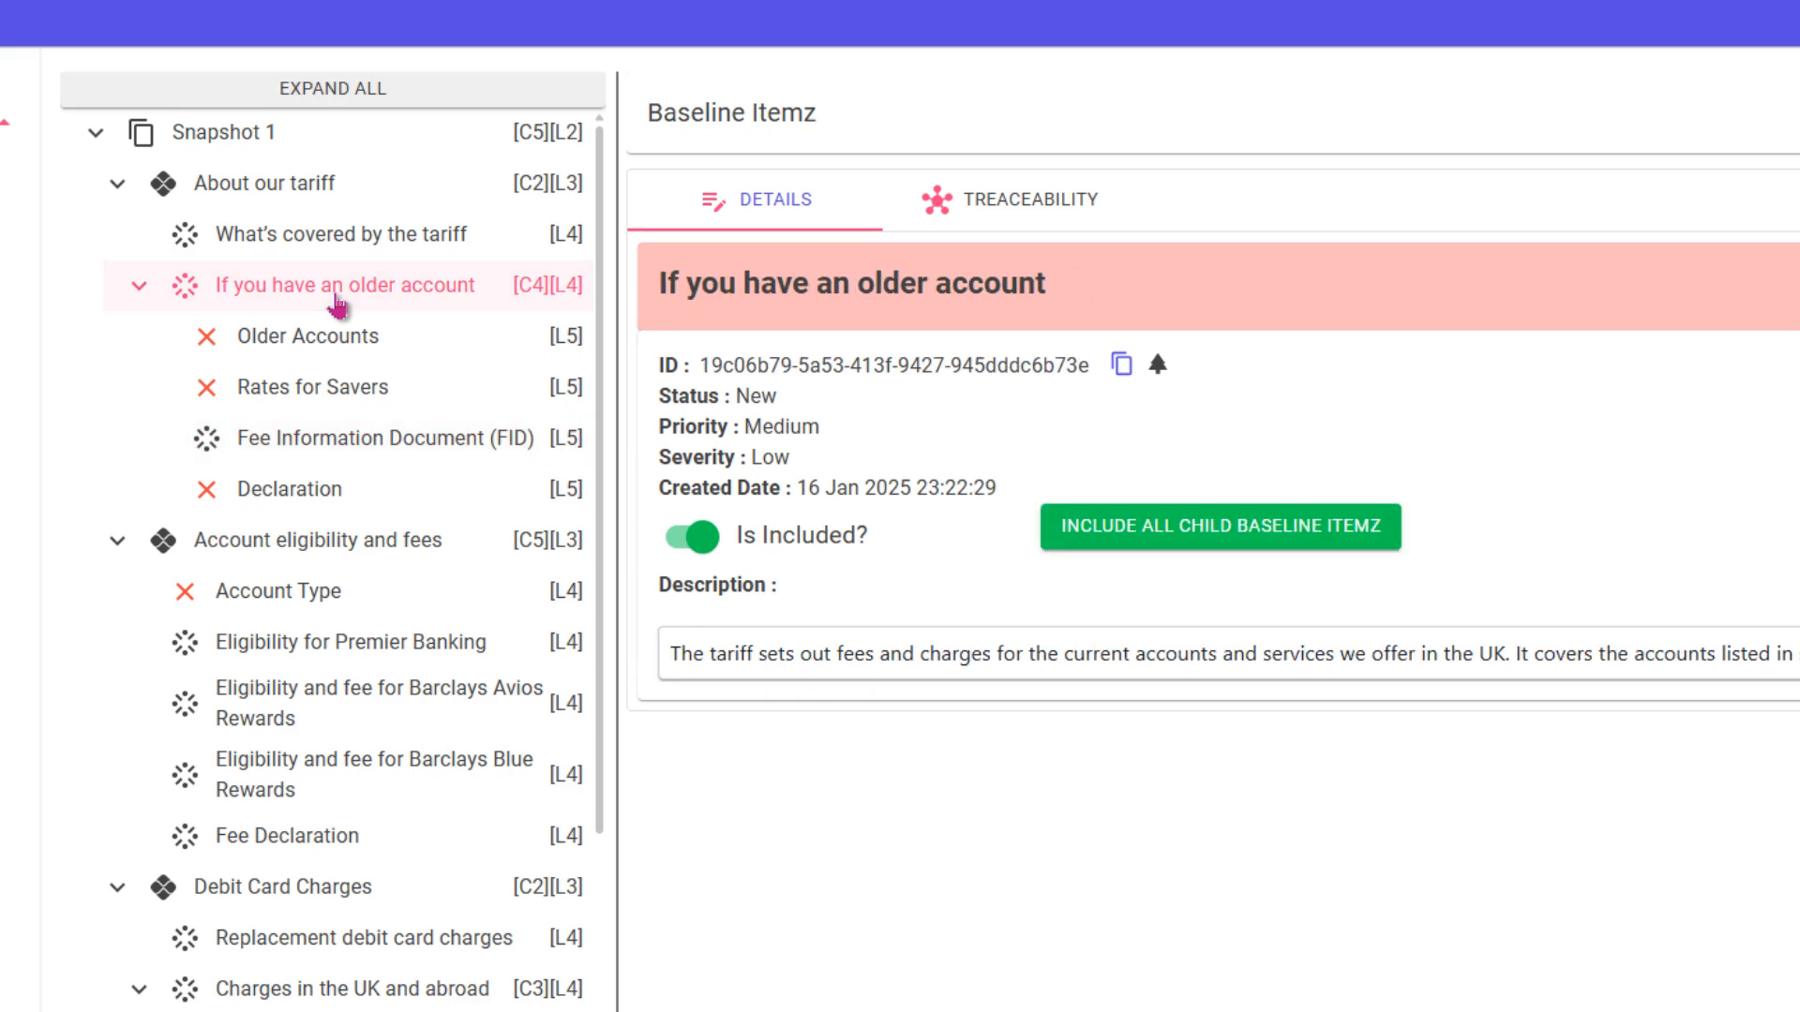
left_click(695, 548)
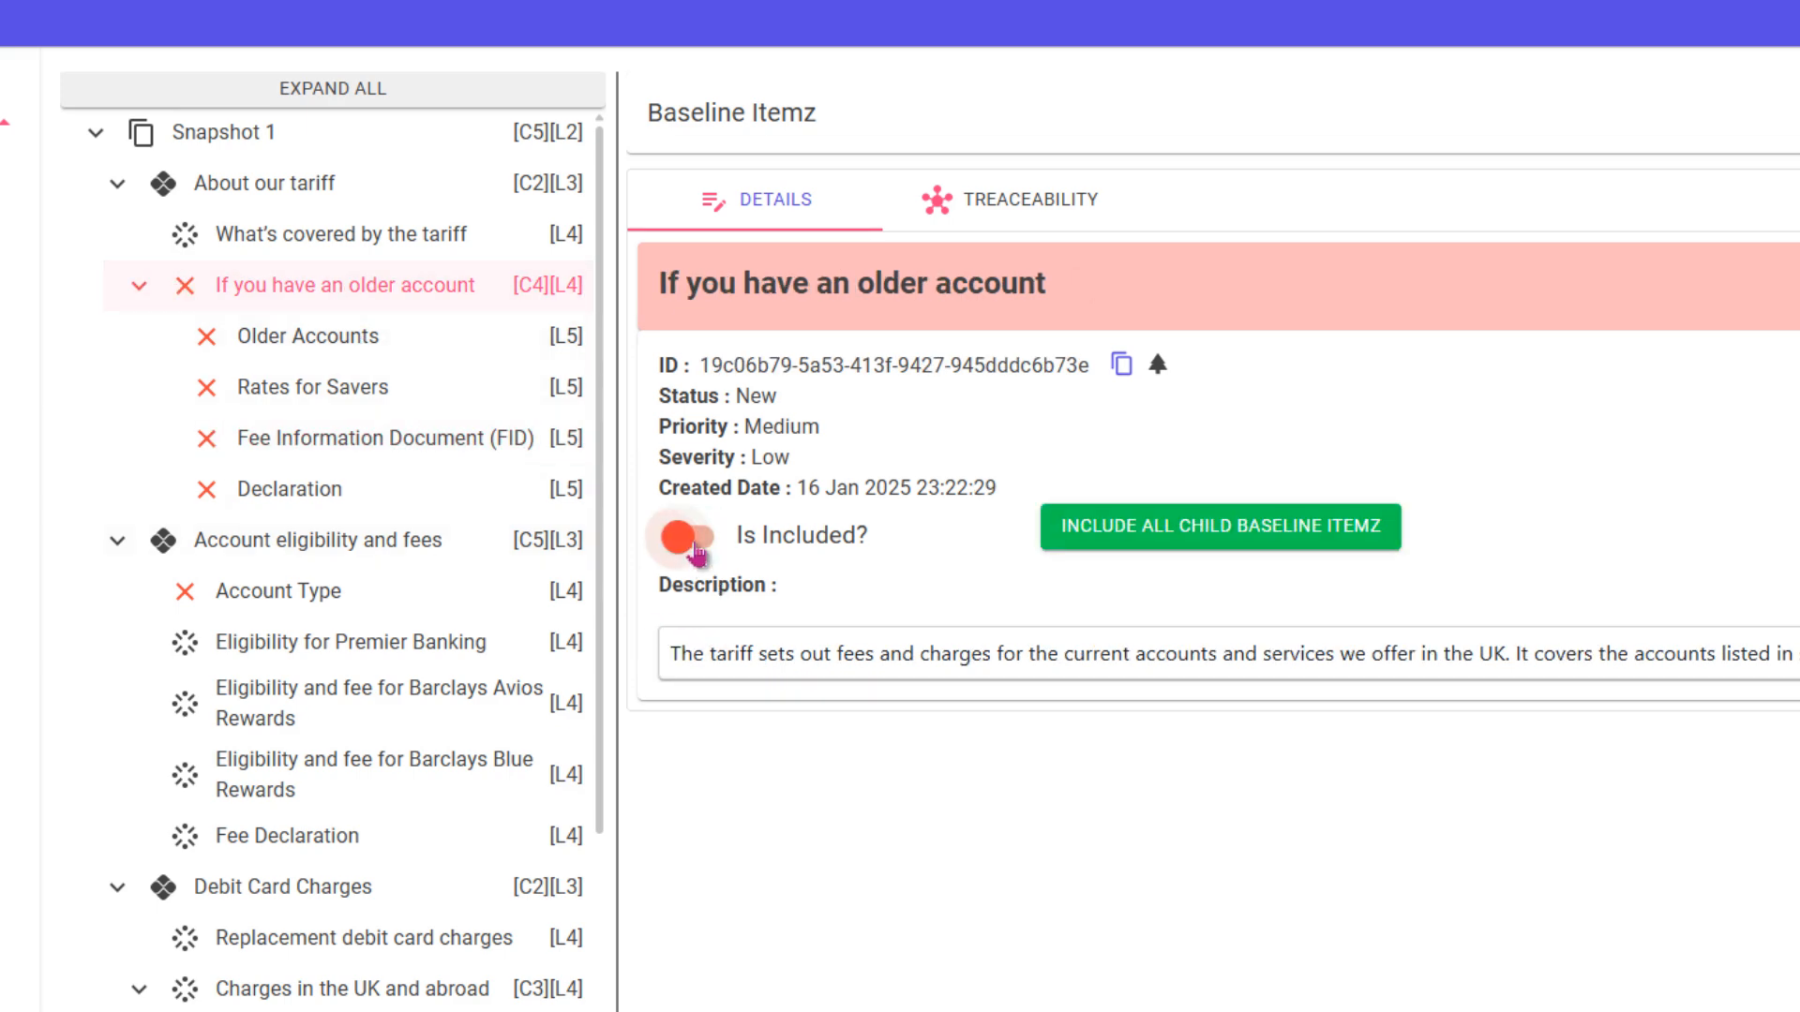
left_click(1135, 541)
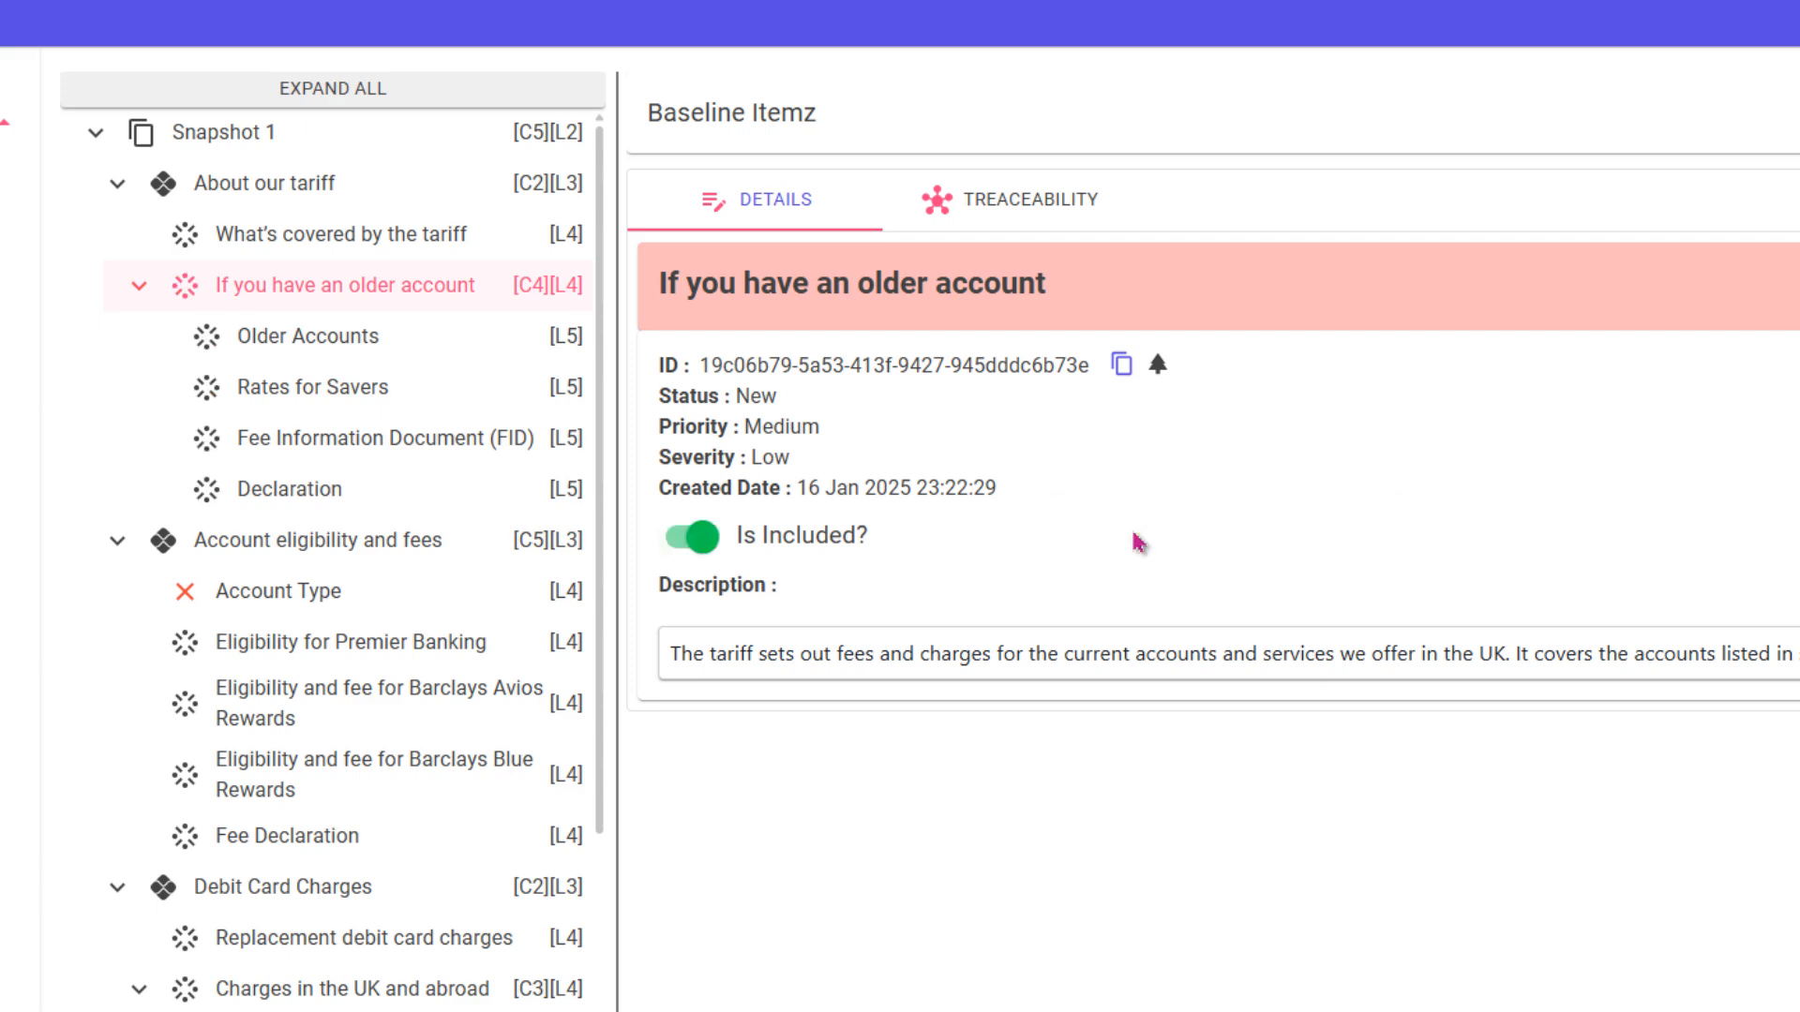
- Exclude "If you have an older account", then re-include it with only its "Fee Information Document (FID)" child
left_click(701, 551)
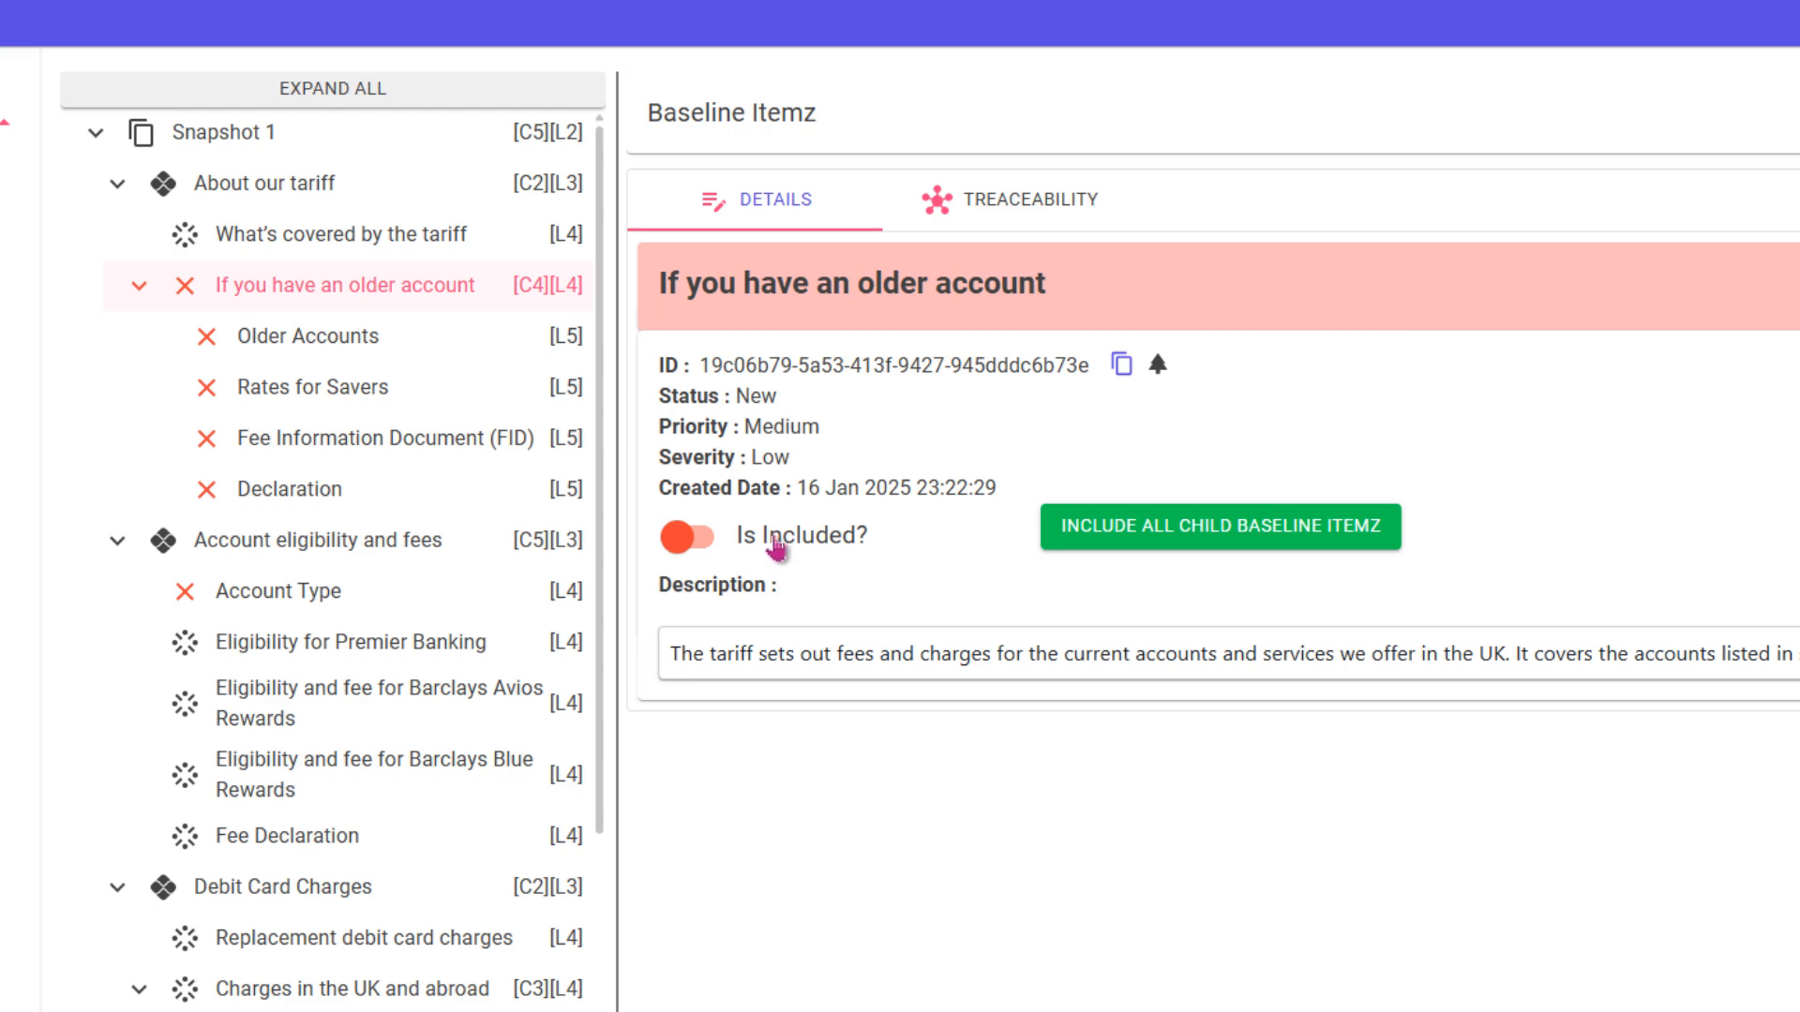
left_click(694, 553)
left_click(349, 439)
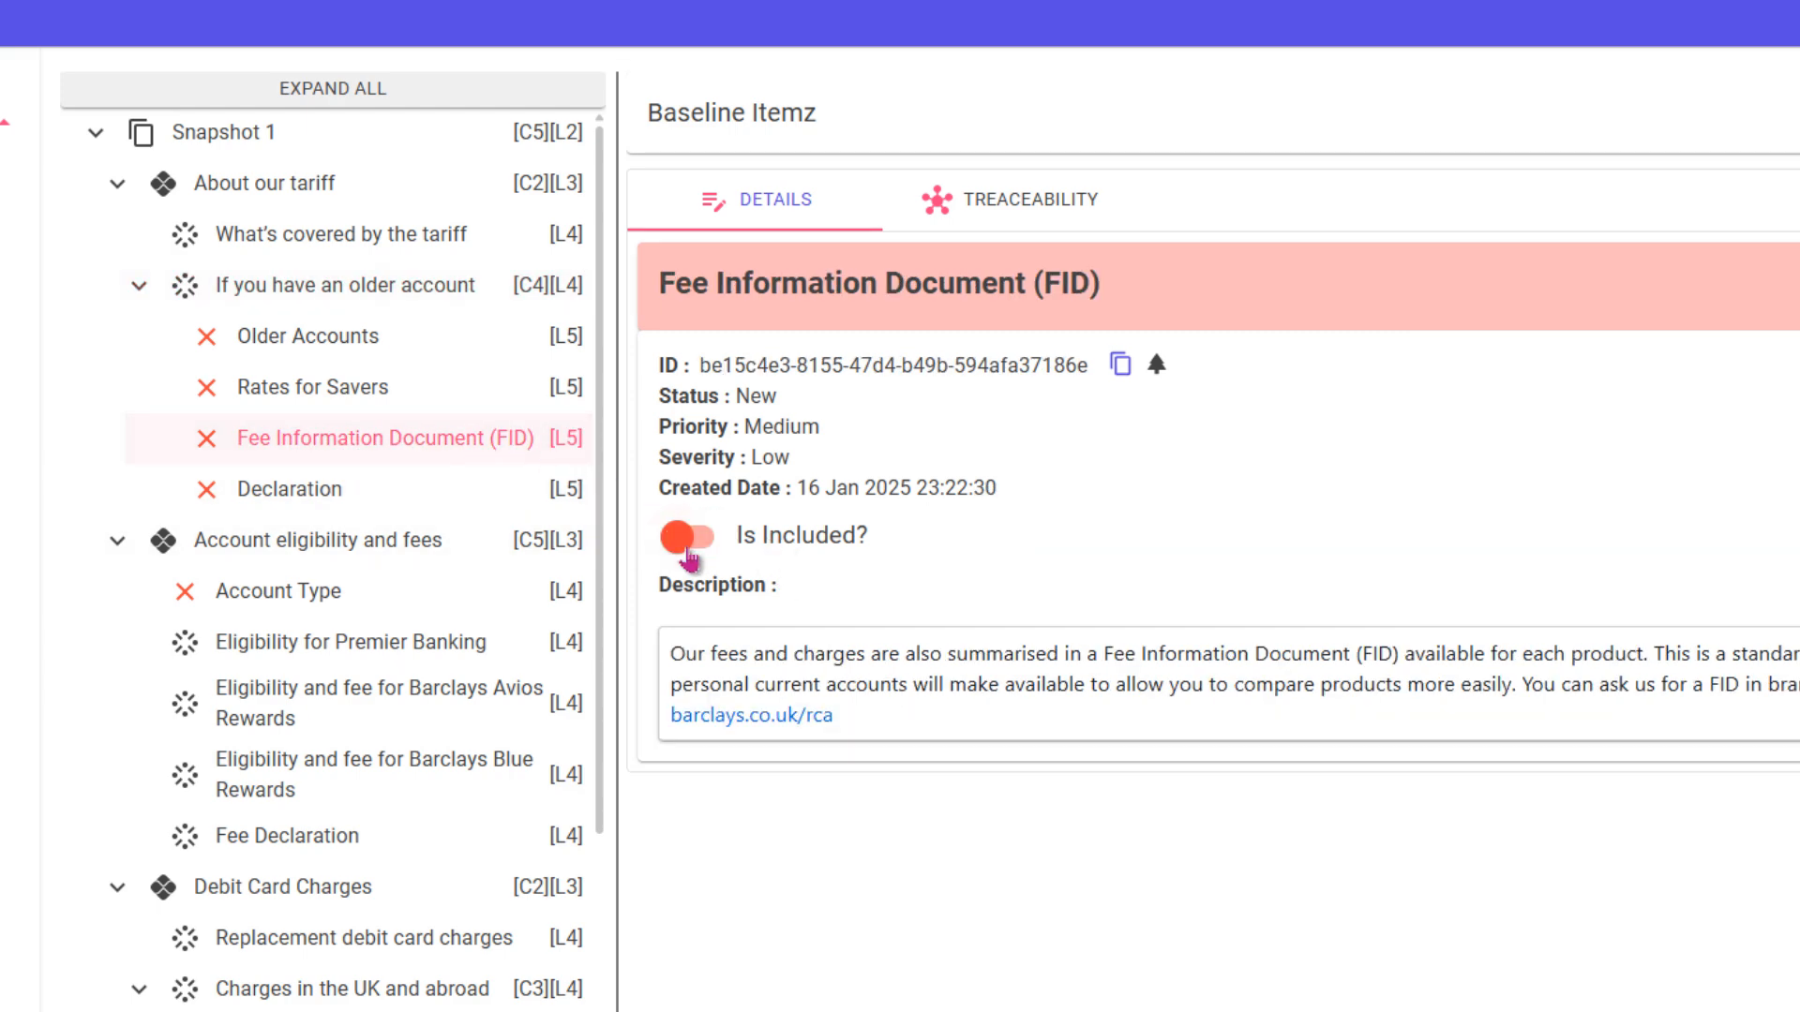
left_click(689, 551)
- Include all child baseline itemz under "If you have an older account" and include "Account Type" in the baseline again
left_click(324, 290)
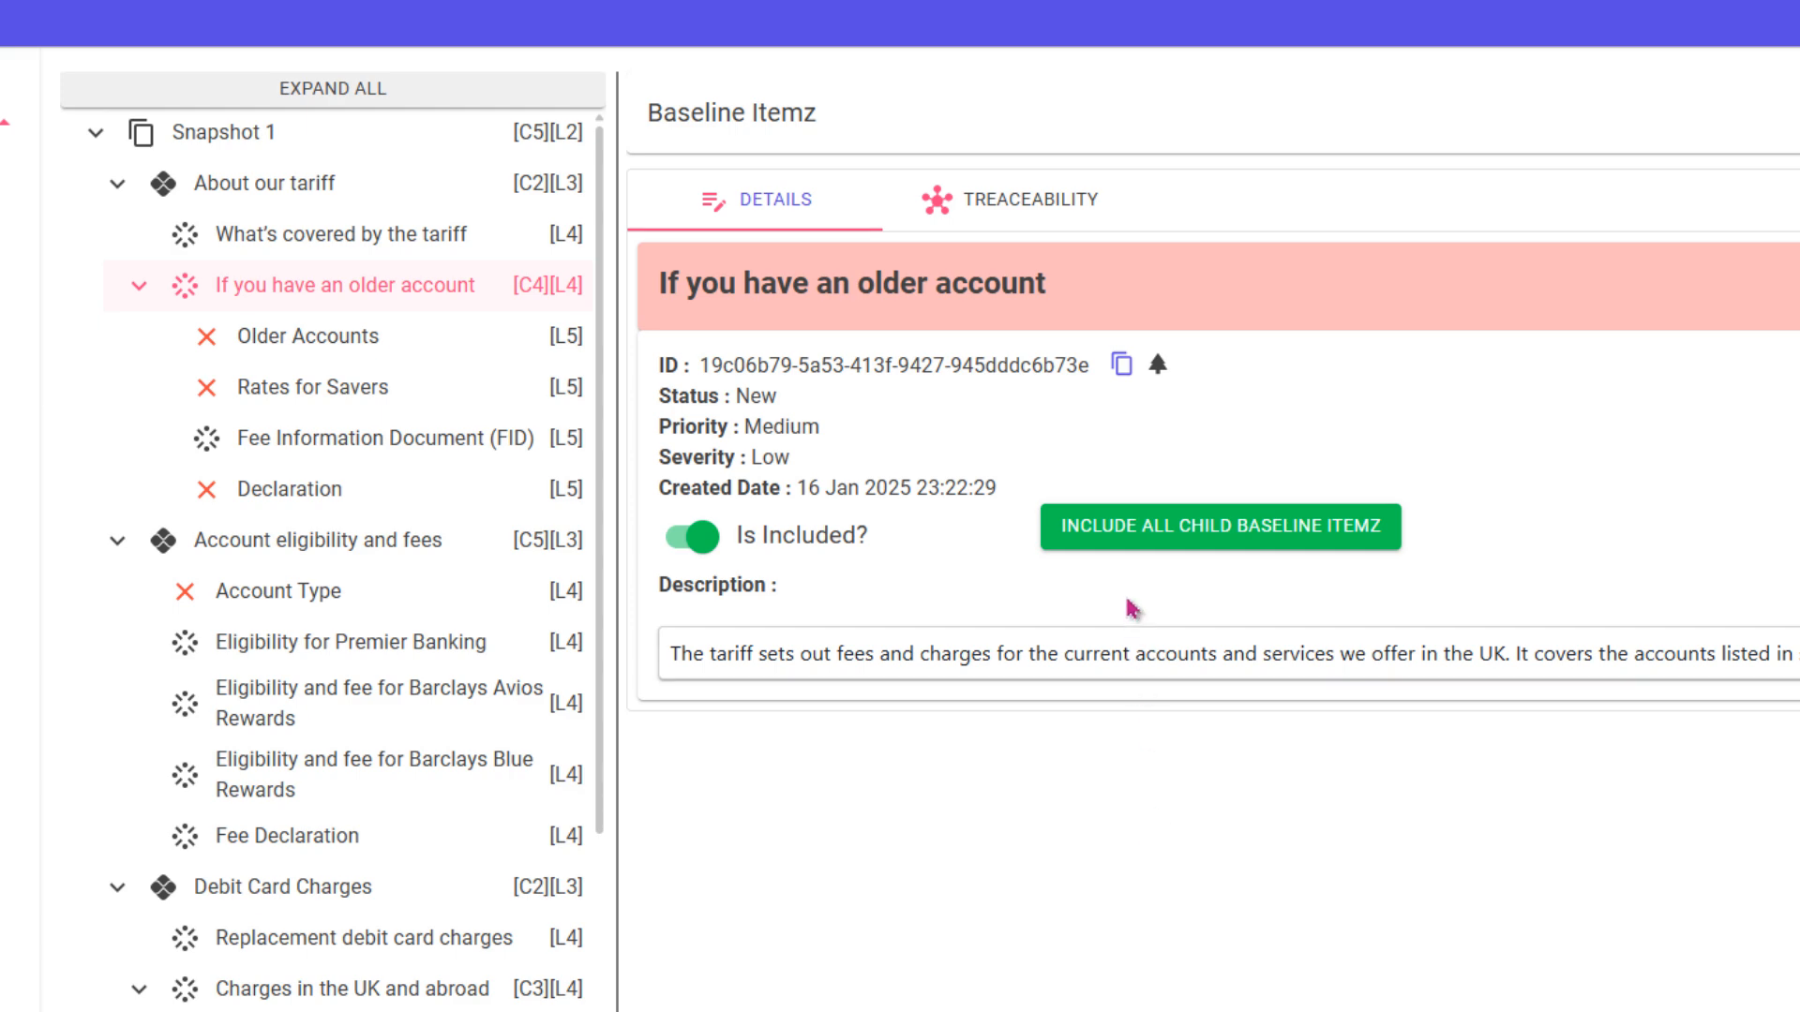
left_click(1131, 533)
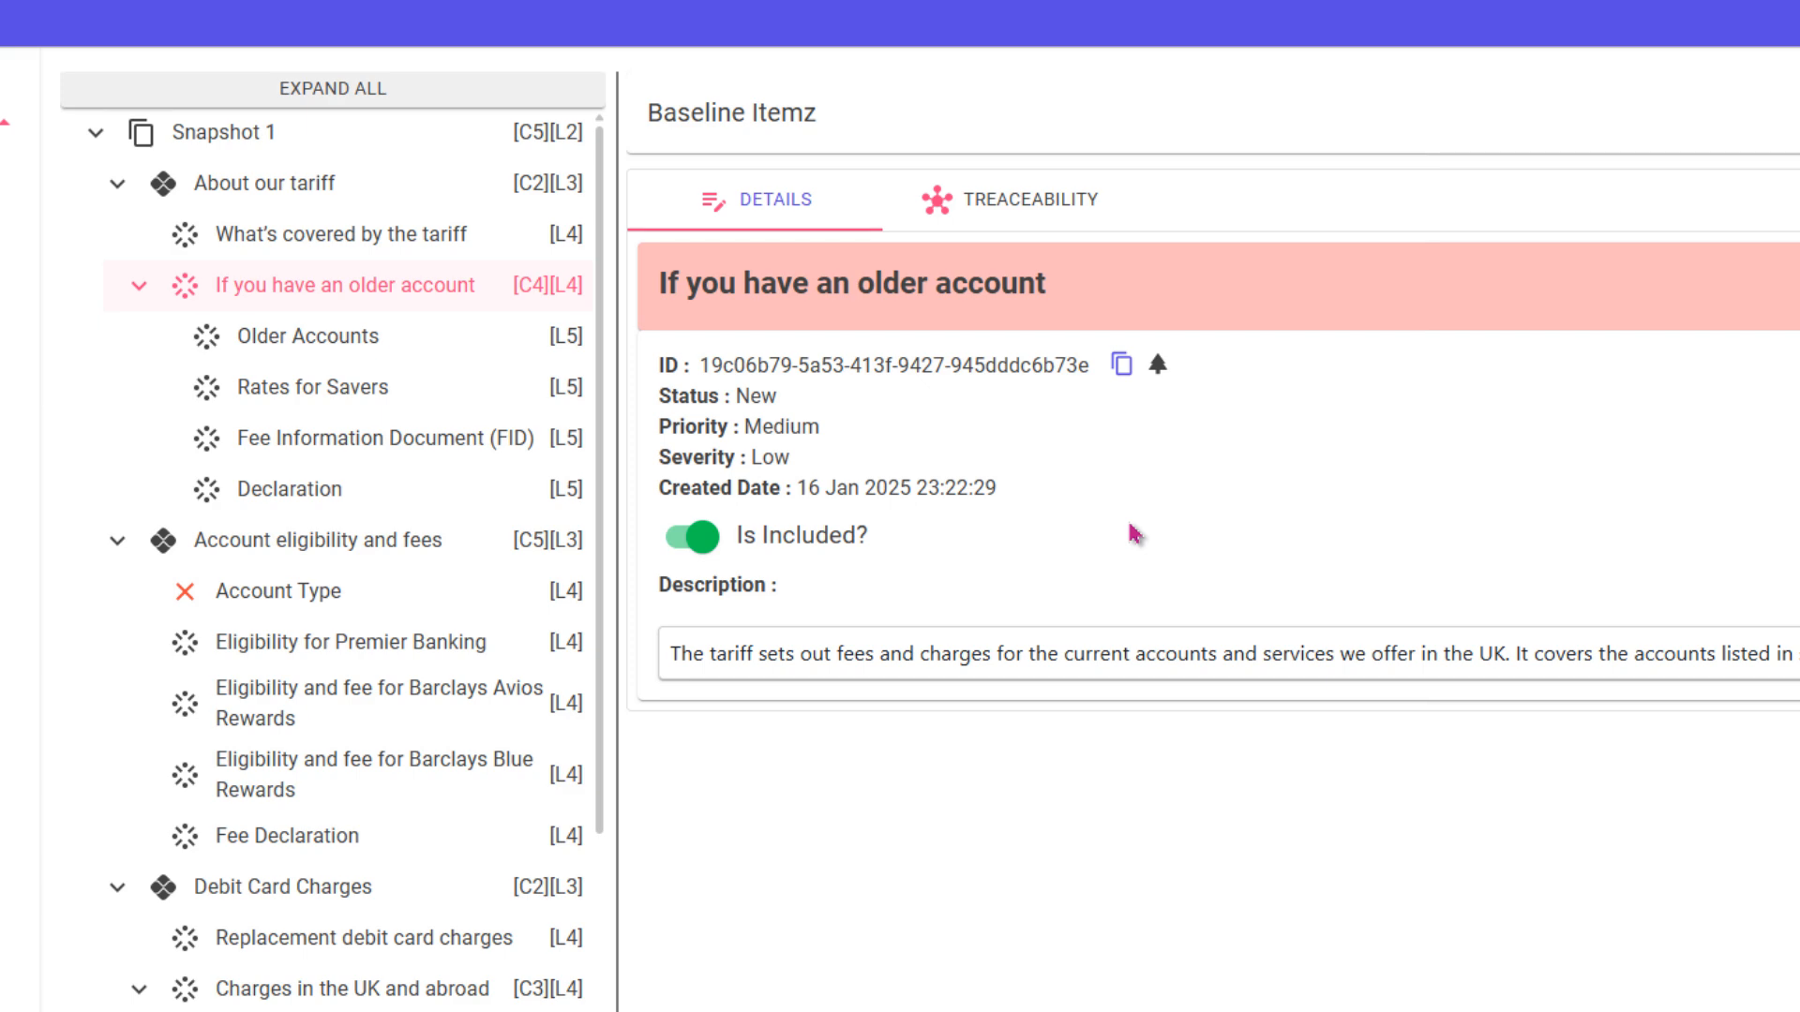
left_click(338, 592)
left_click(680, 553)
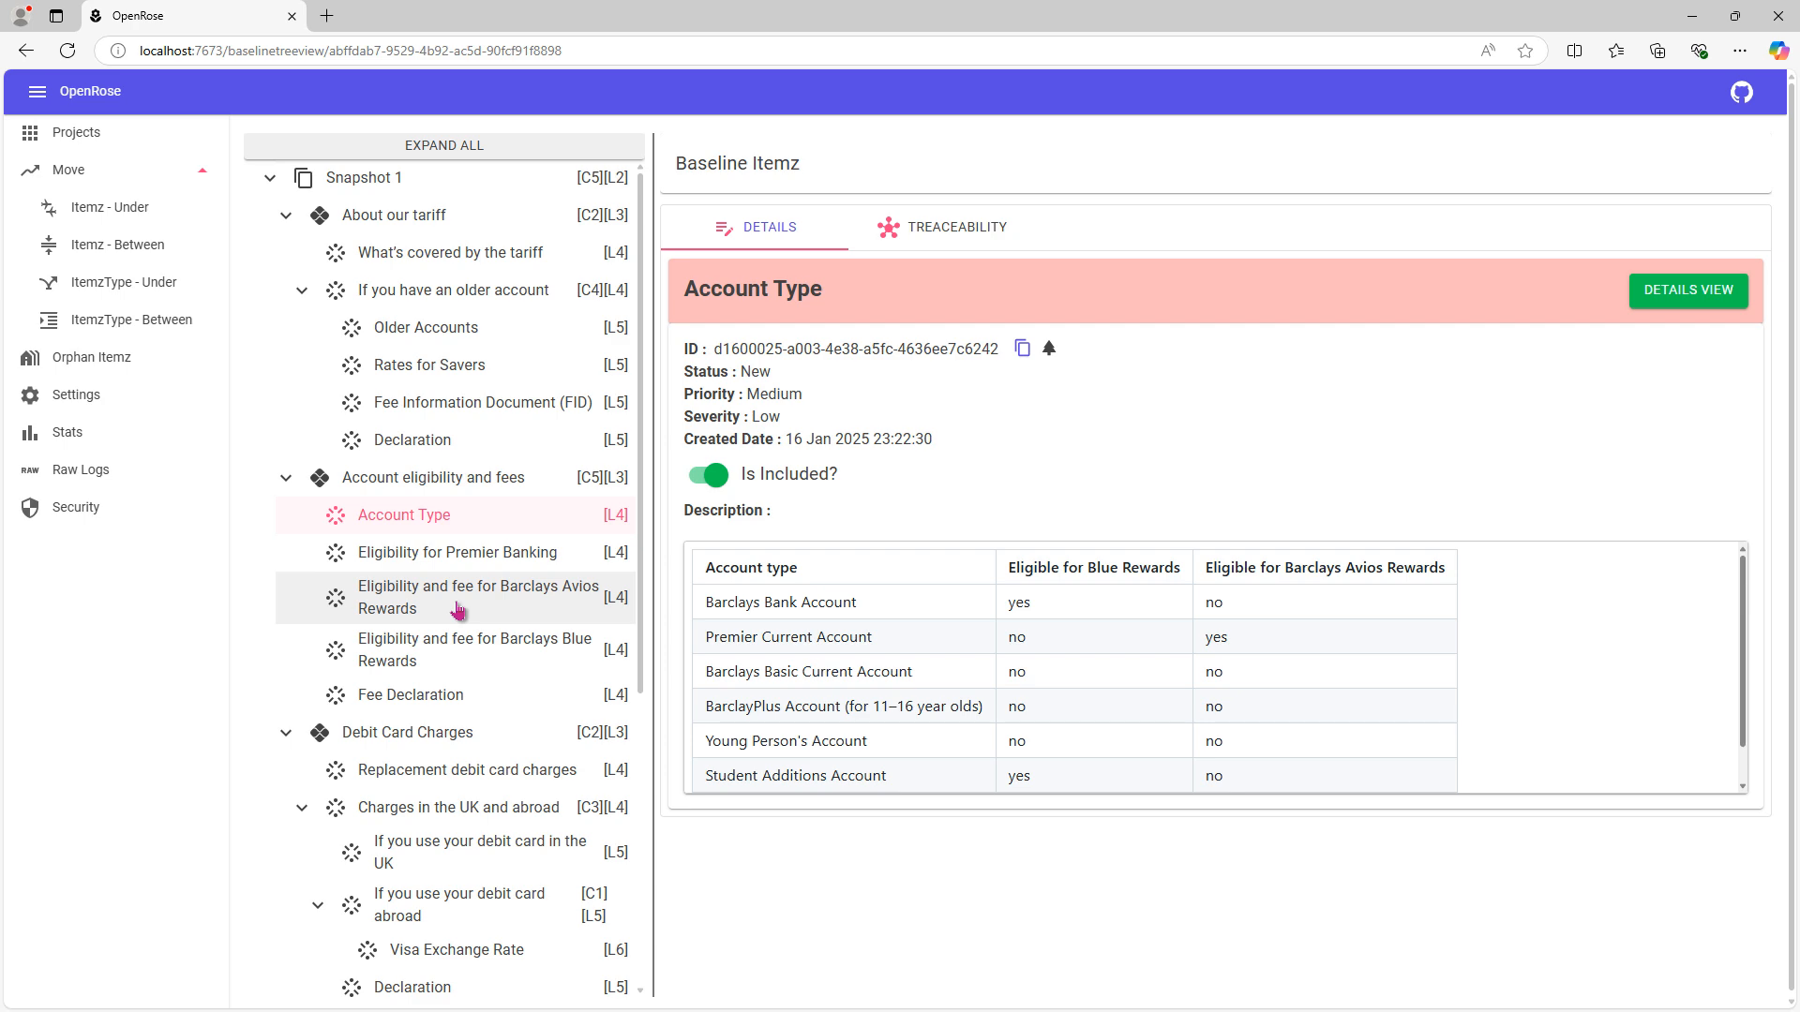
- Check the traces of "What's covered by the tariff", then exclude it from the baseline and review its traceability again
left_click(412, 265)
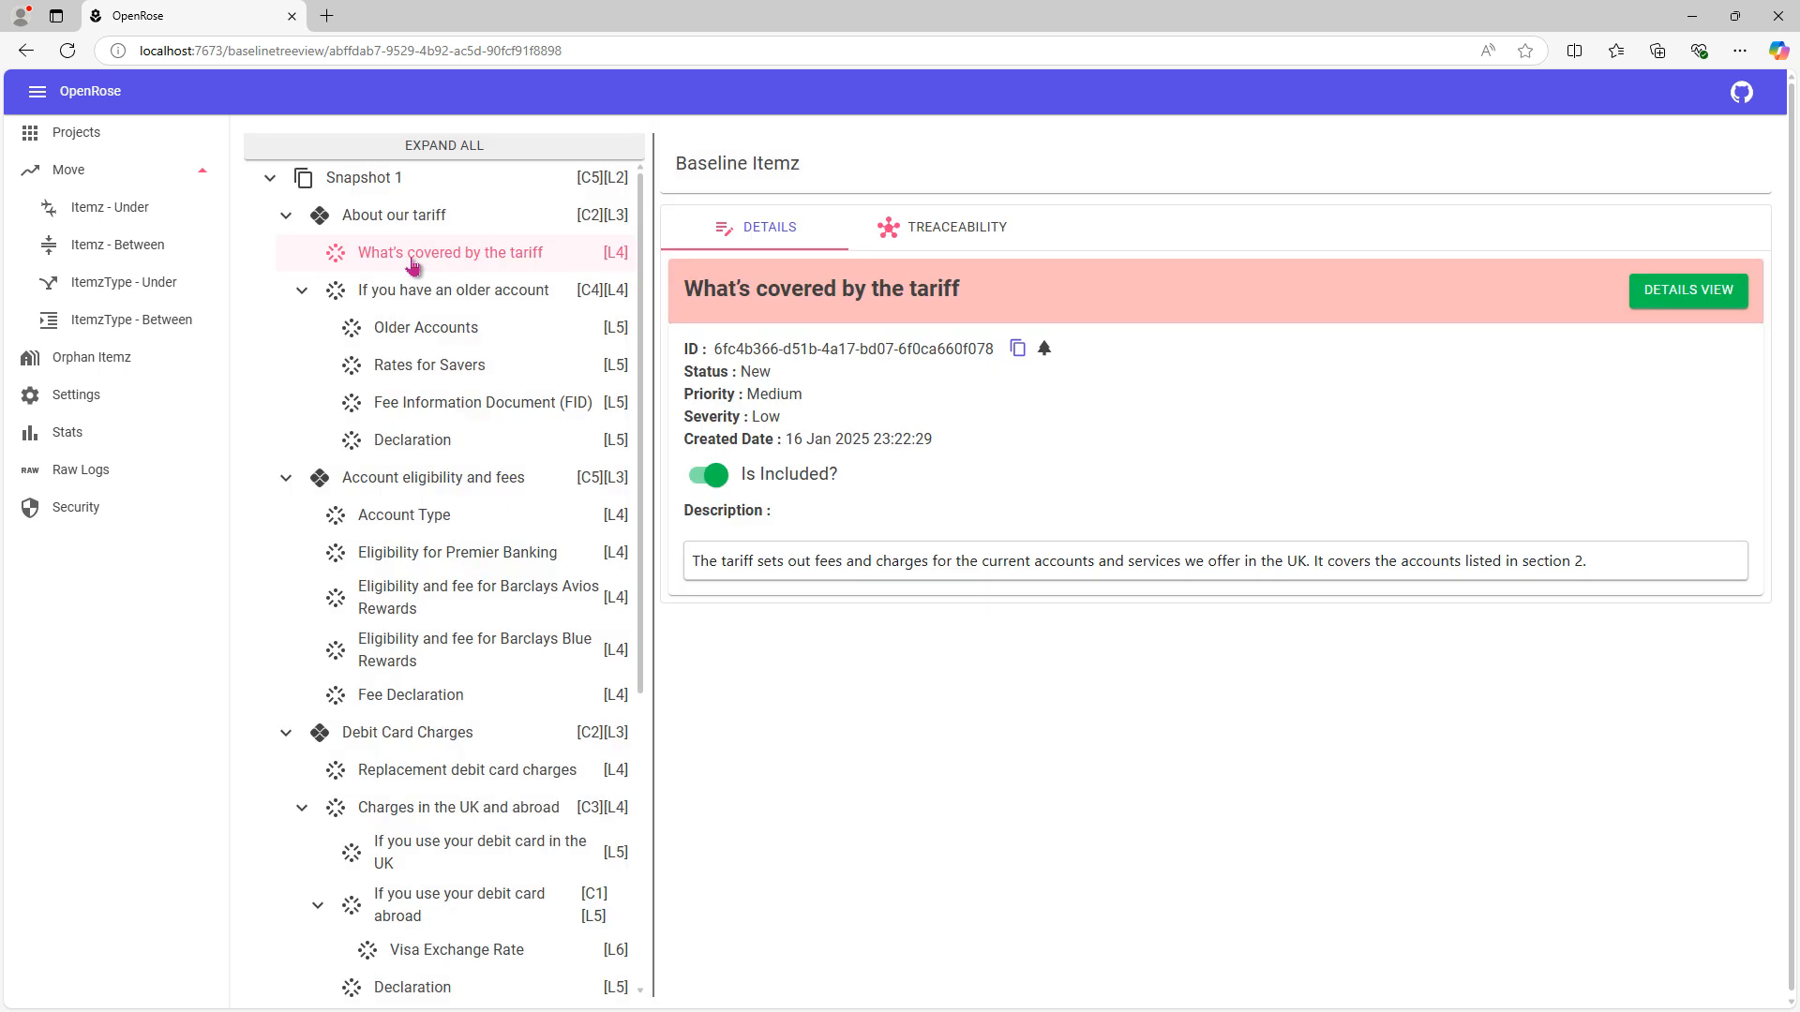
left_click(932, 234)
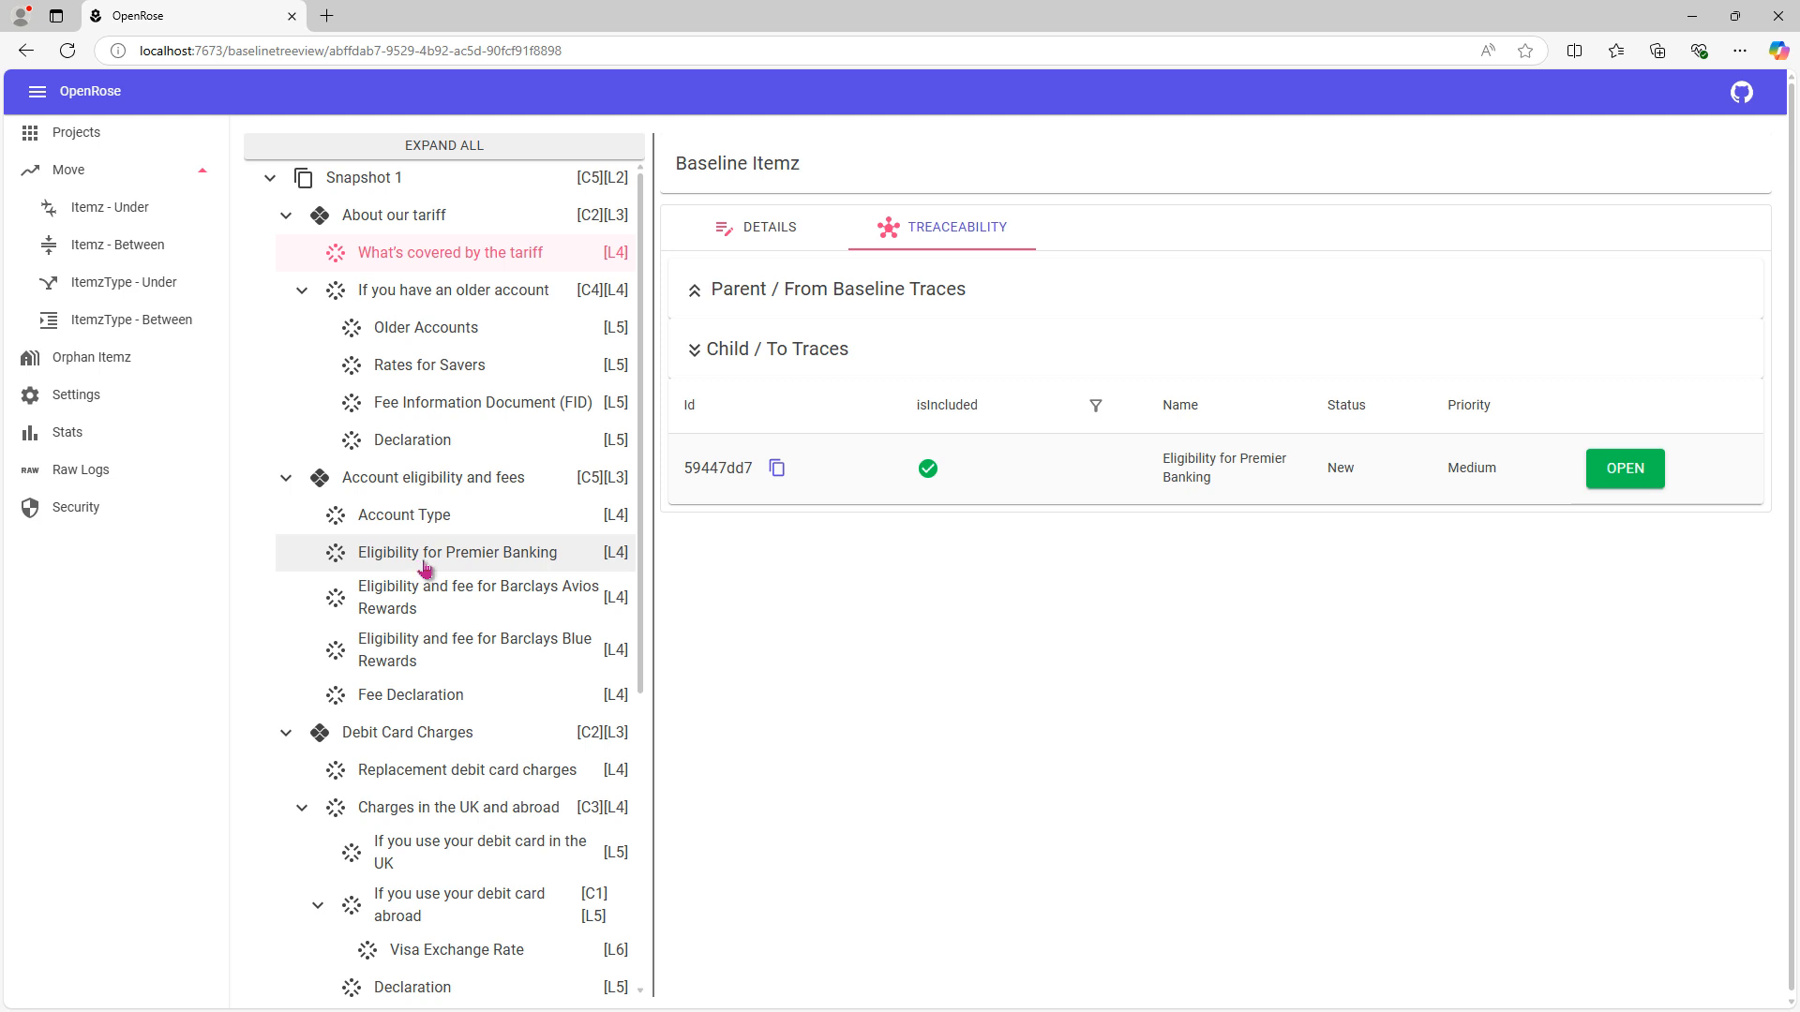
left_click(736, 246)
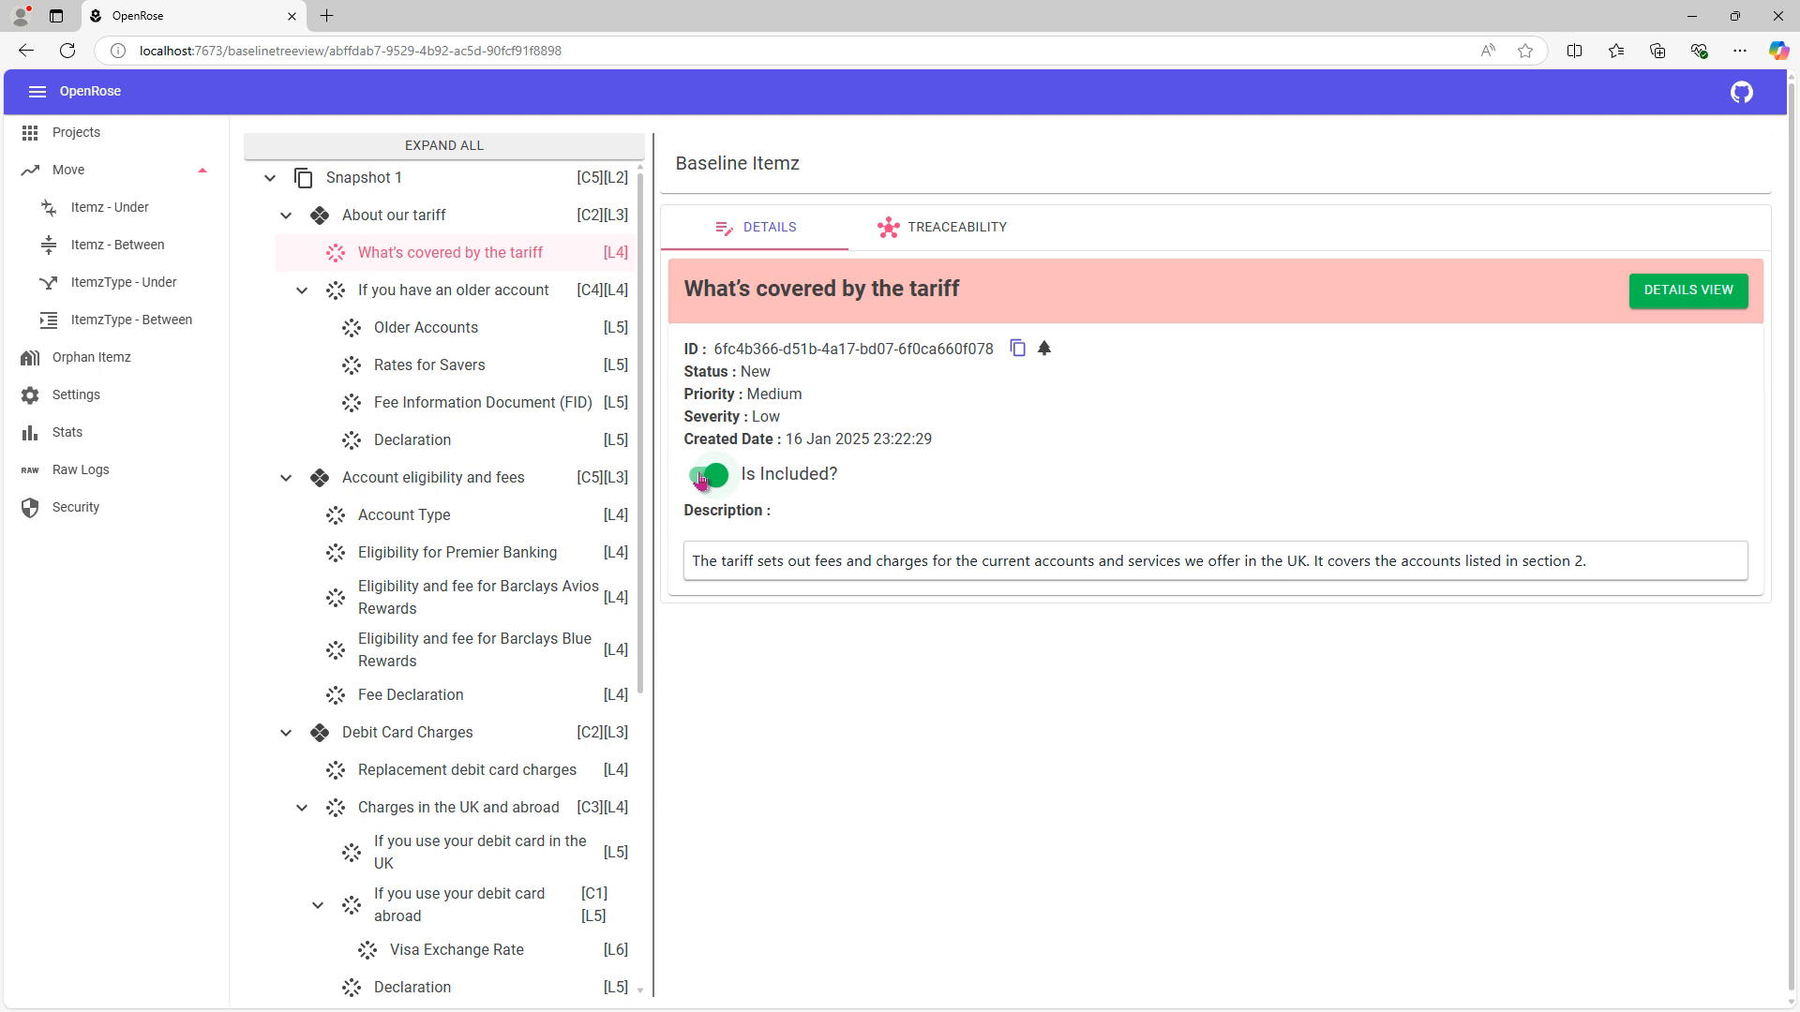
left_click(702, 479)
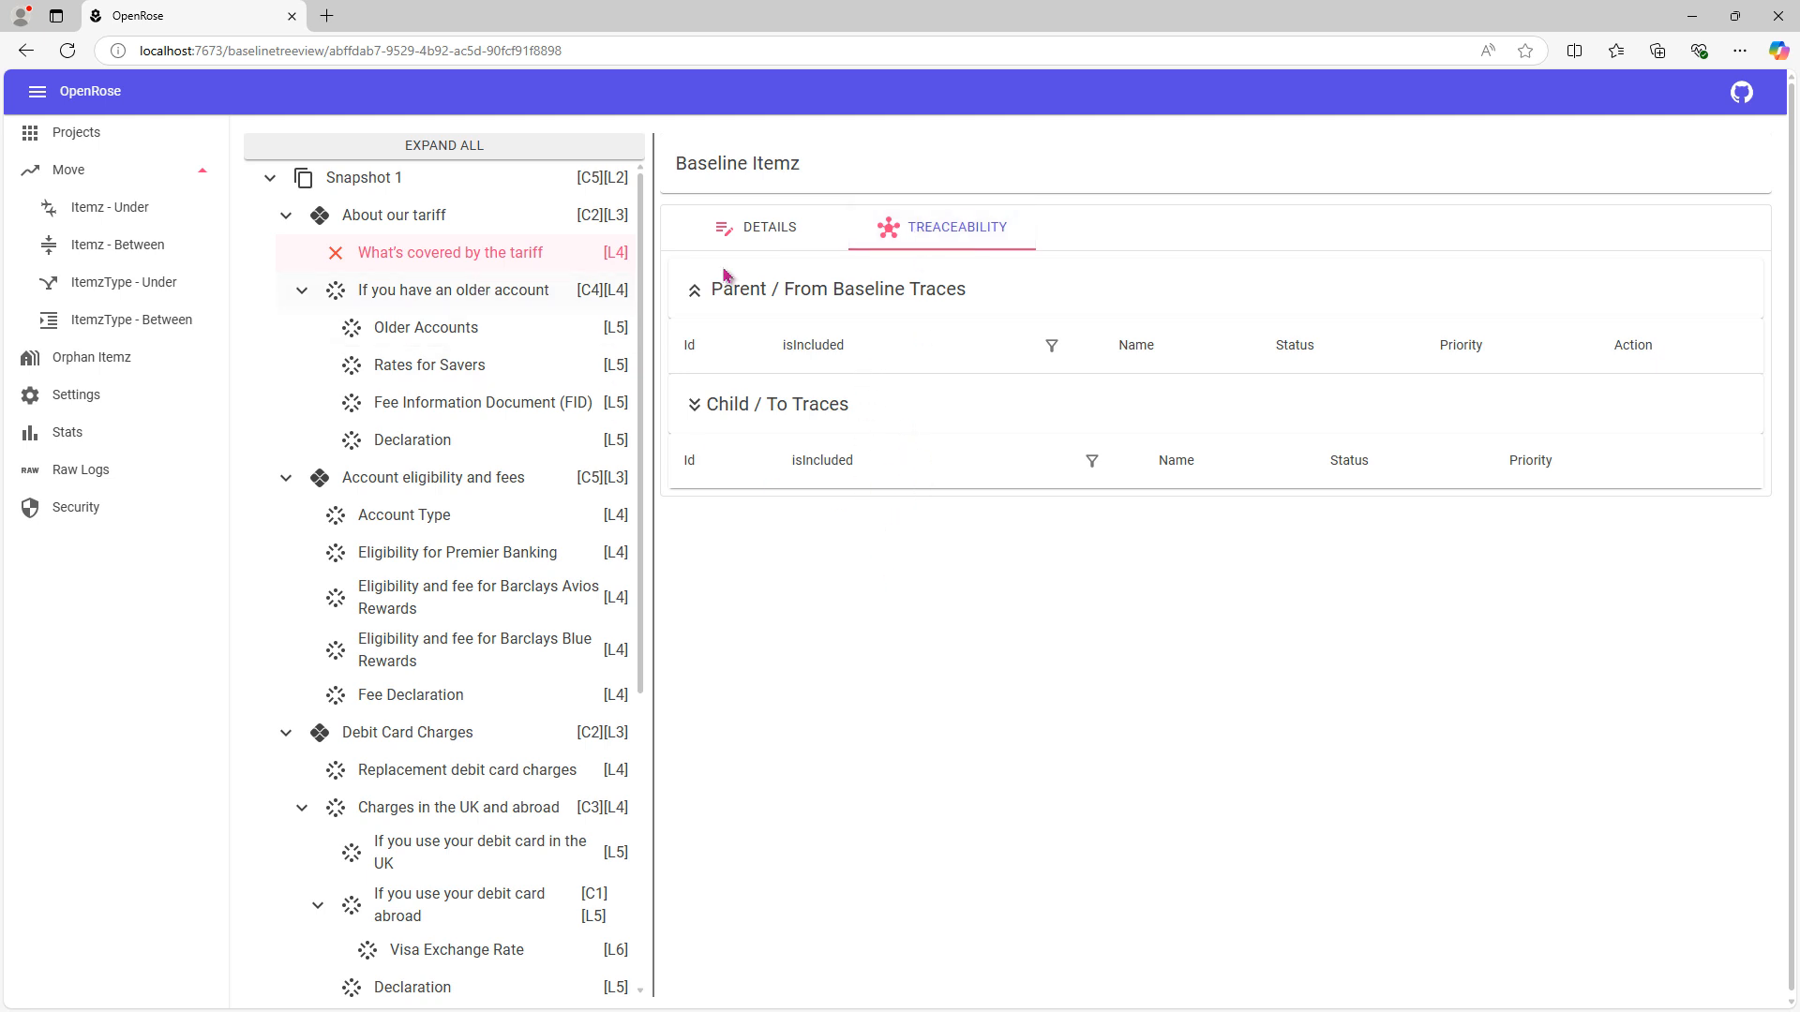
left_click(750, 234)
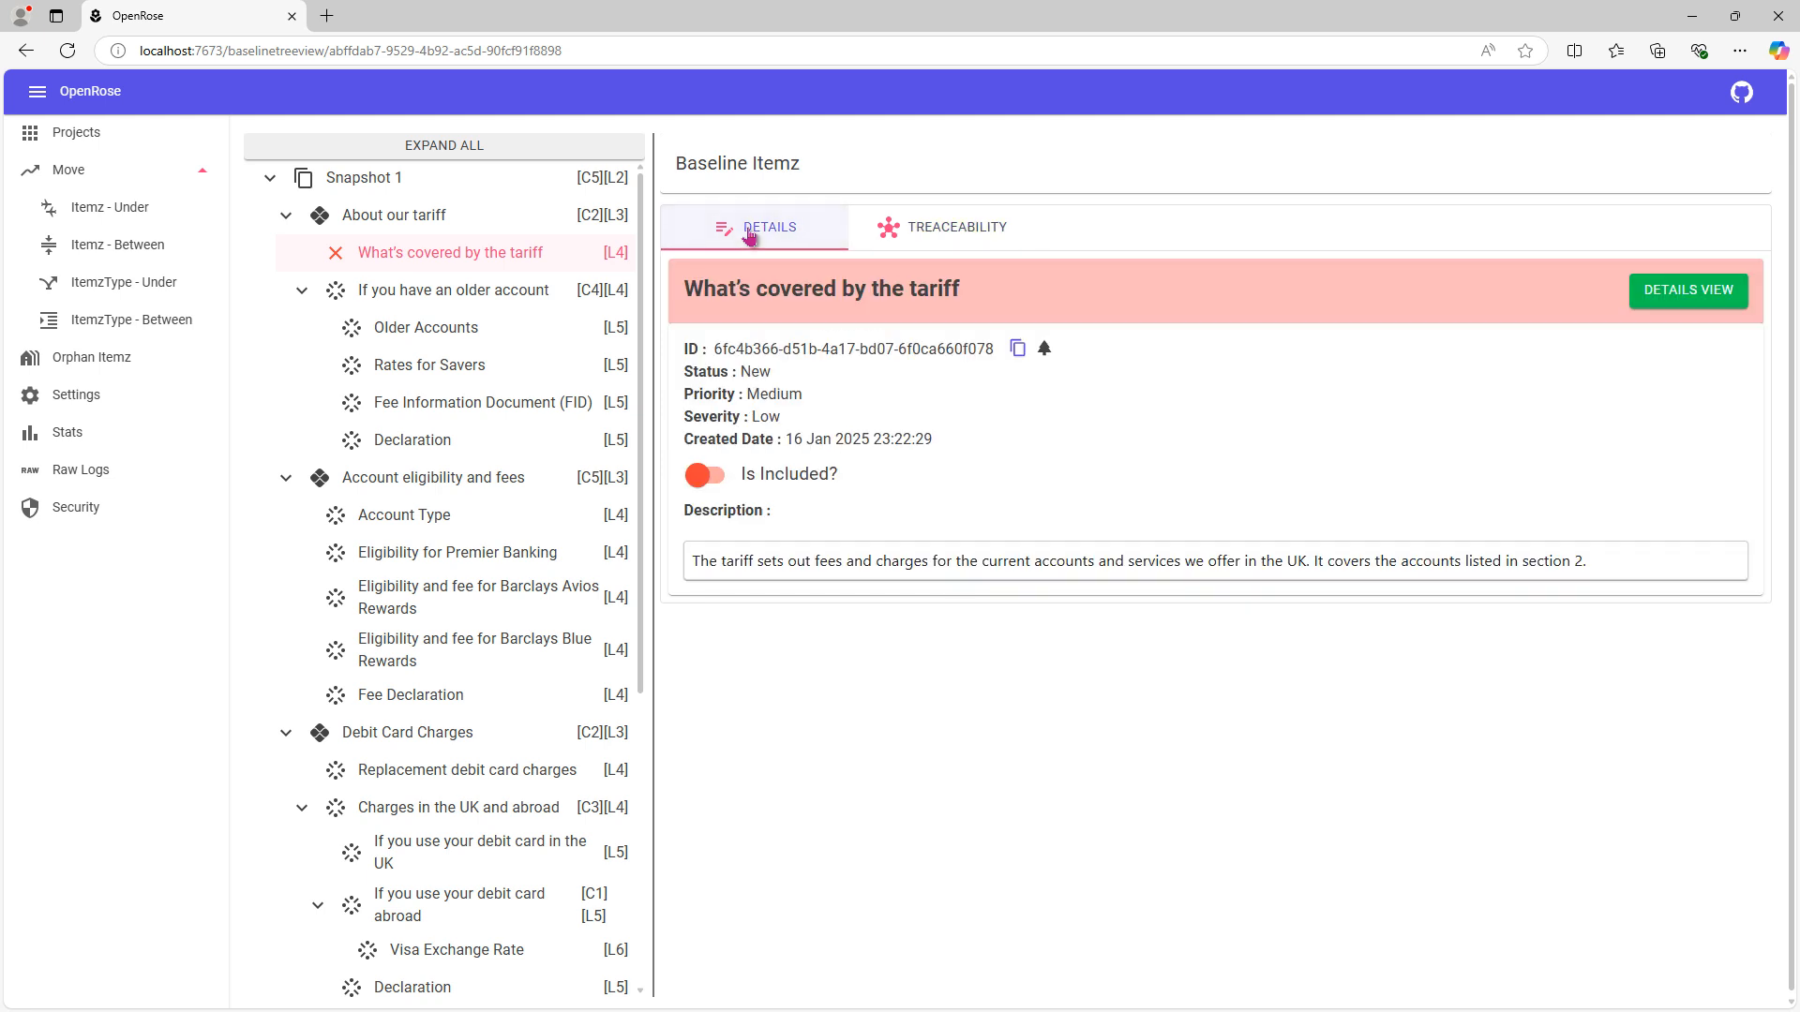
- Check the traces of "Eligibility for Premier Banking" and include "What's covered by the tariff" in the baseline again
left_click(422, 559)
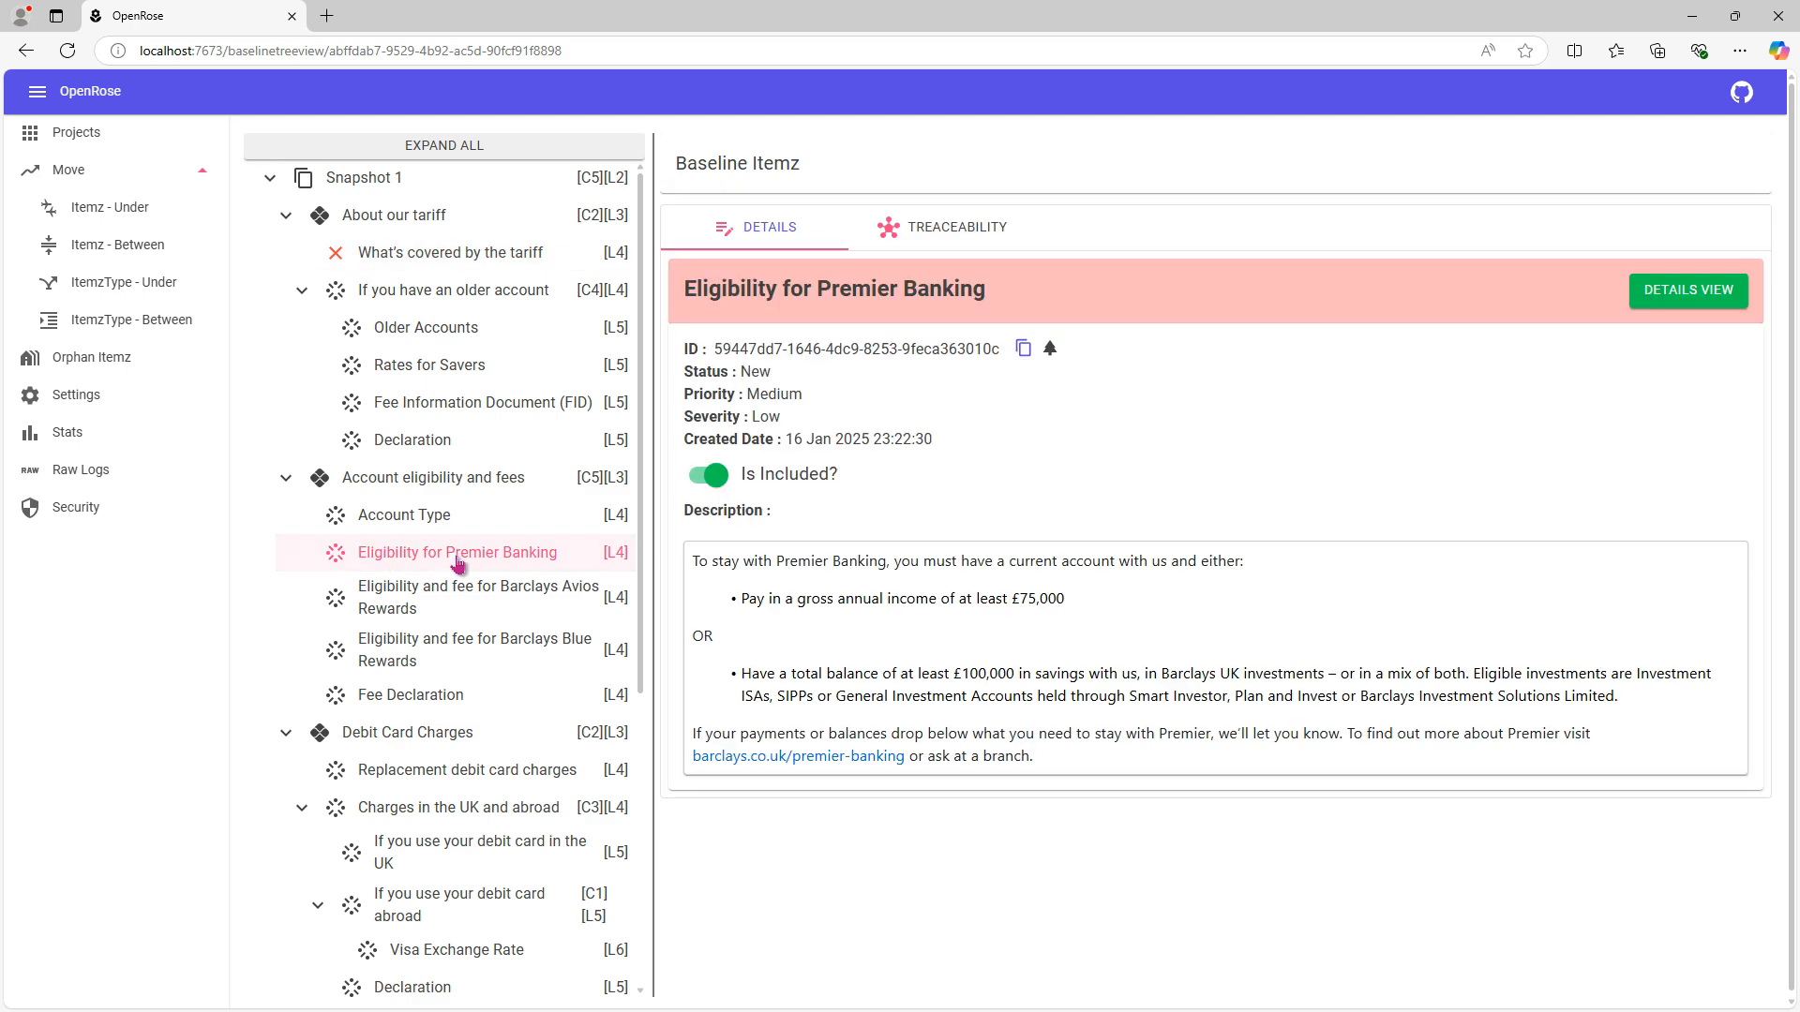
left_click(981, 245)
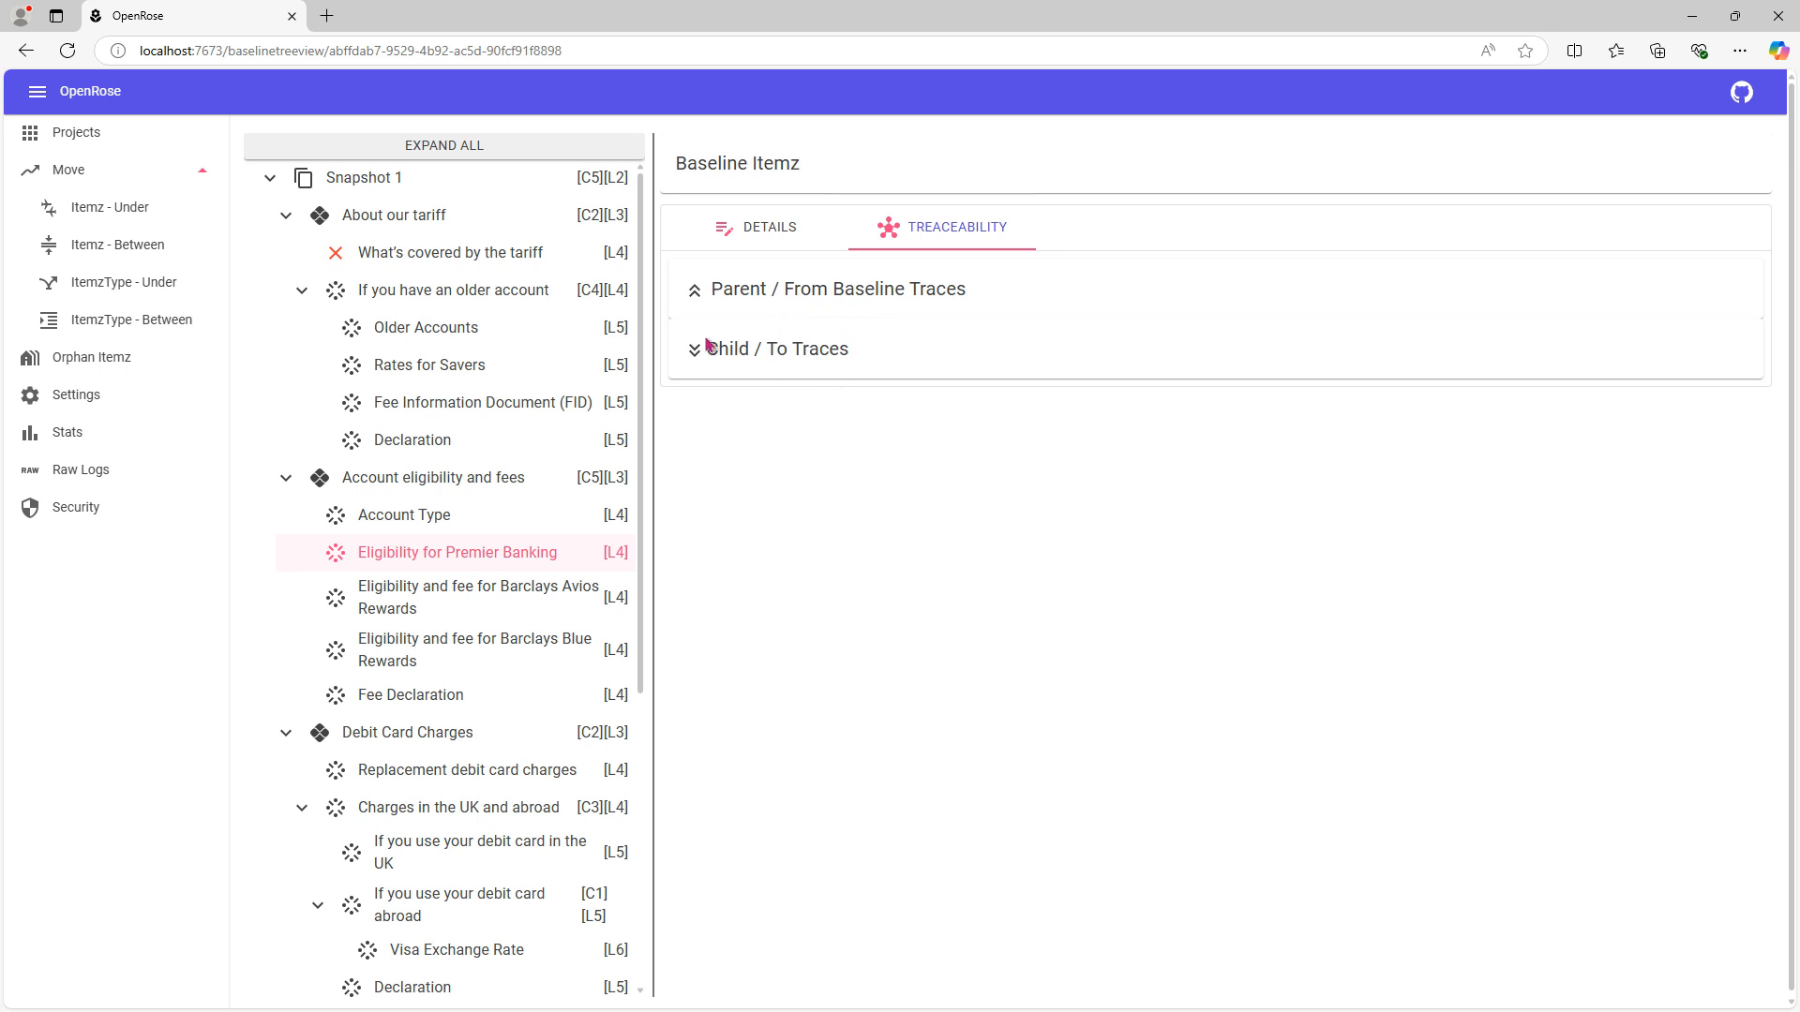
left_click(506, 266)
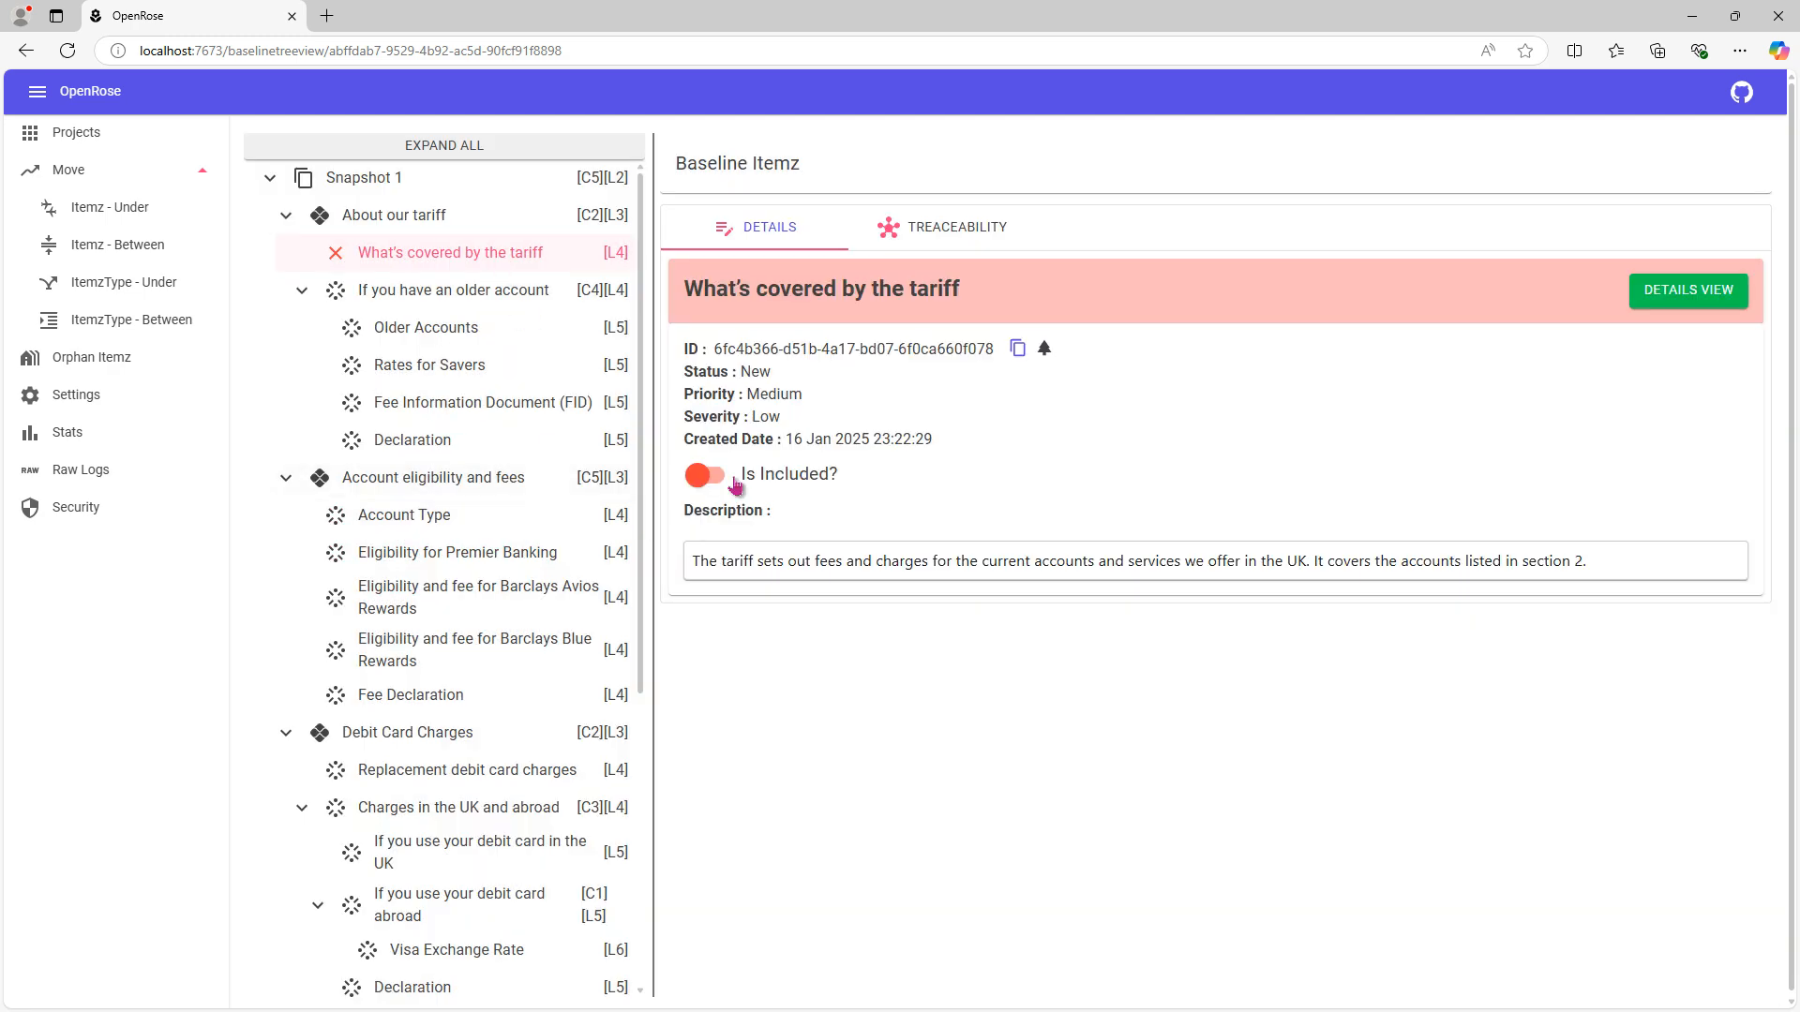
left_click(709, 476)
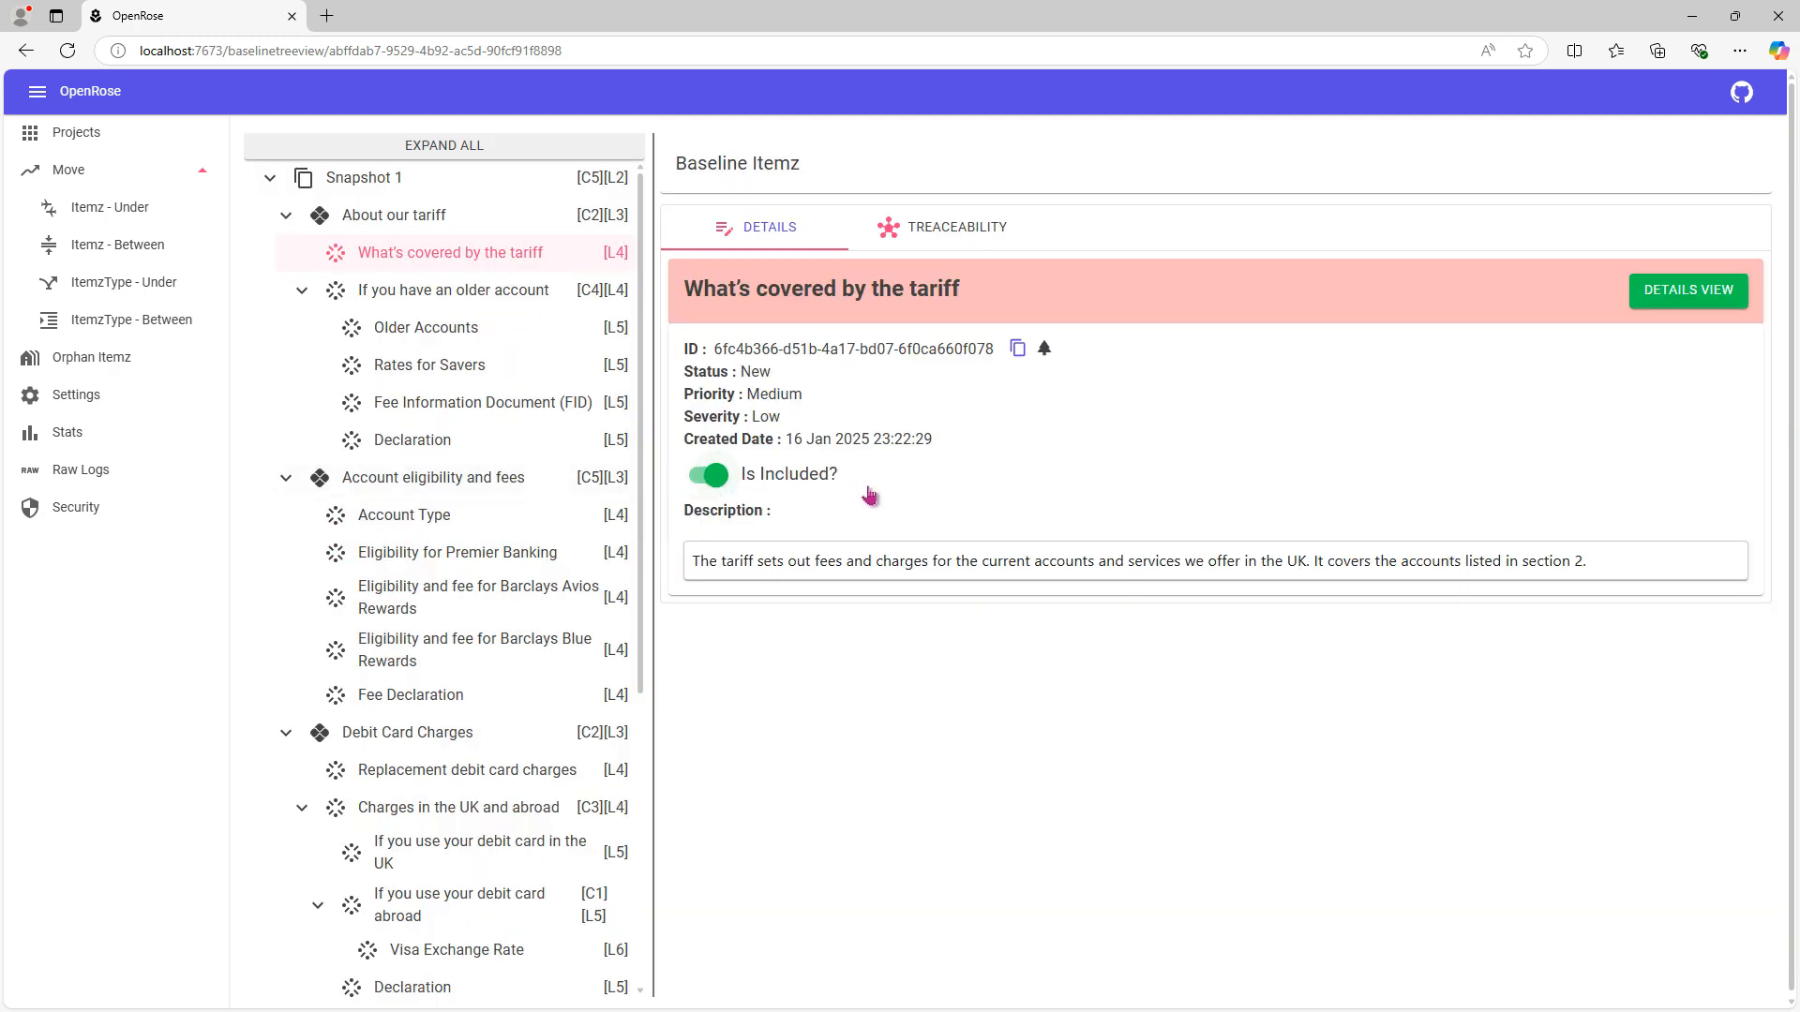
- Examine the parent baseline traces of "Eligibility for Premier Banking"
left_click(443, 555)
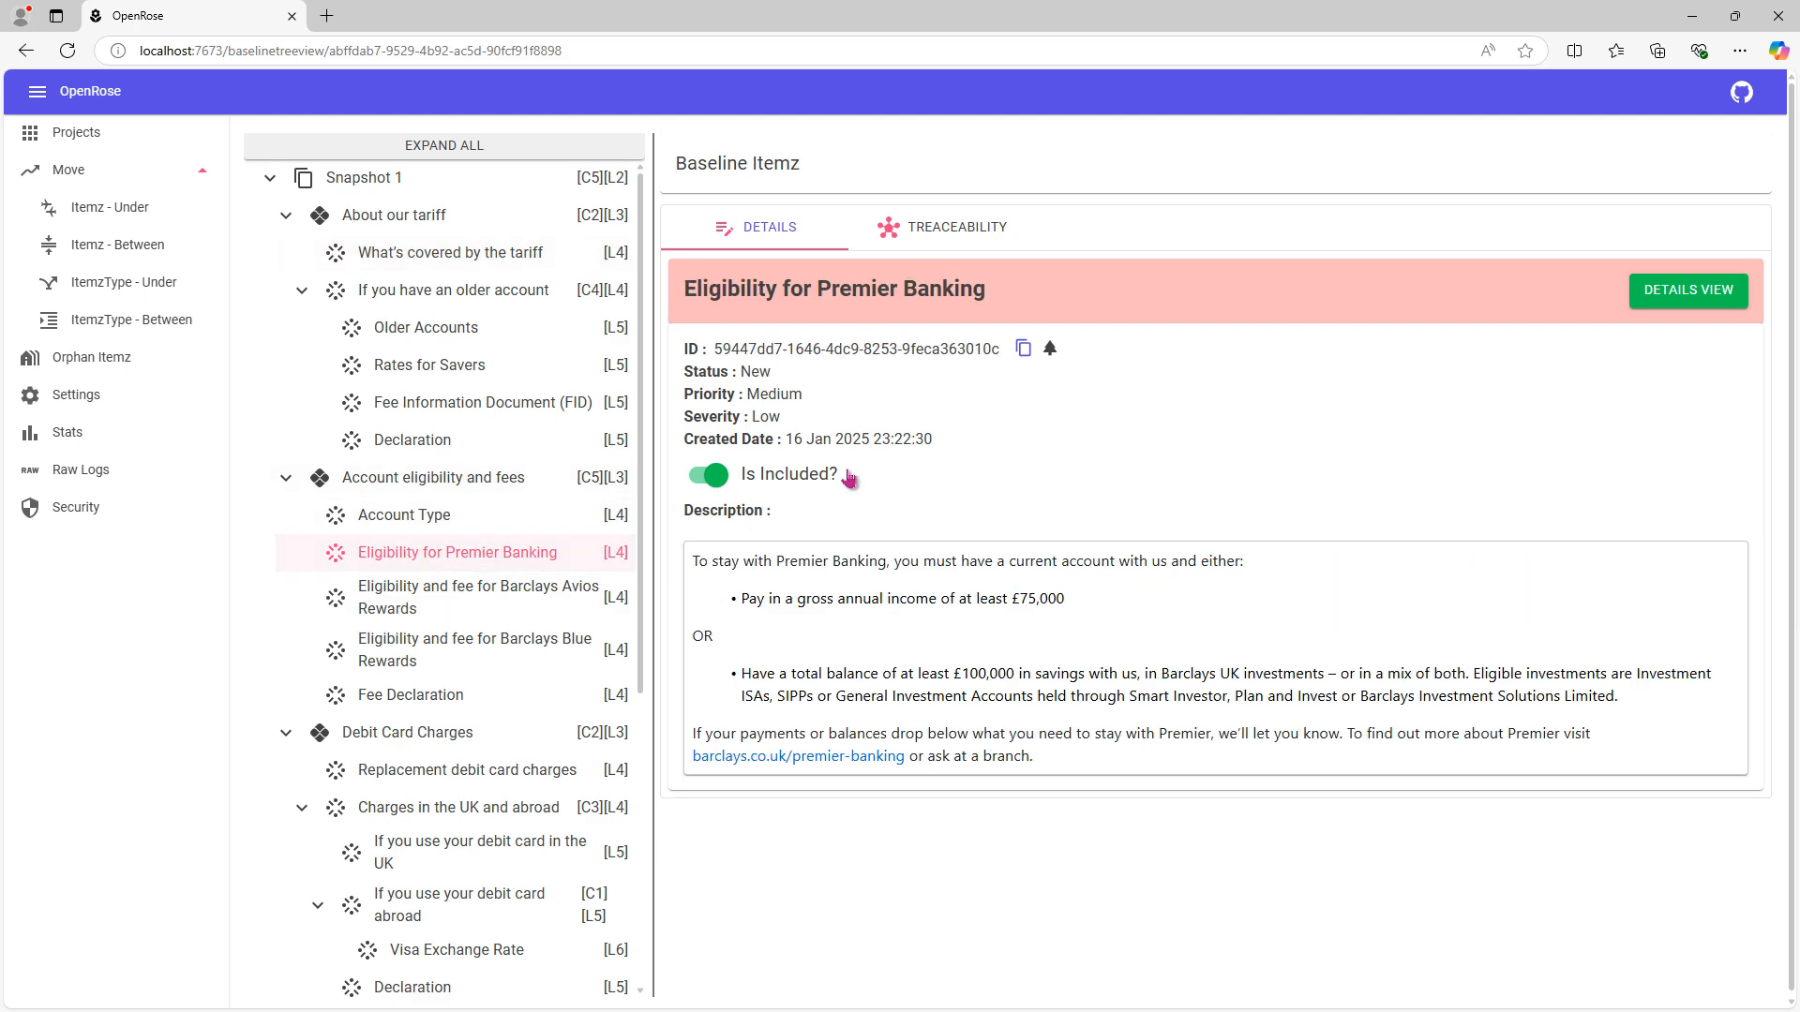
left_click(914, 233)
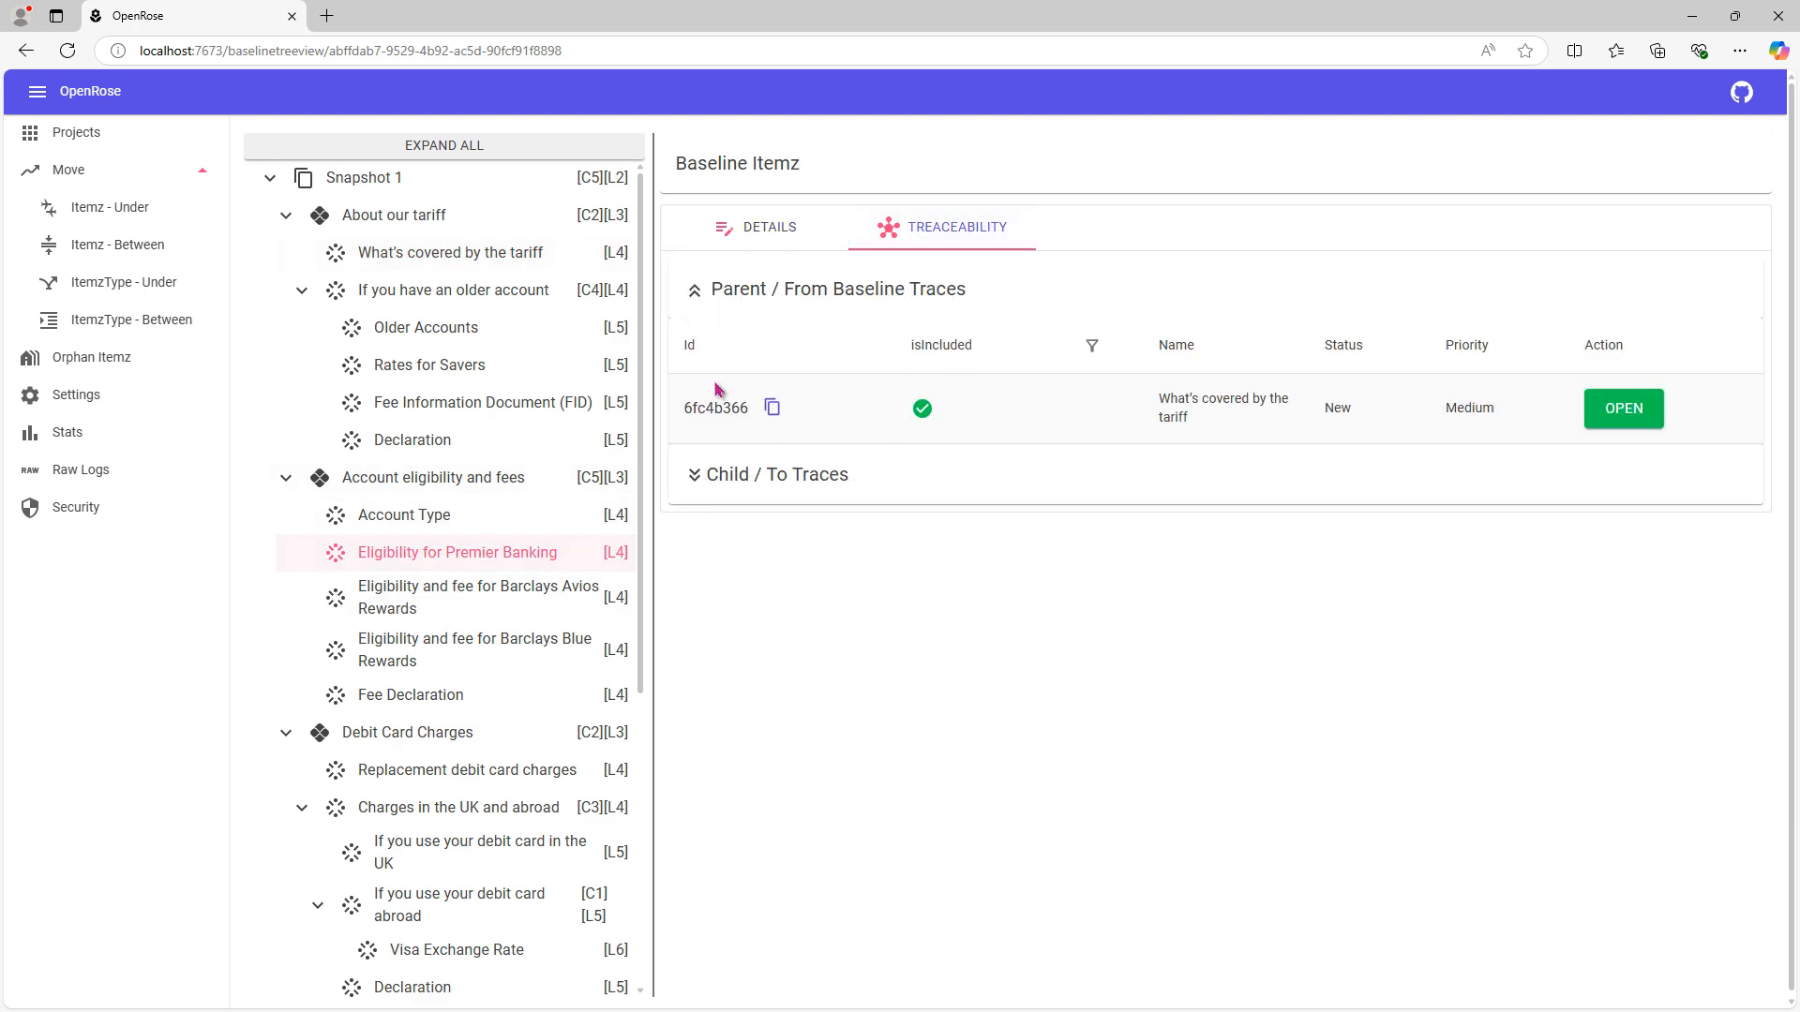
left_click_drag(1161, 401, 1231, 425)
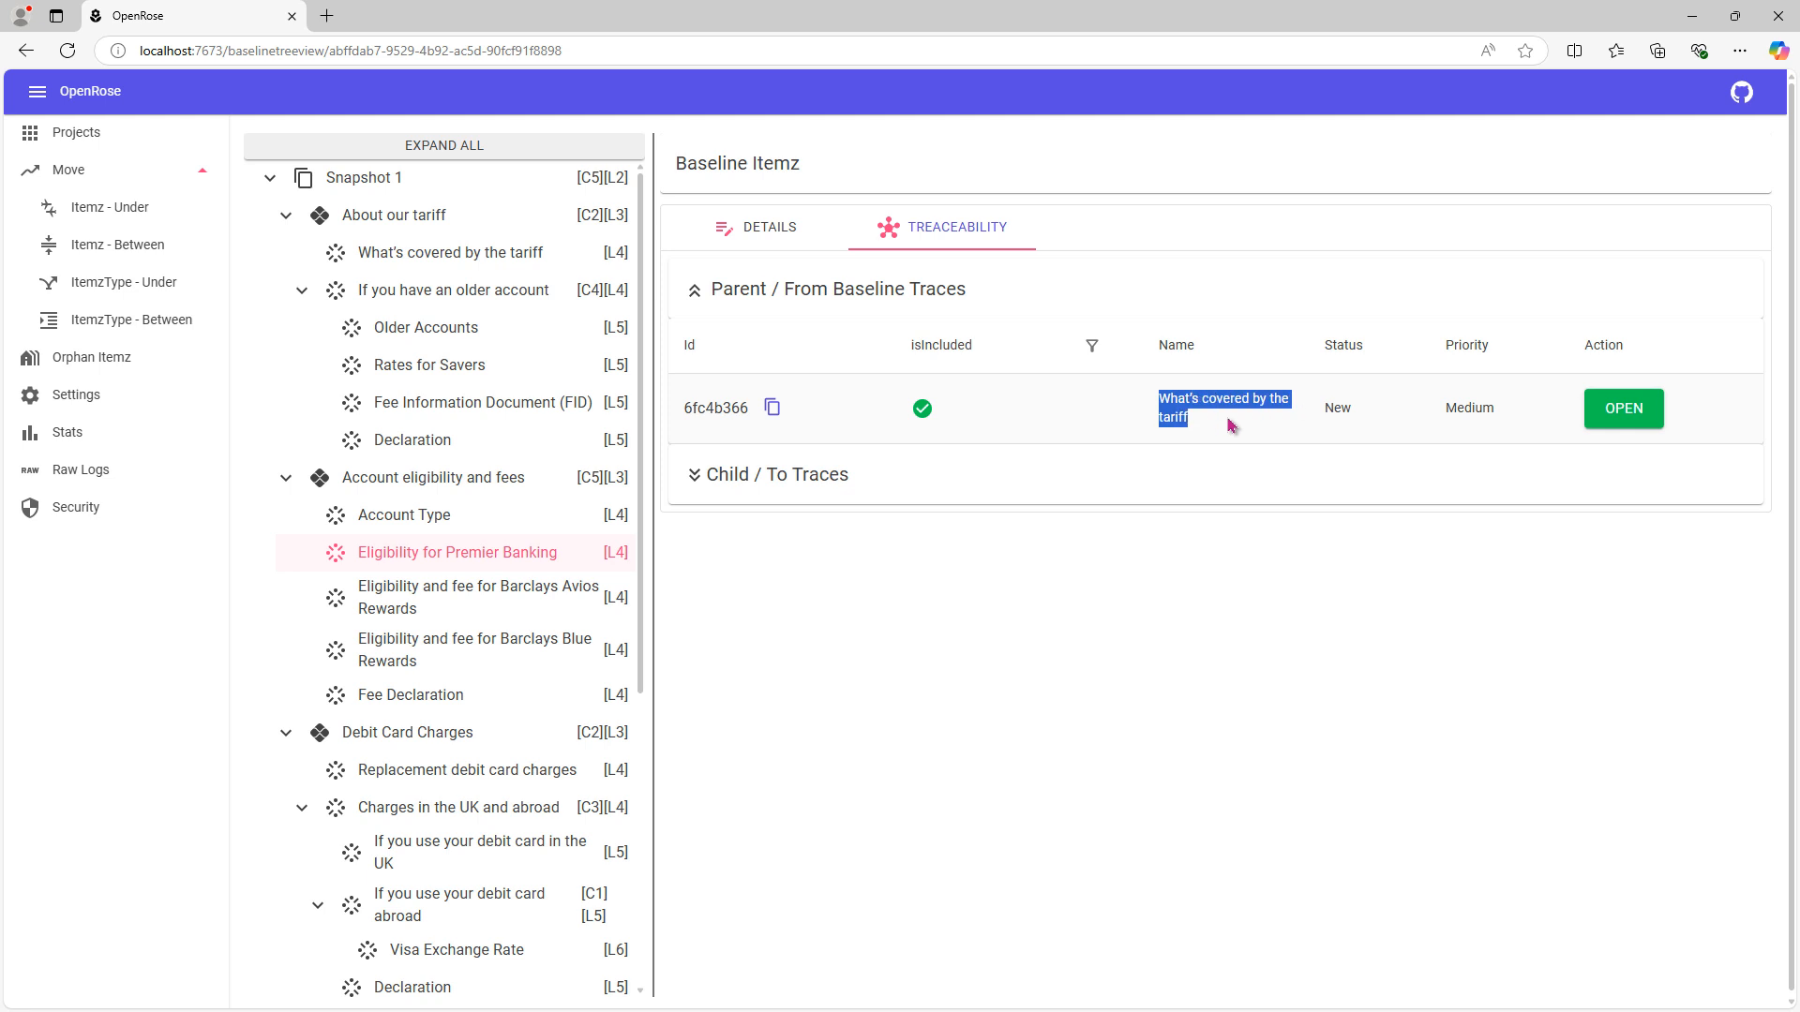
left_click(1231, 425)
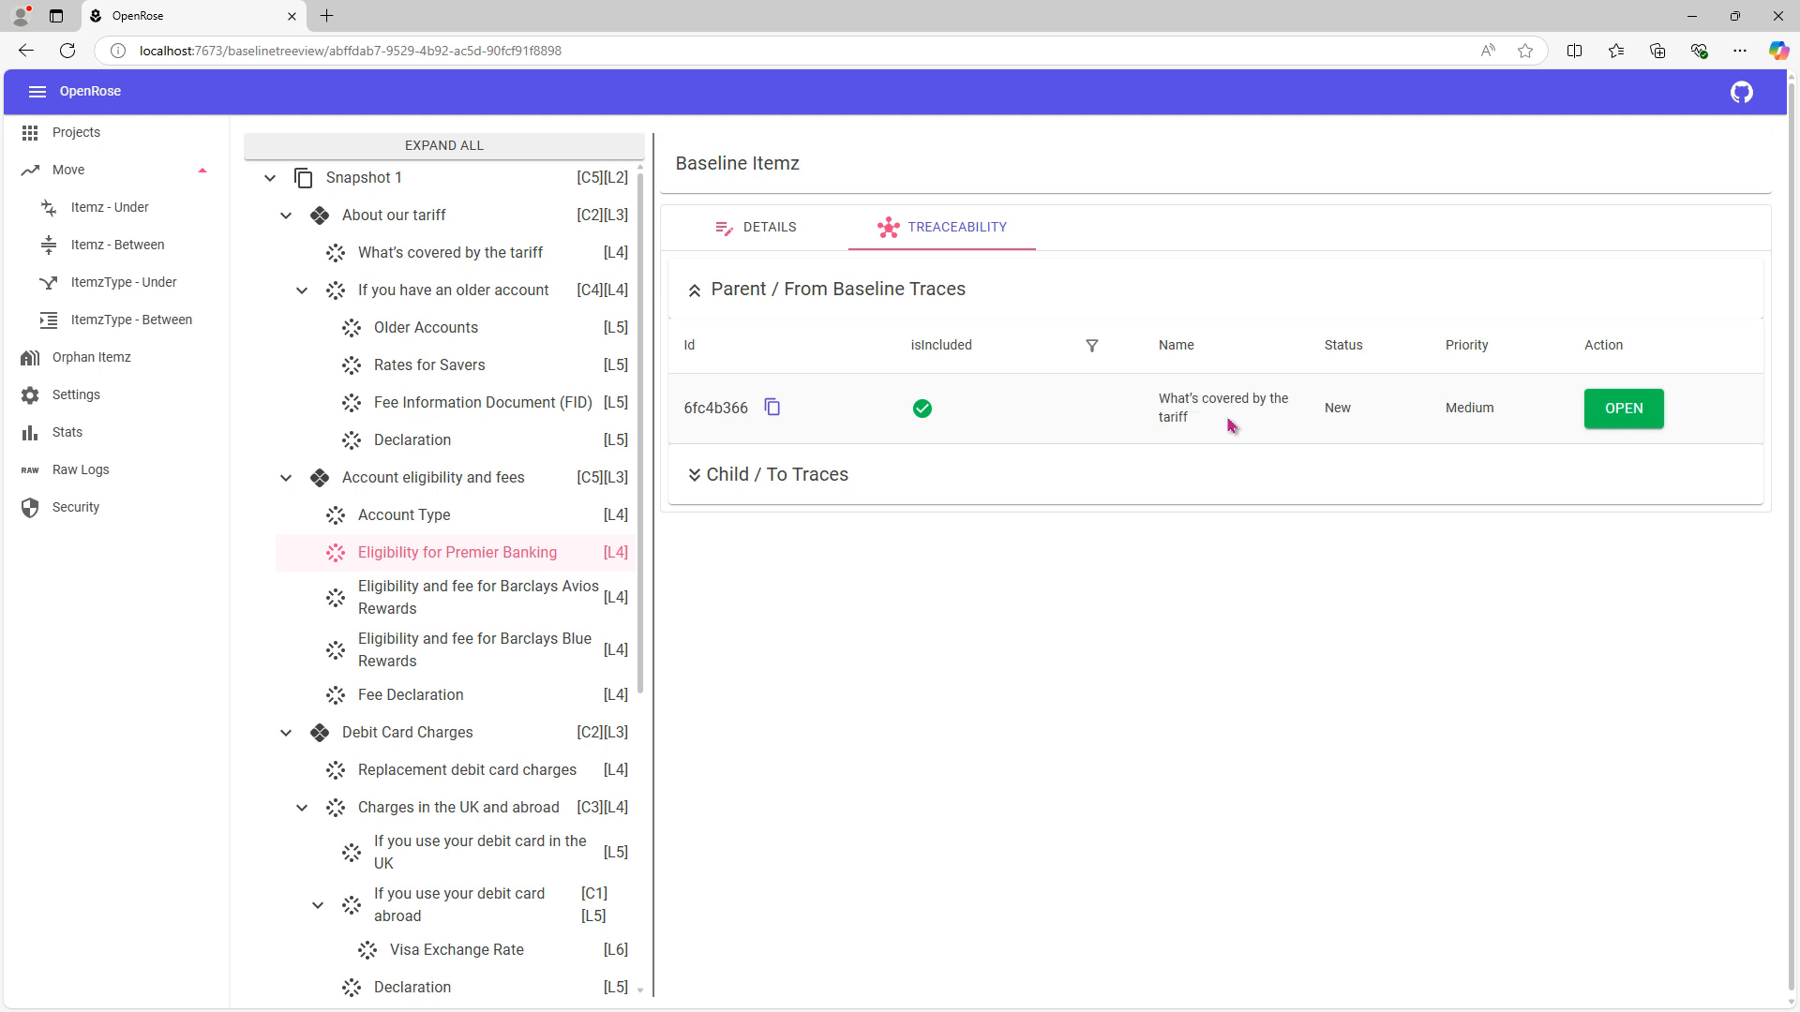
- Exclude "Eligibility for Premier Banking" from the baseline and check its parent and child traces
left_click(780, 244)
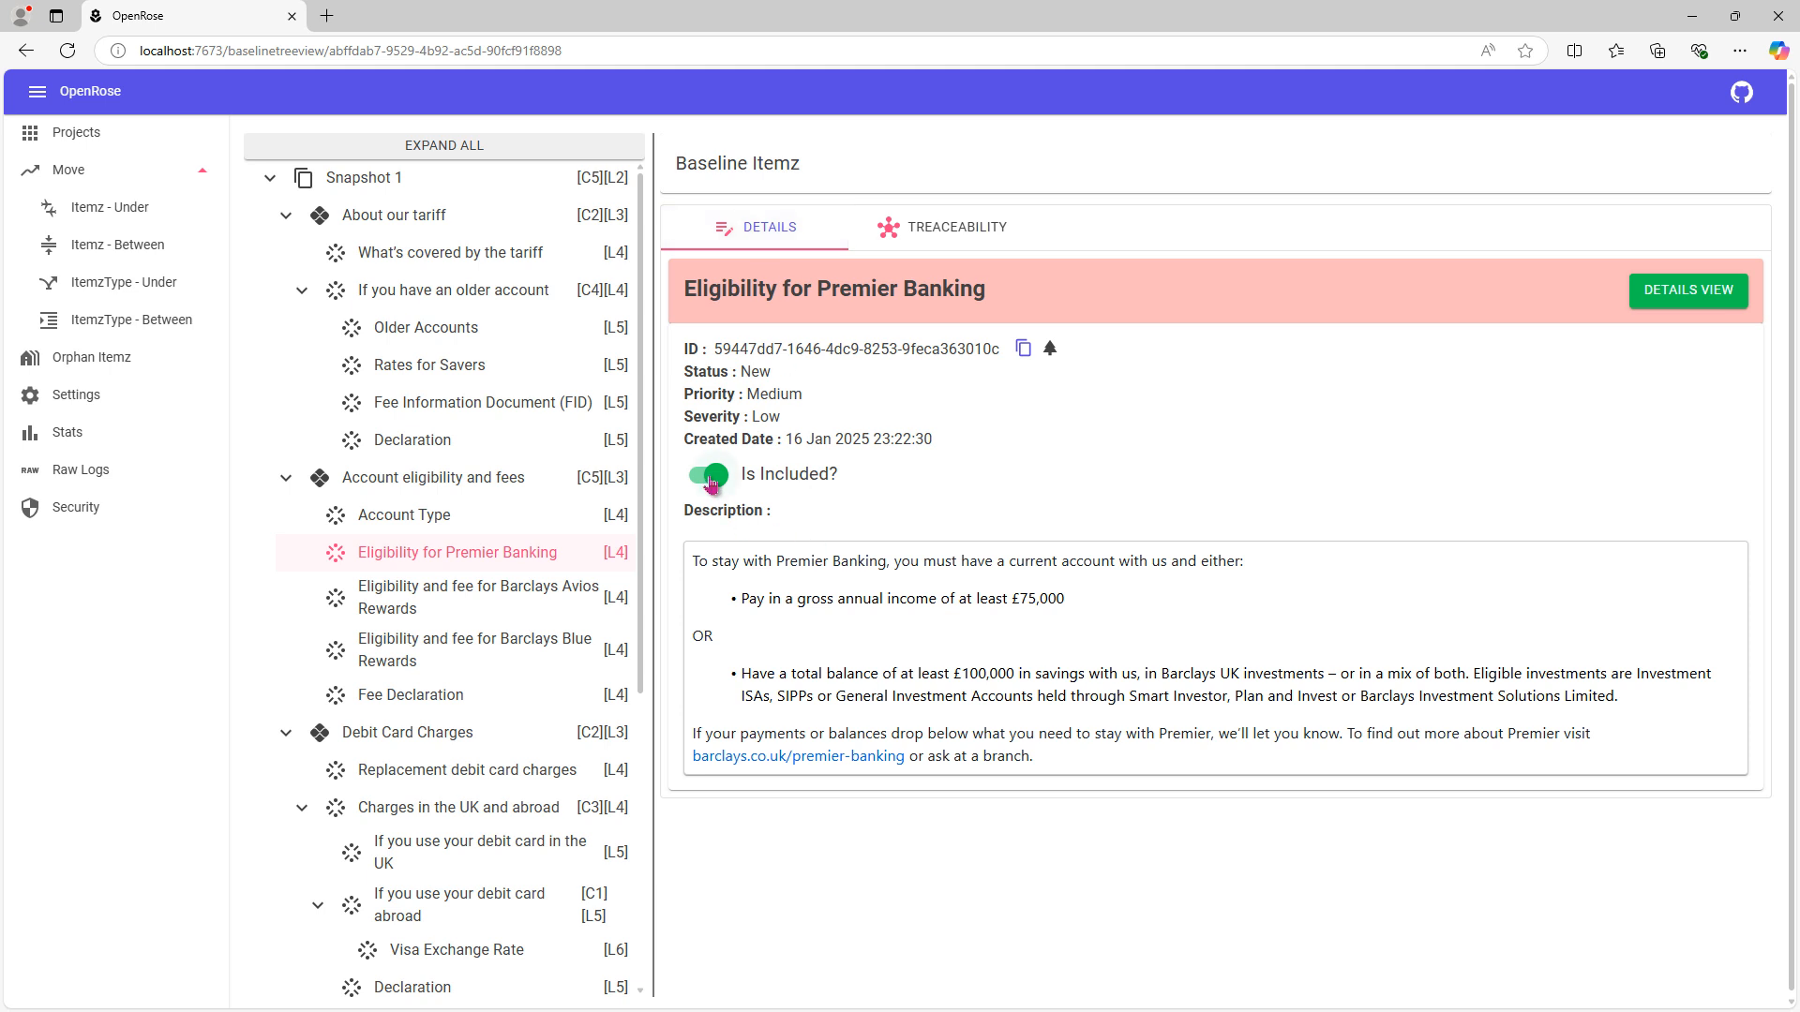
left_click(711, 478)
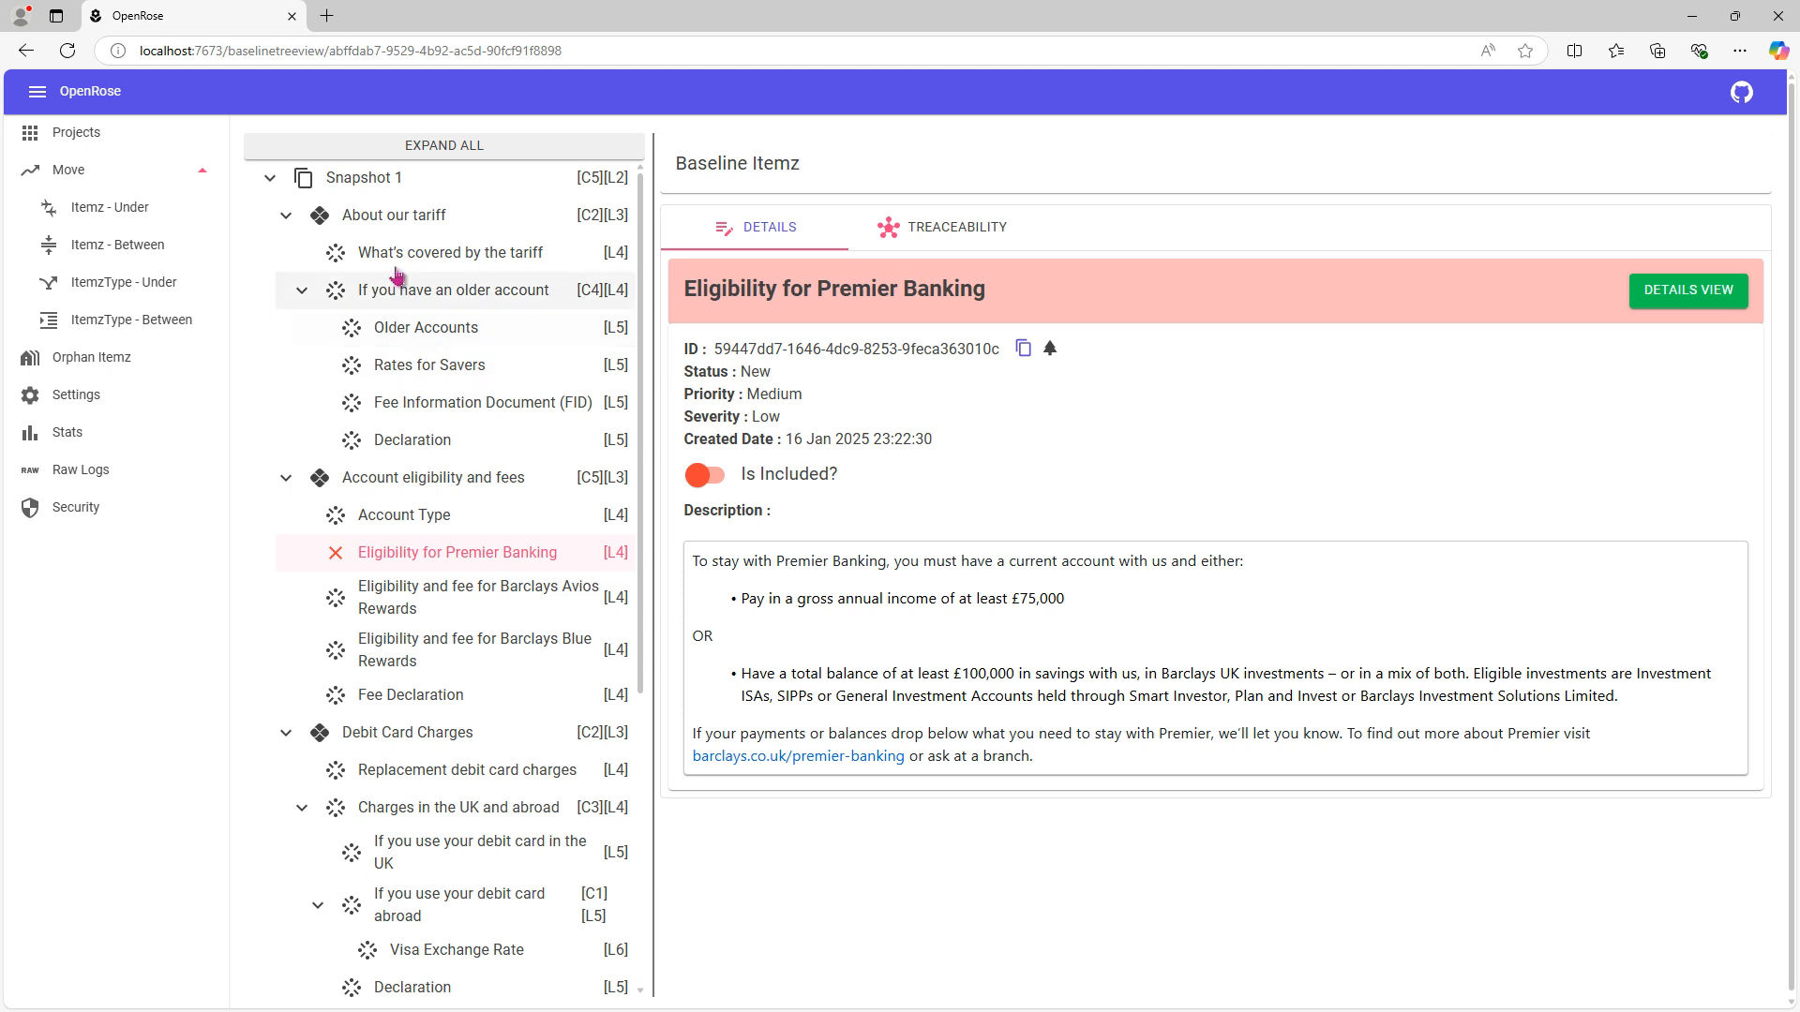
left_click(913, 226)
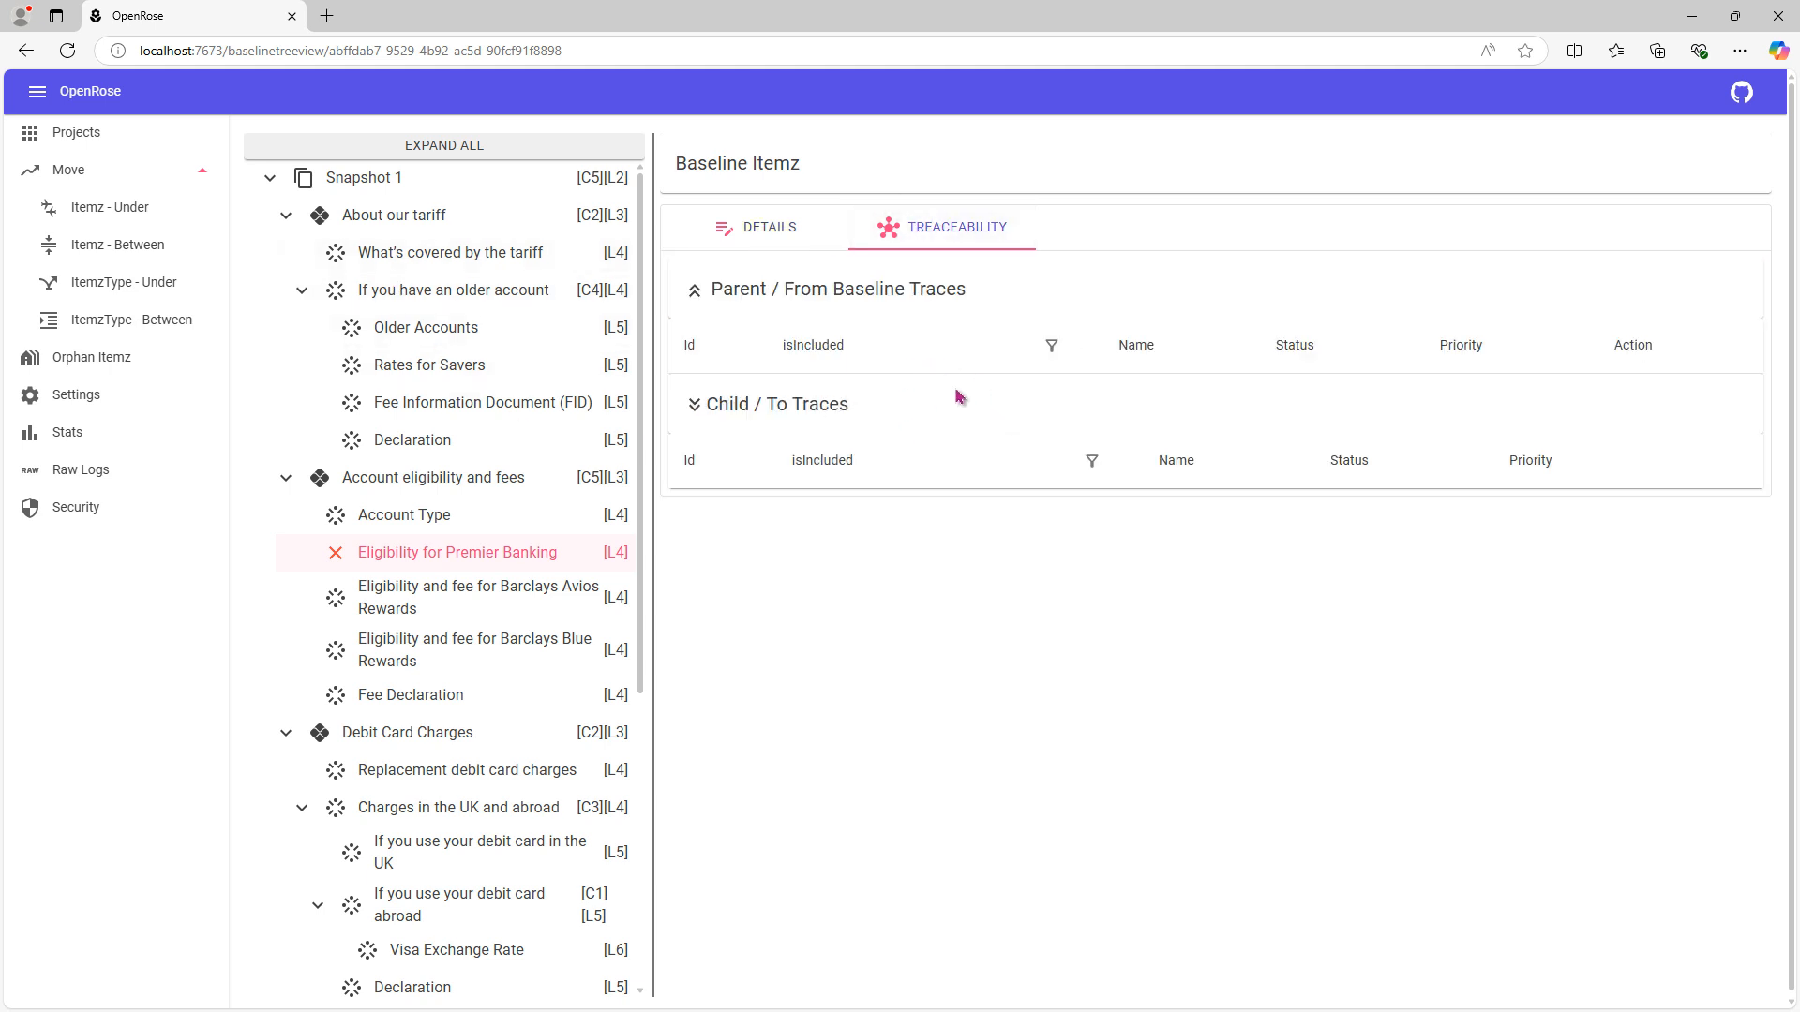
- Check the child traces of "What's covered by the tariff" and include "Eligibility for Premier Banking" in the baseline again
left_click(478, 262)
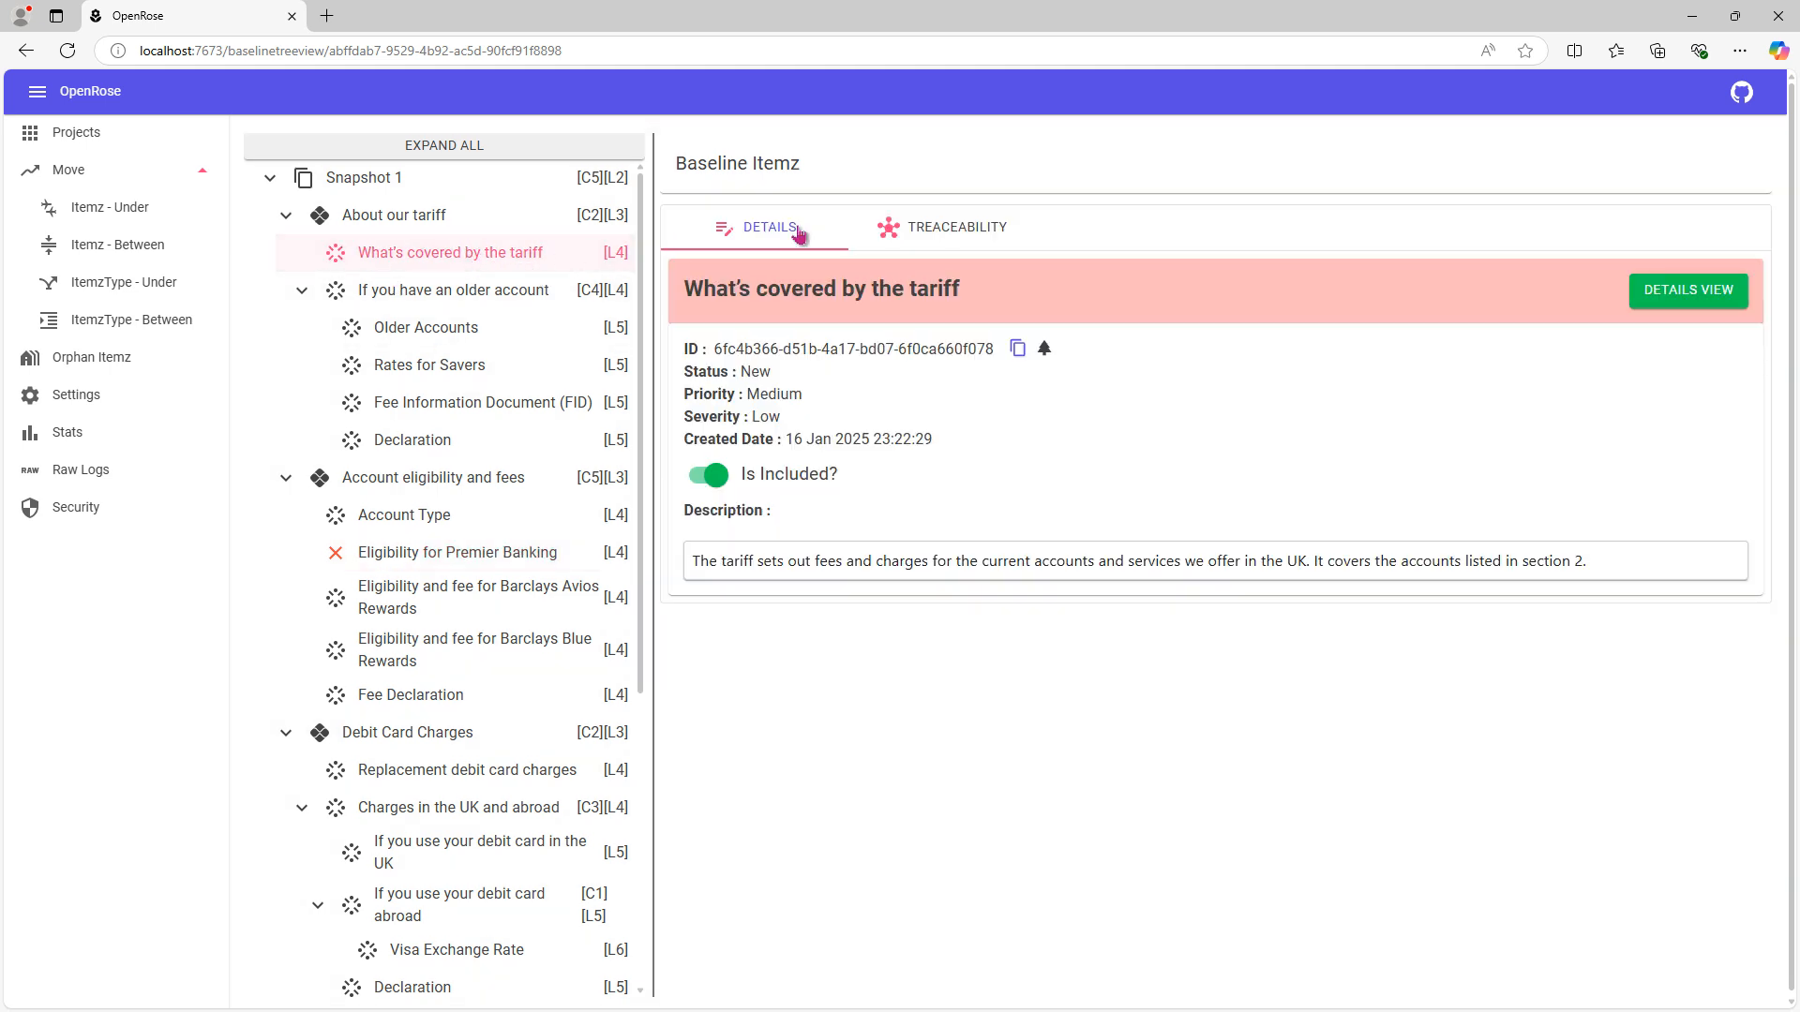
left_click(930, 228)
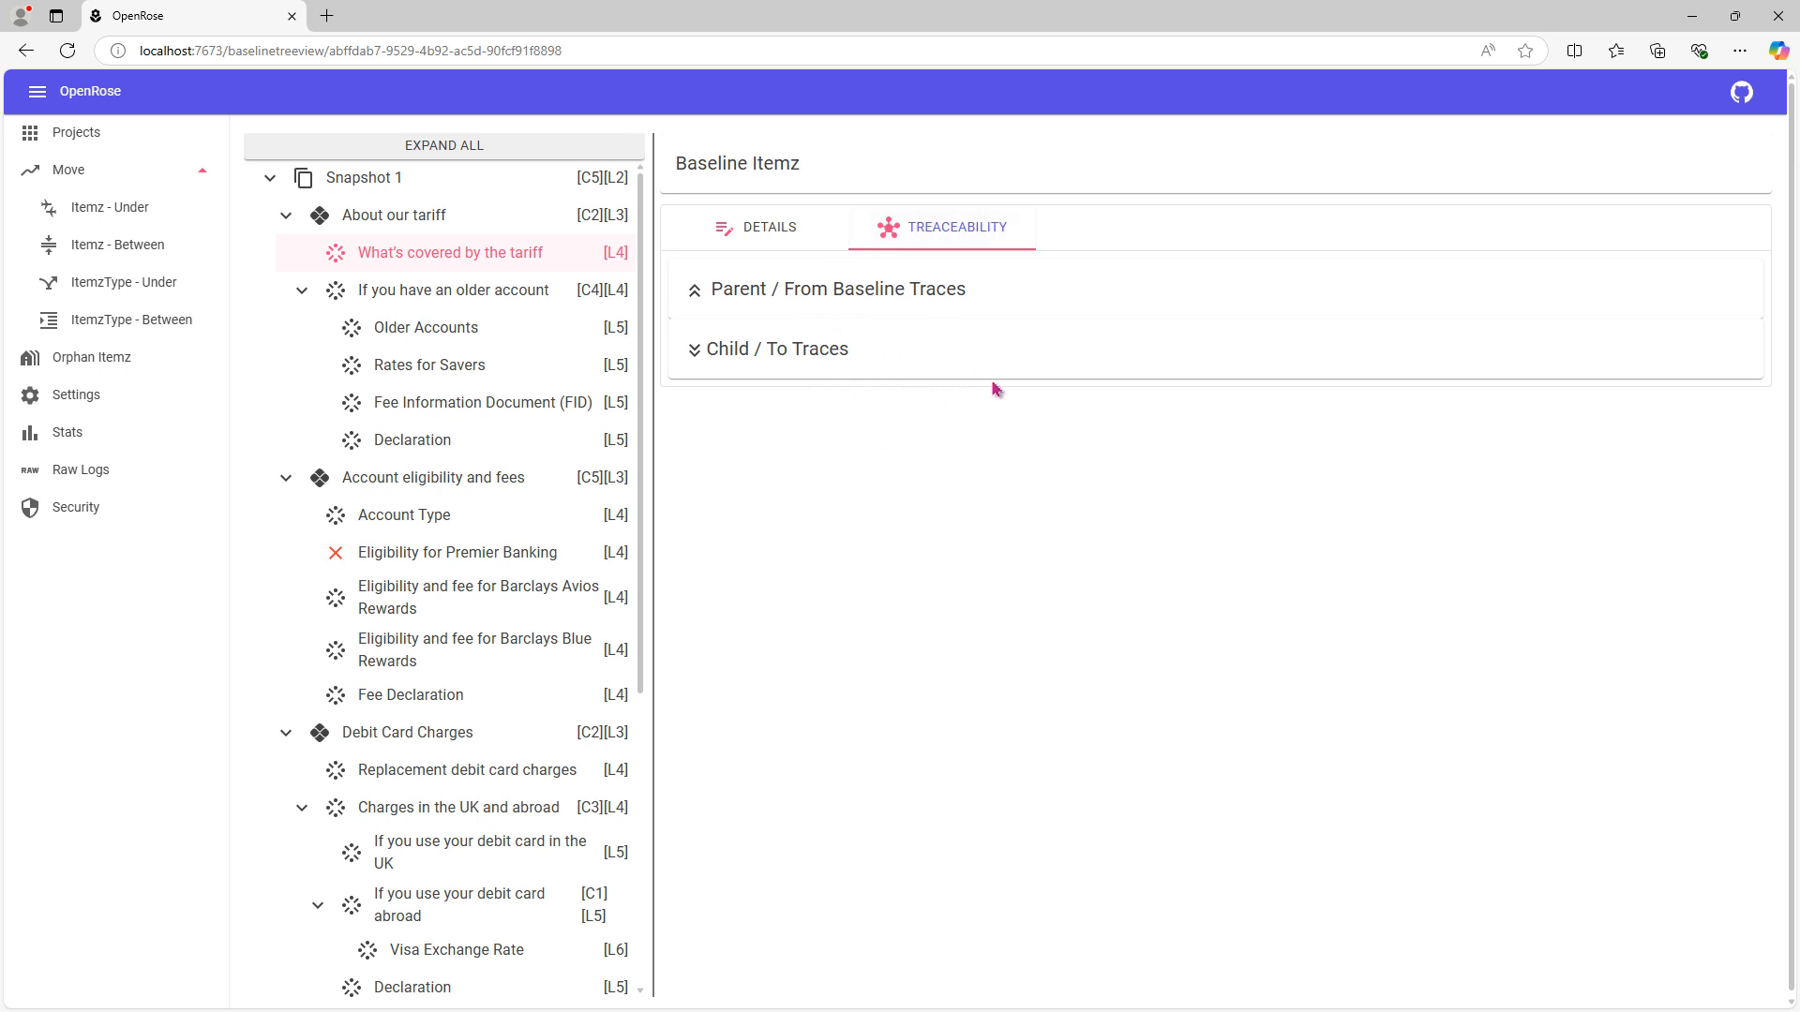
left_click(462, 555)
left_click(708, 477)
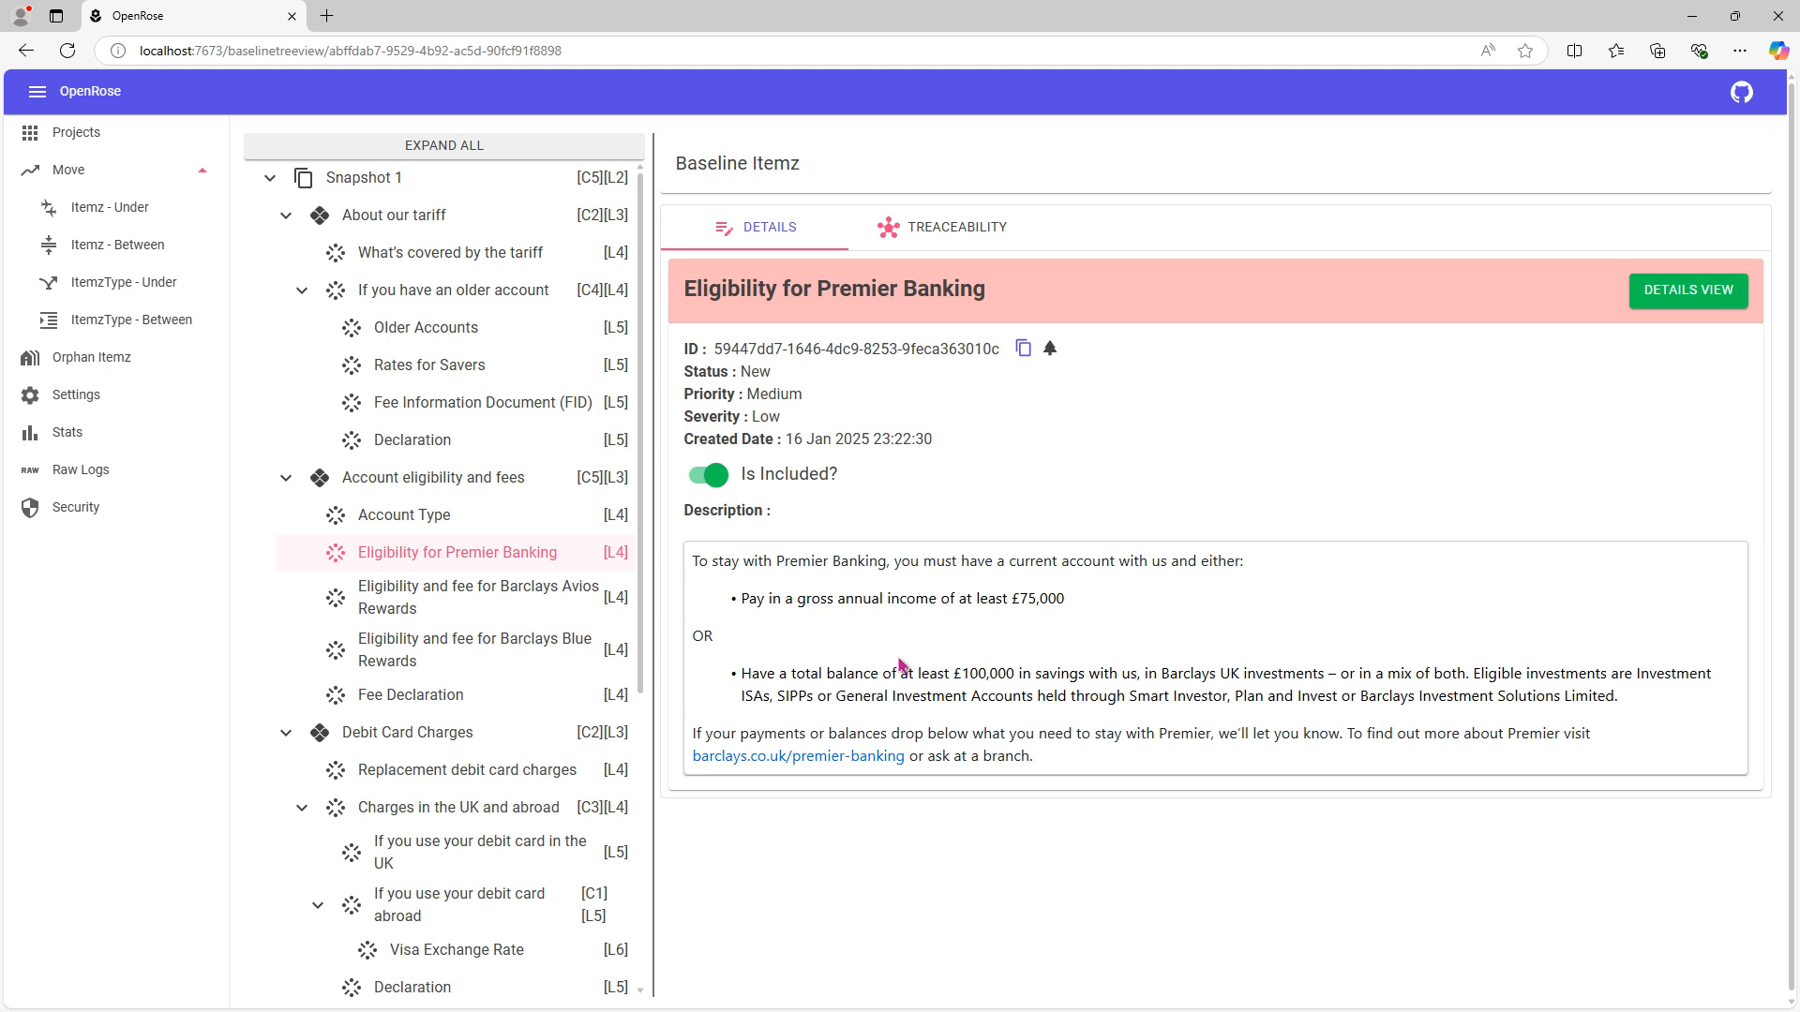
- Open the tree view of the "Barclays tariff for personal customers" project, fully expanded, and show the details of "Older Accounts"
left_click(93, 134)
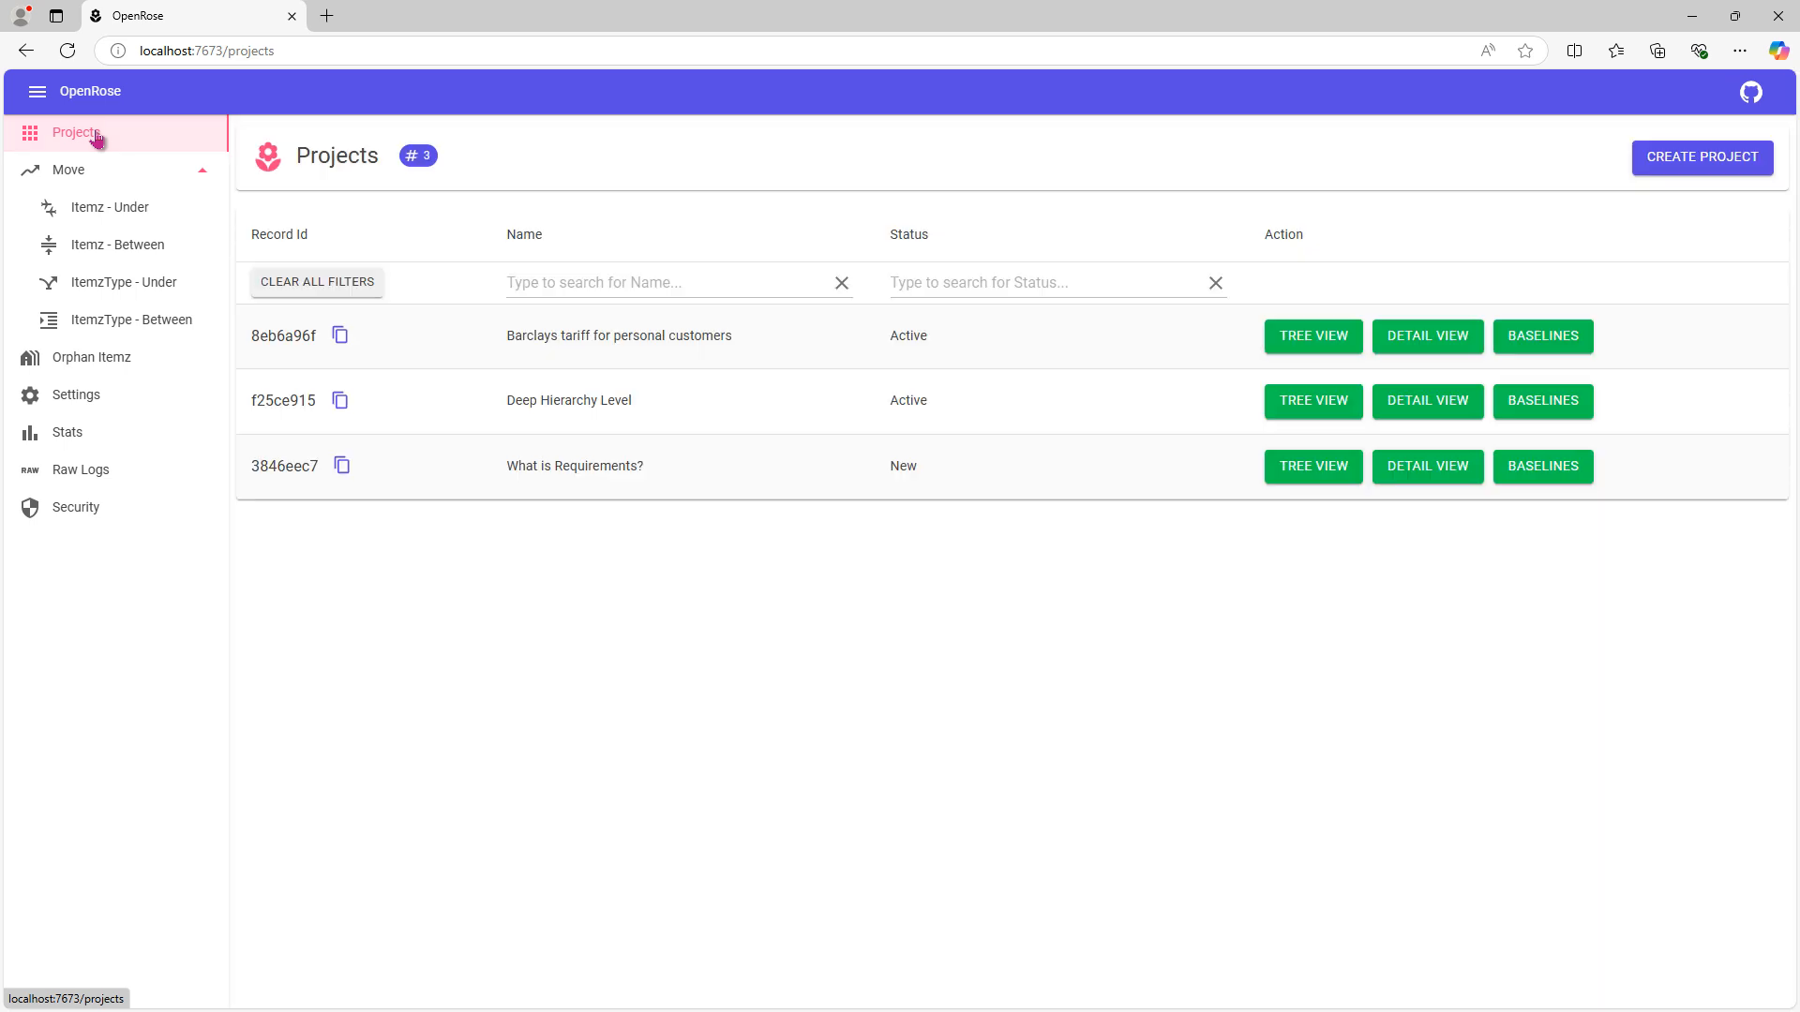
left_click(1311, 335)
left_click(381, 150)
left_click(418, 339)
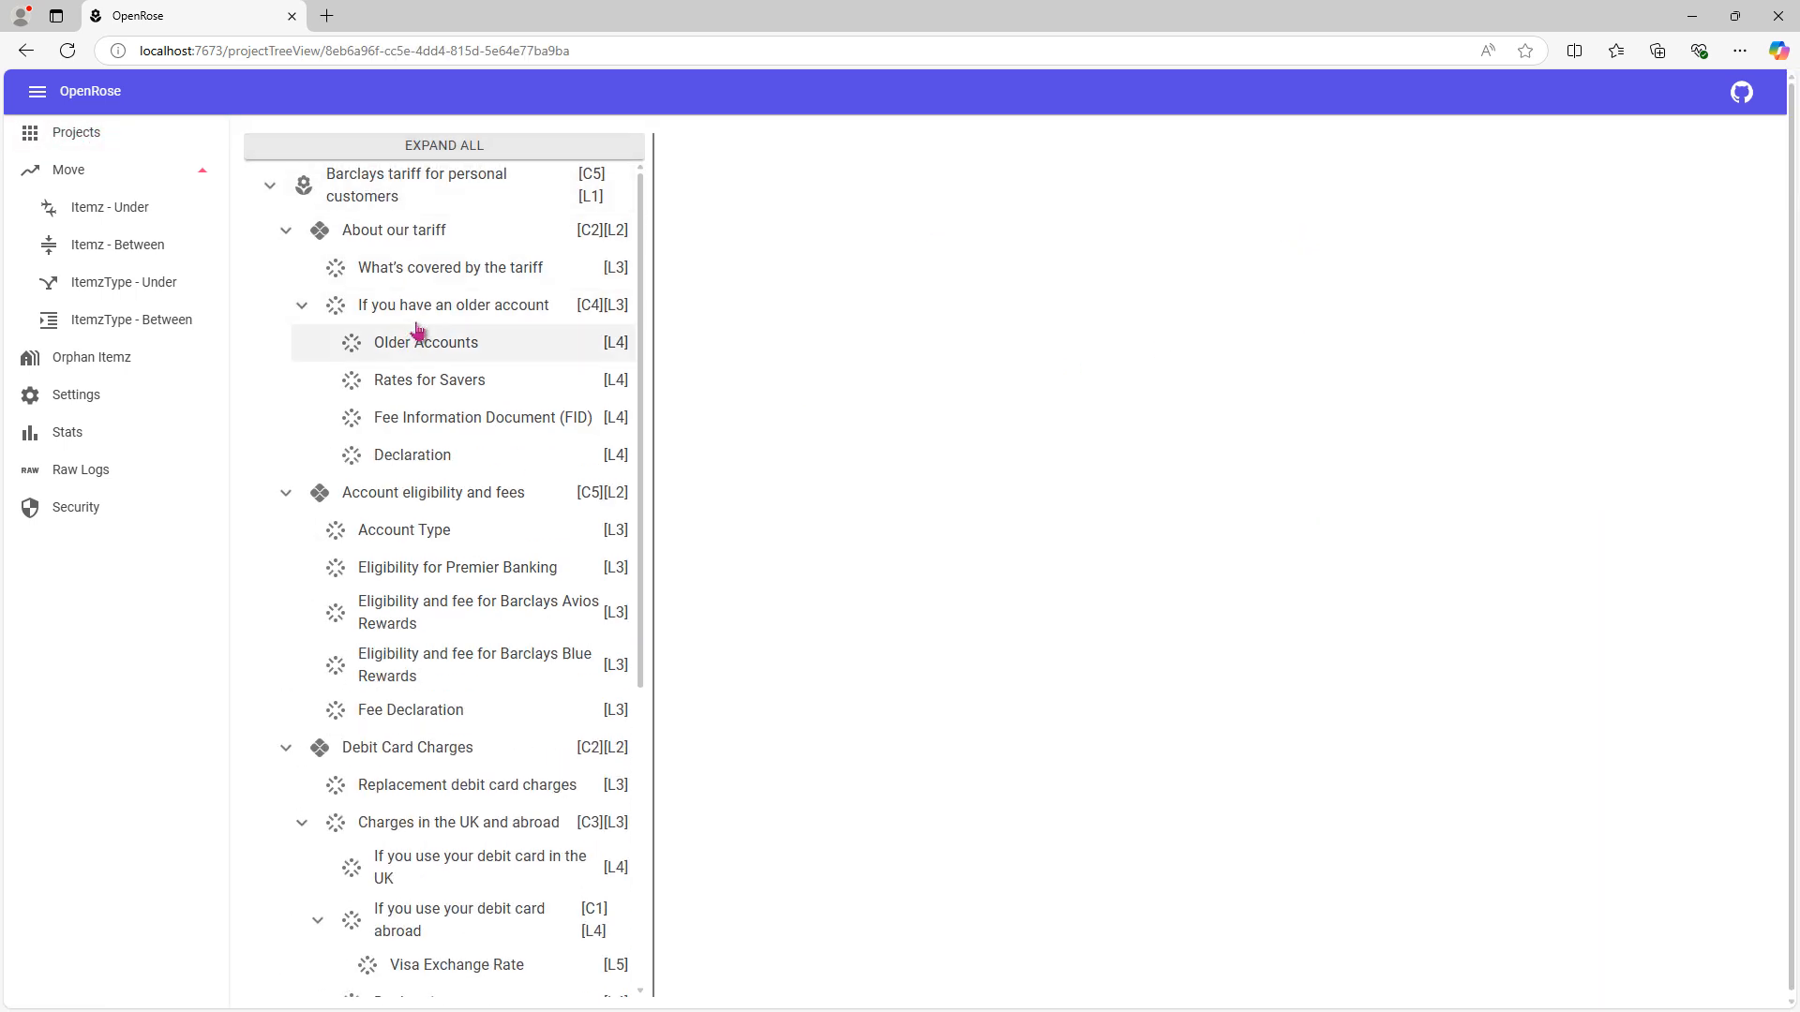
- Review the traceability, change history and details of the project item "What's covered by the tariff"
left_click(525, 272)
left_click(949, 272)
left_click(1139, 265)
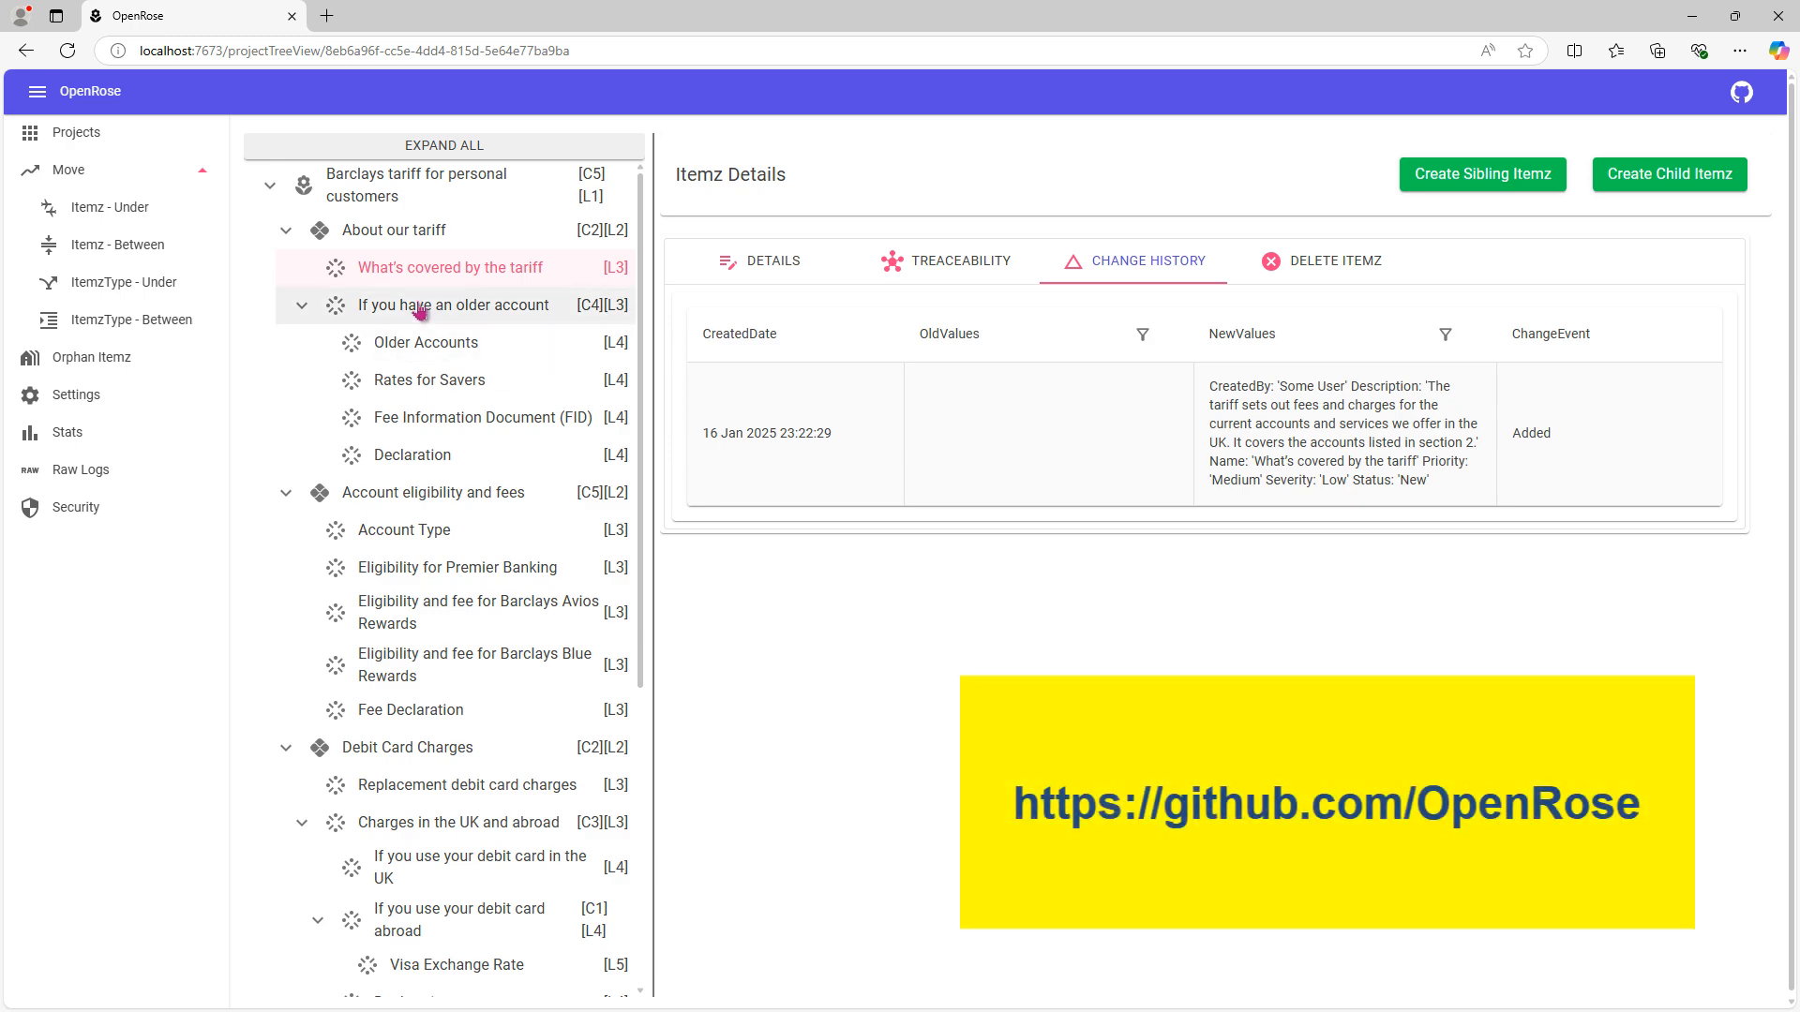
left_click(370, 309)
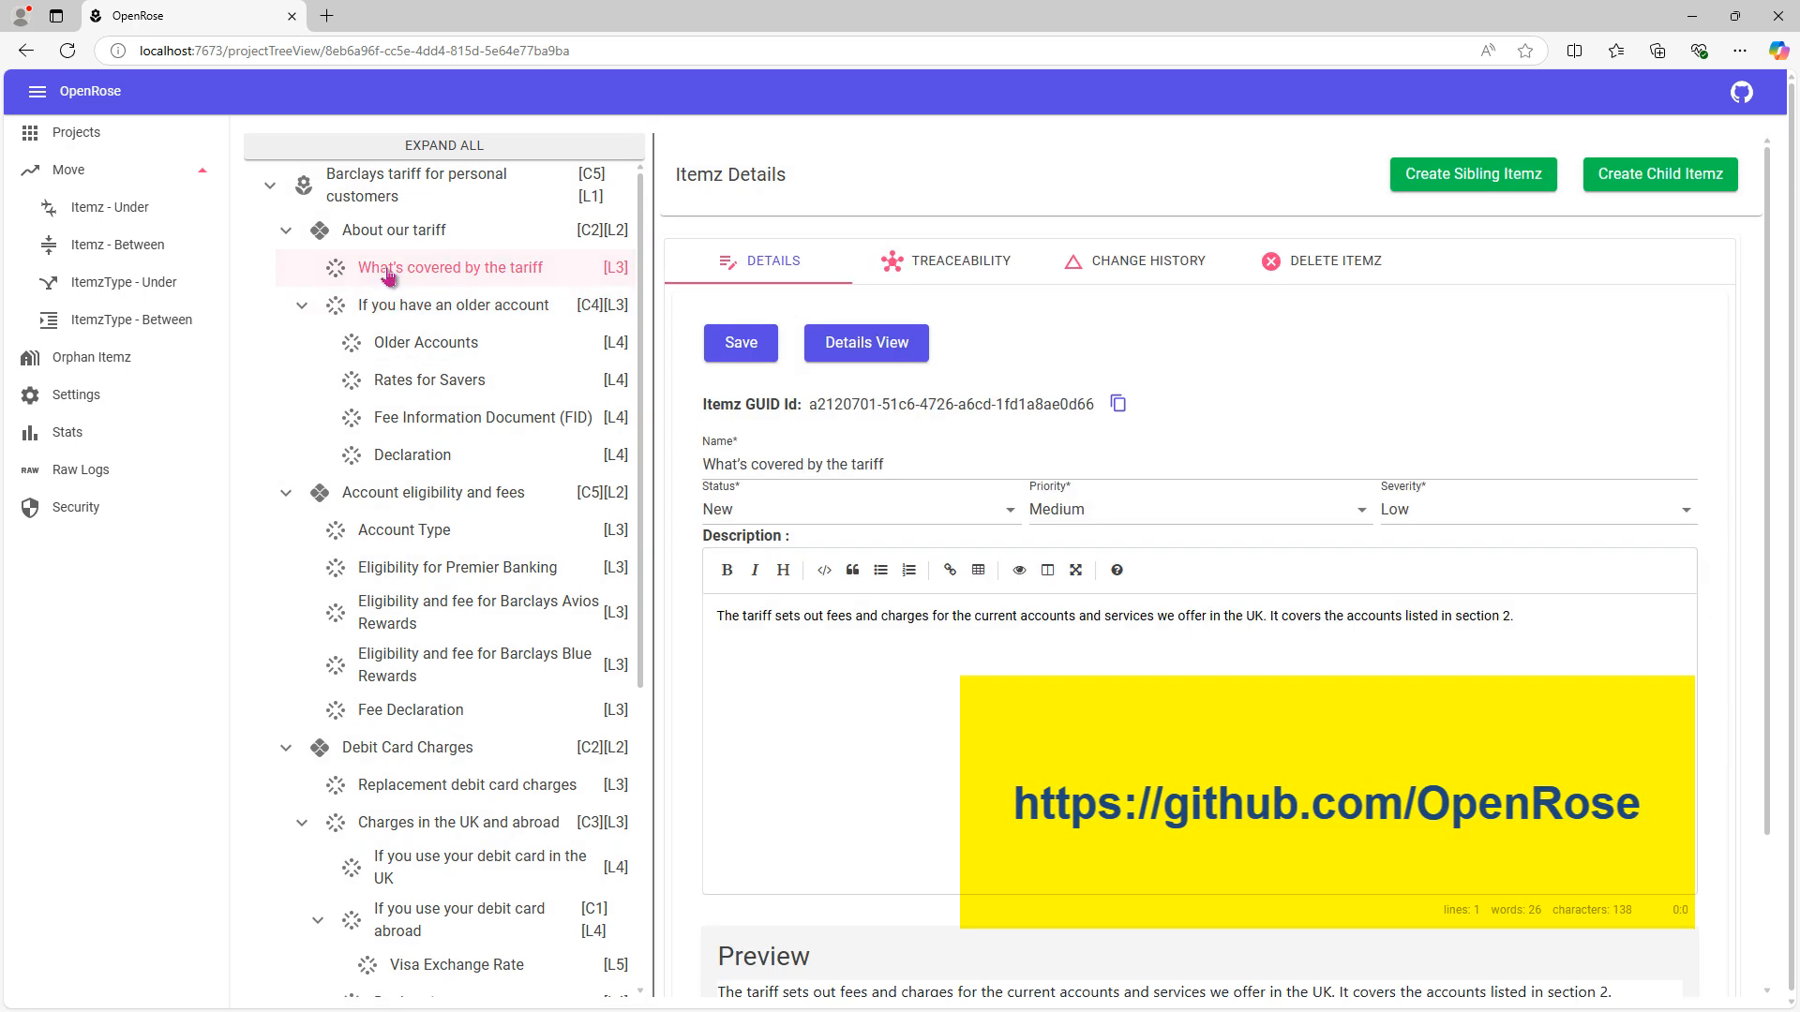